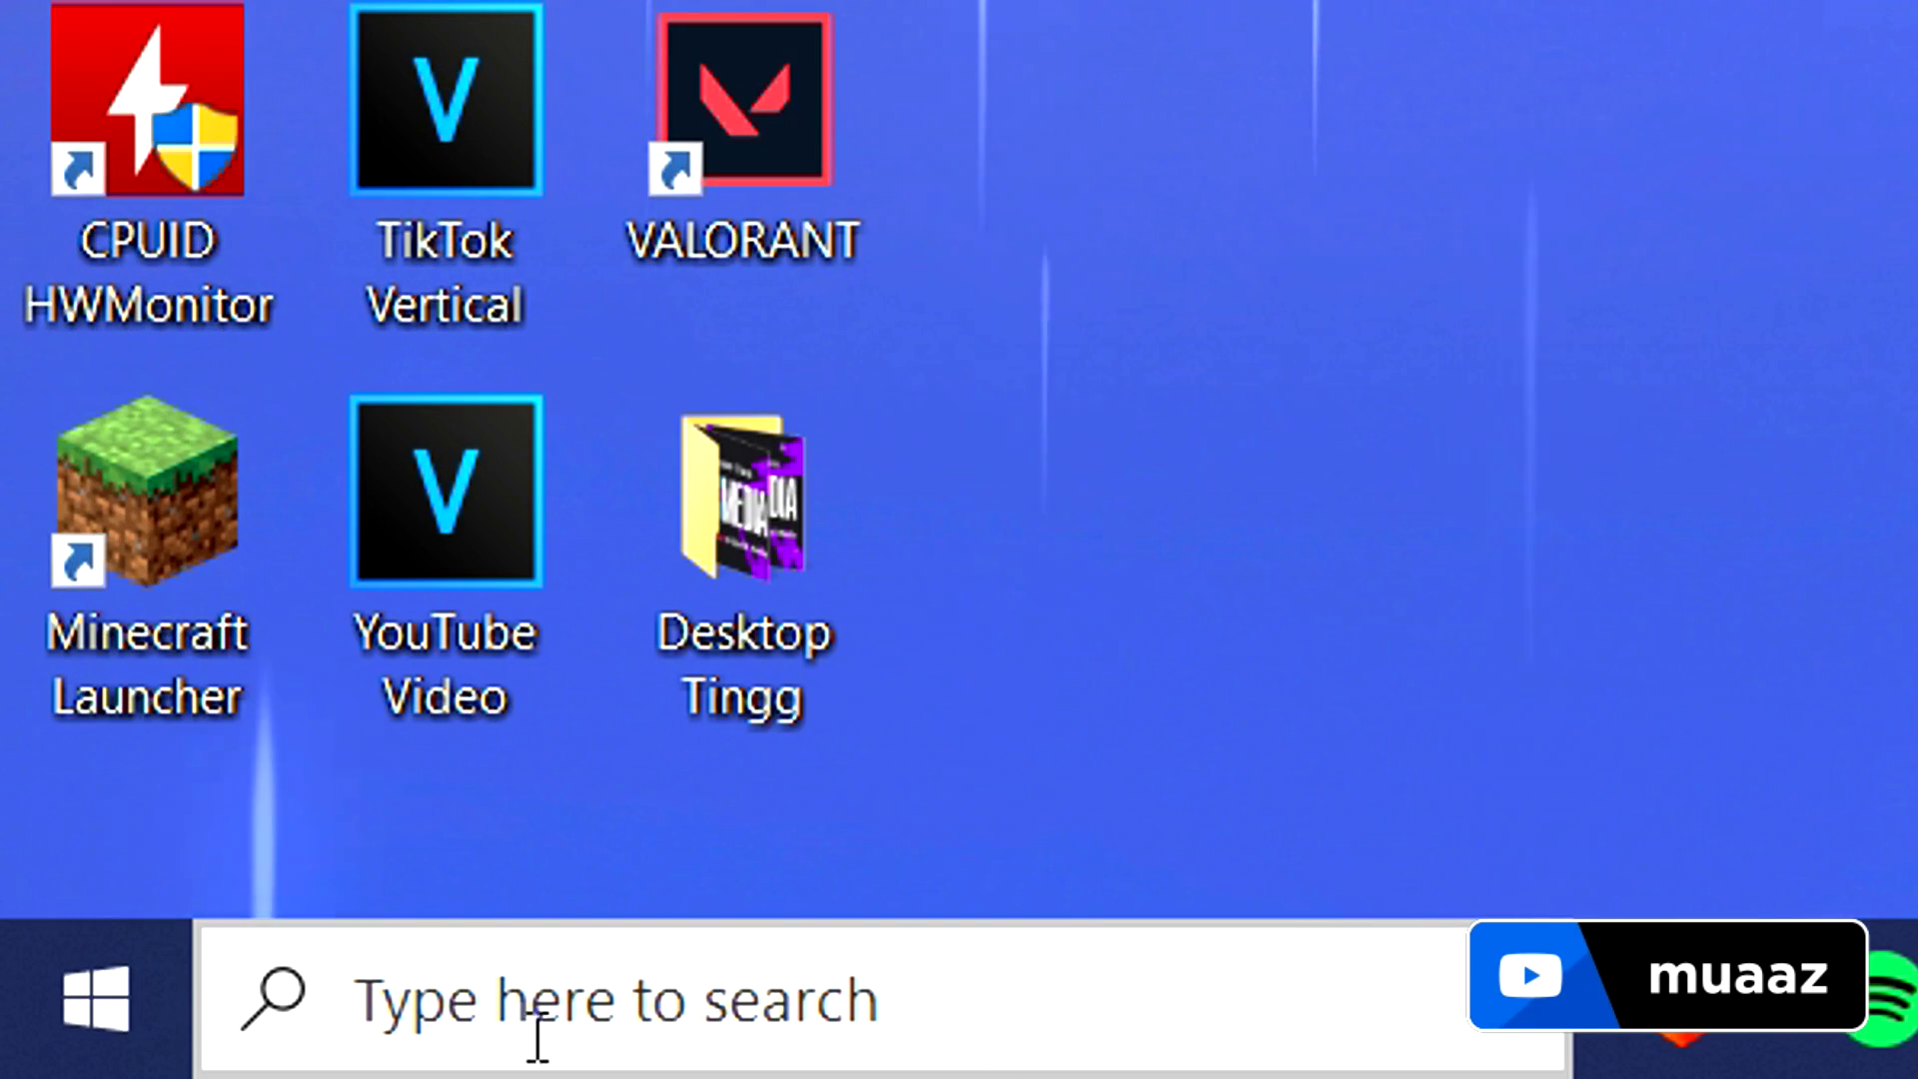
# Open Power Options by searching for "power options" in Control Panel
pyautogui.click(600, 1004)
pyautogui.write('contr')
pyautogui.write('ol panel')
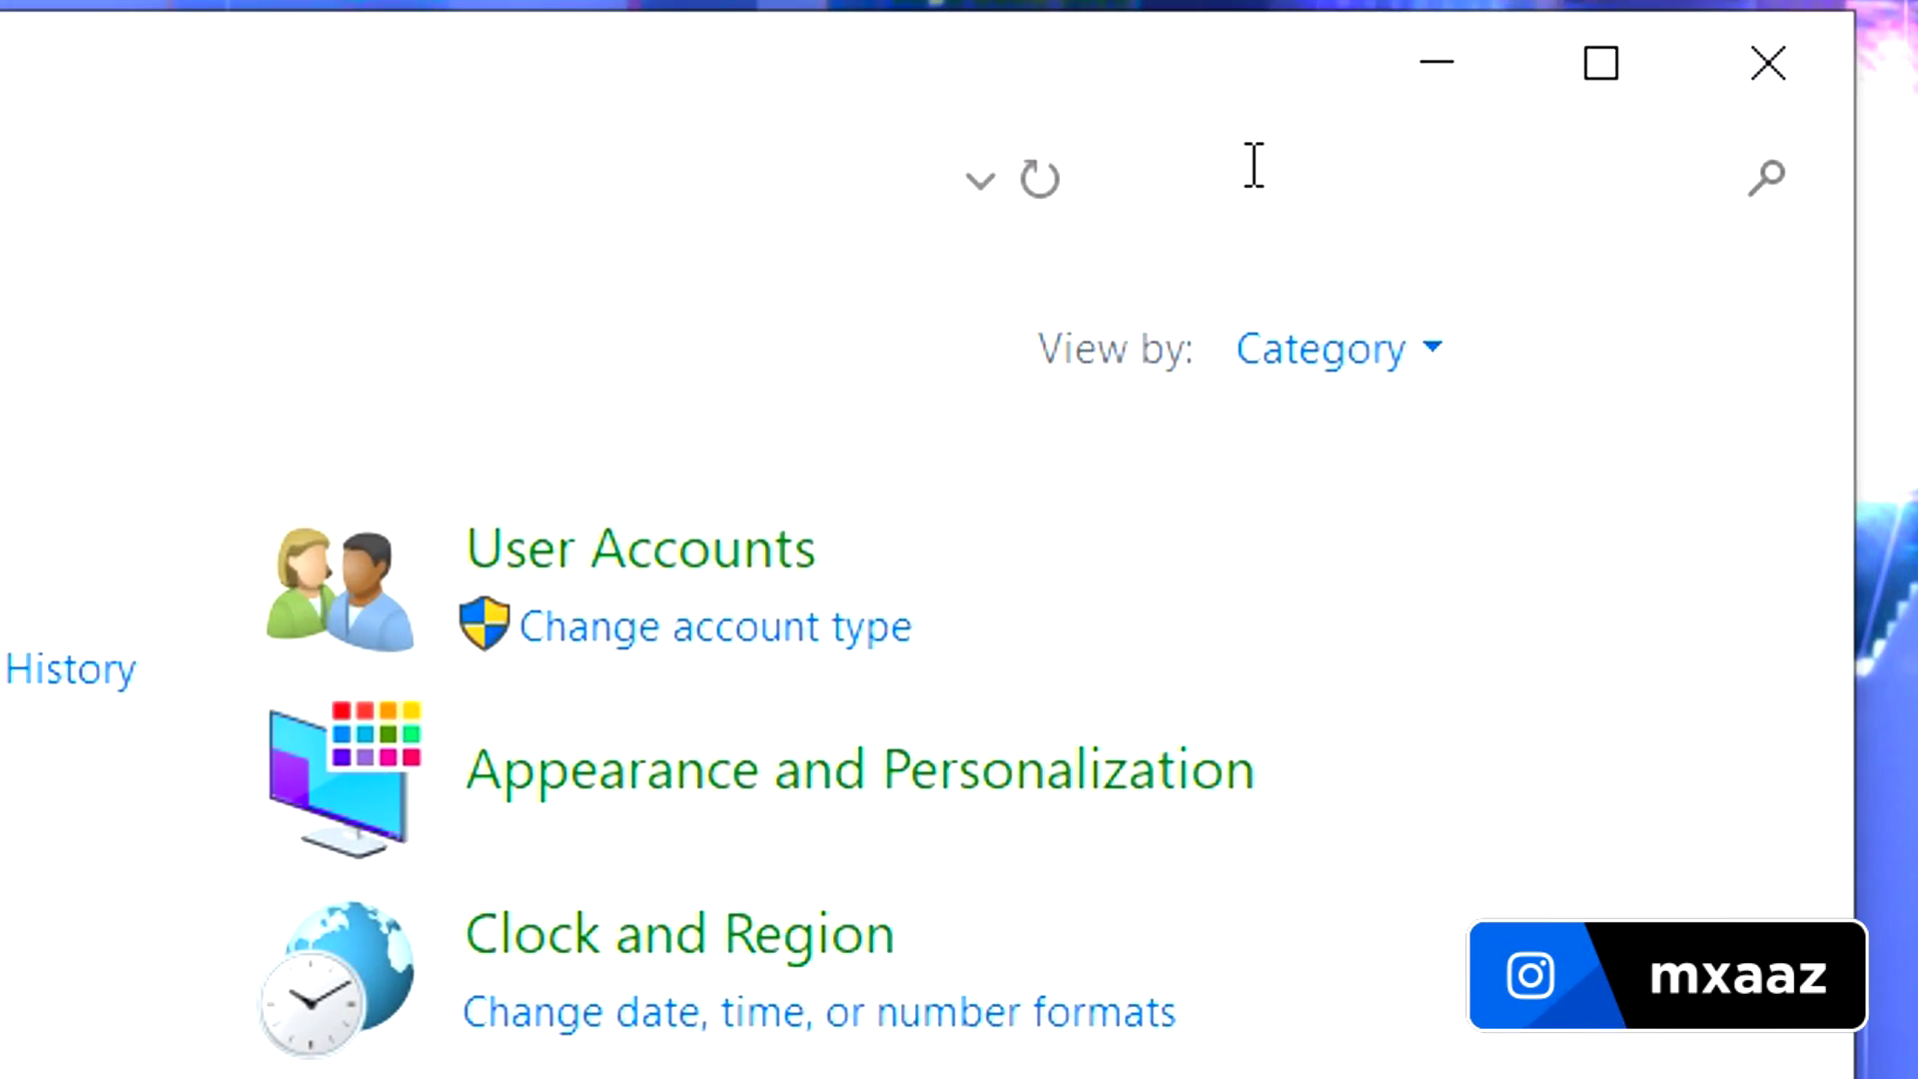
pyautogui.write('ons')
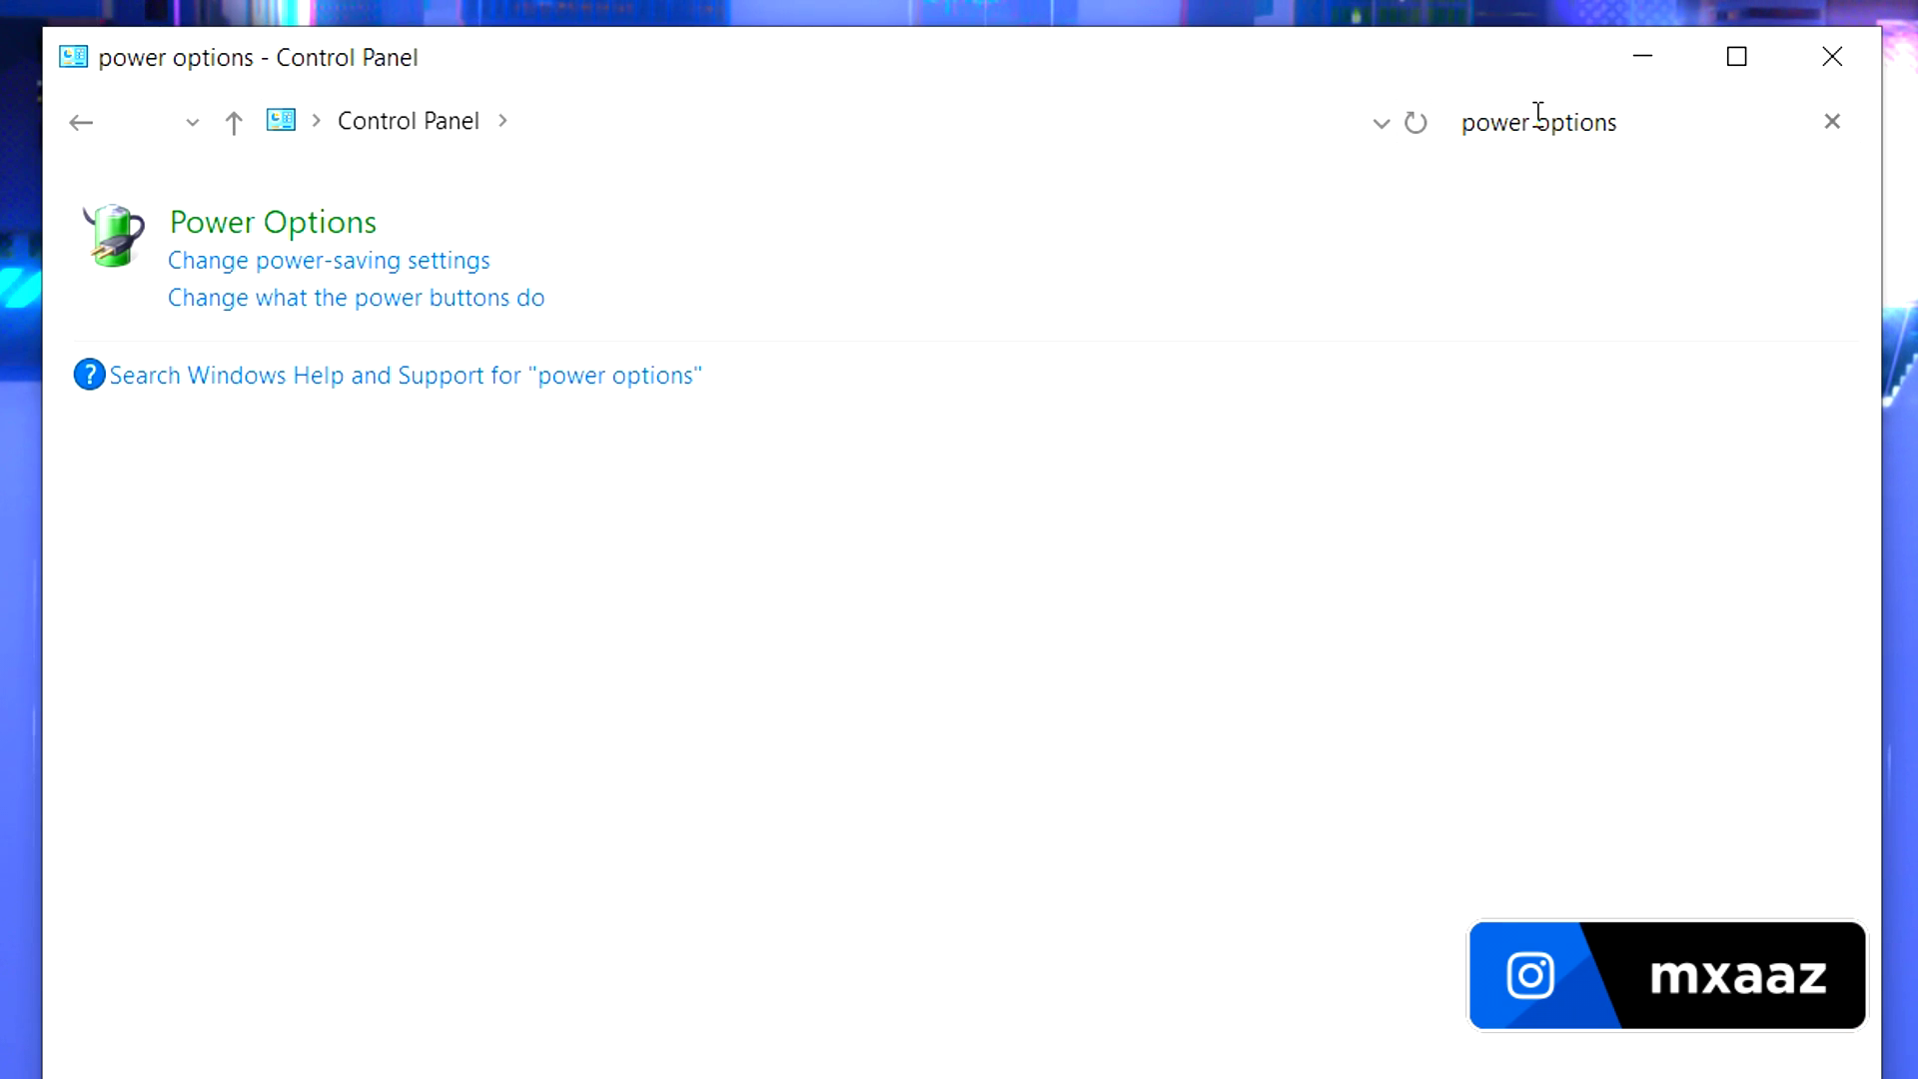
pyautogui.click(287, 237)
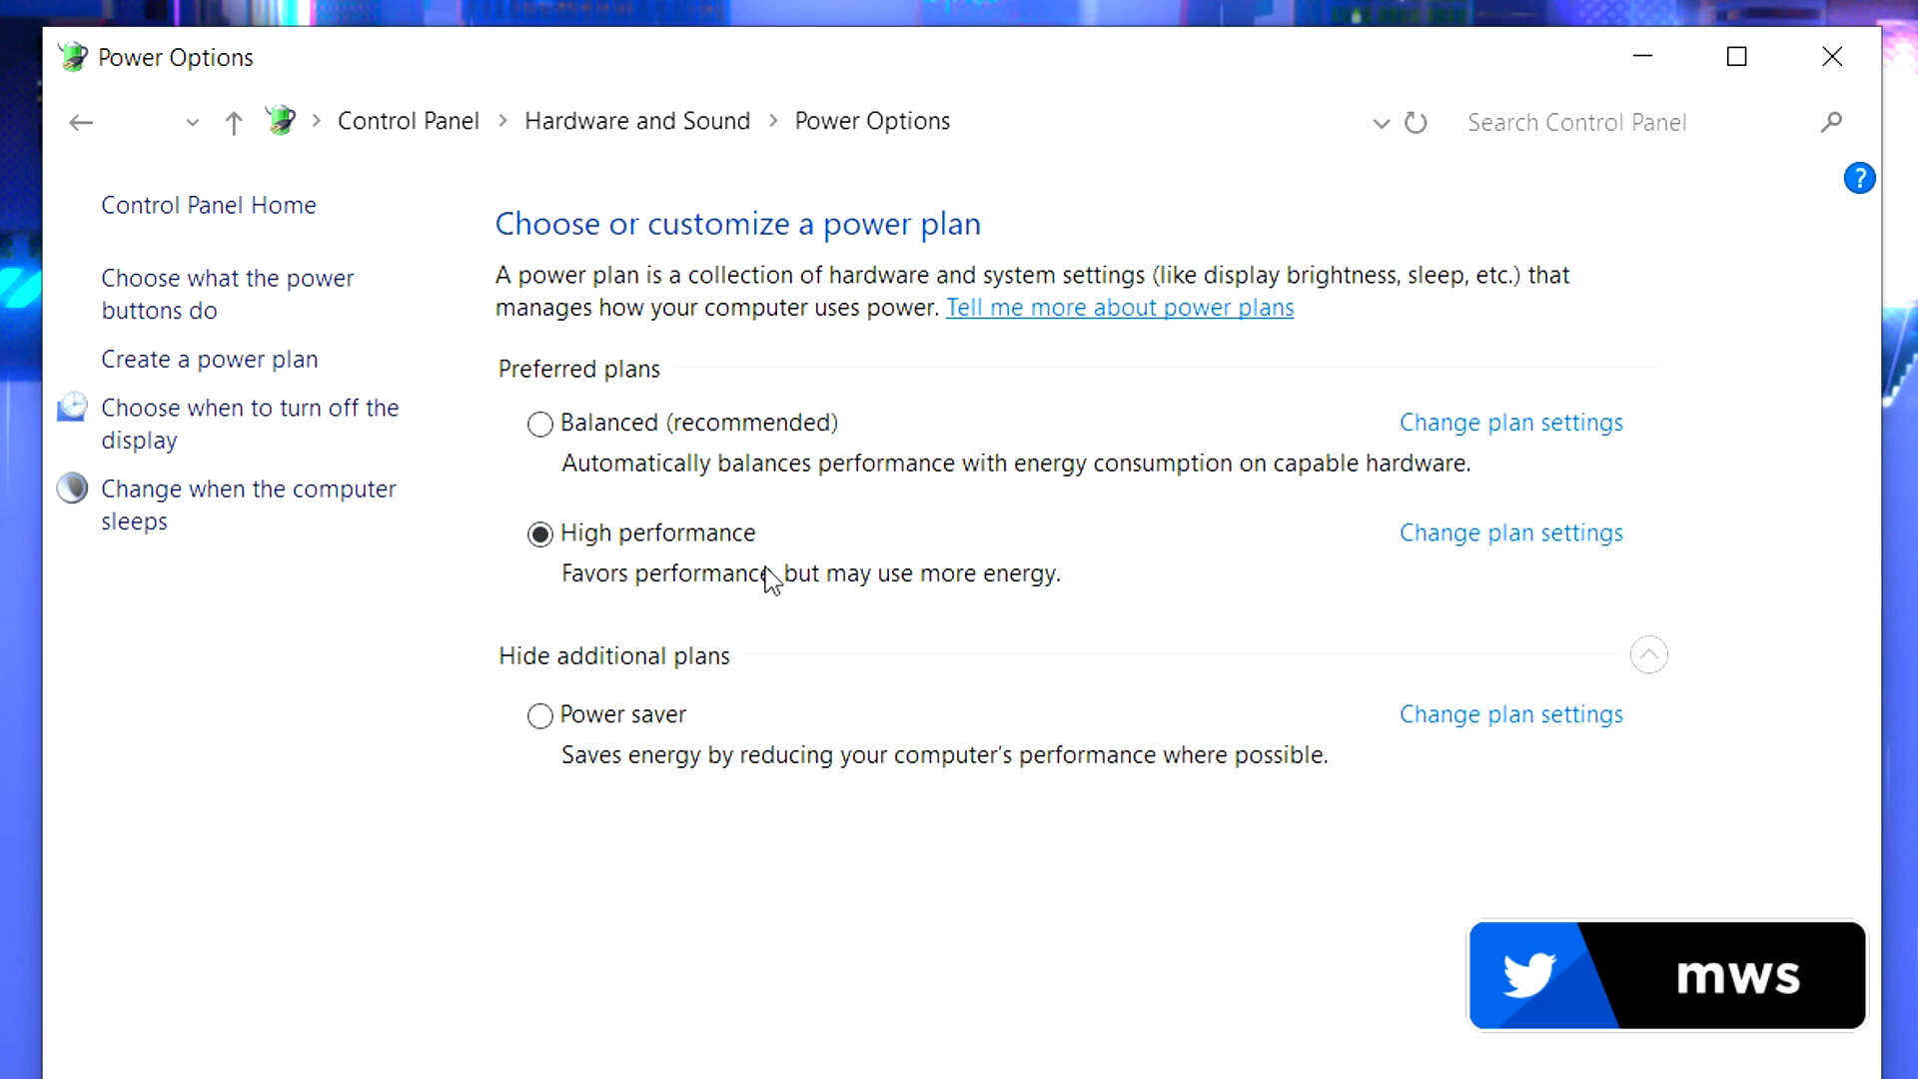
# Review the preferred and additional power plans and the page for creating a power plan, and close Power Options
pyautogui.click(1649, 656)
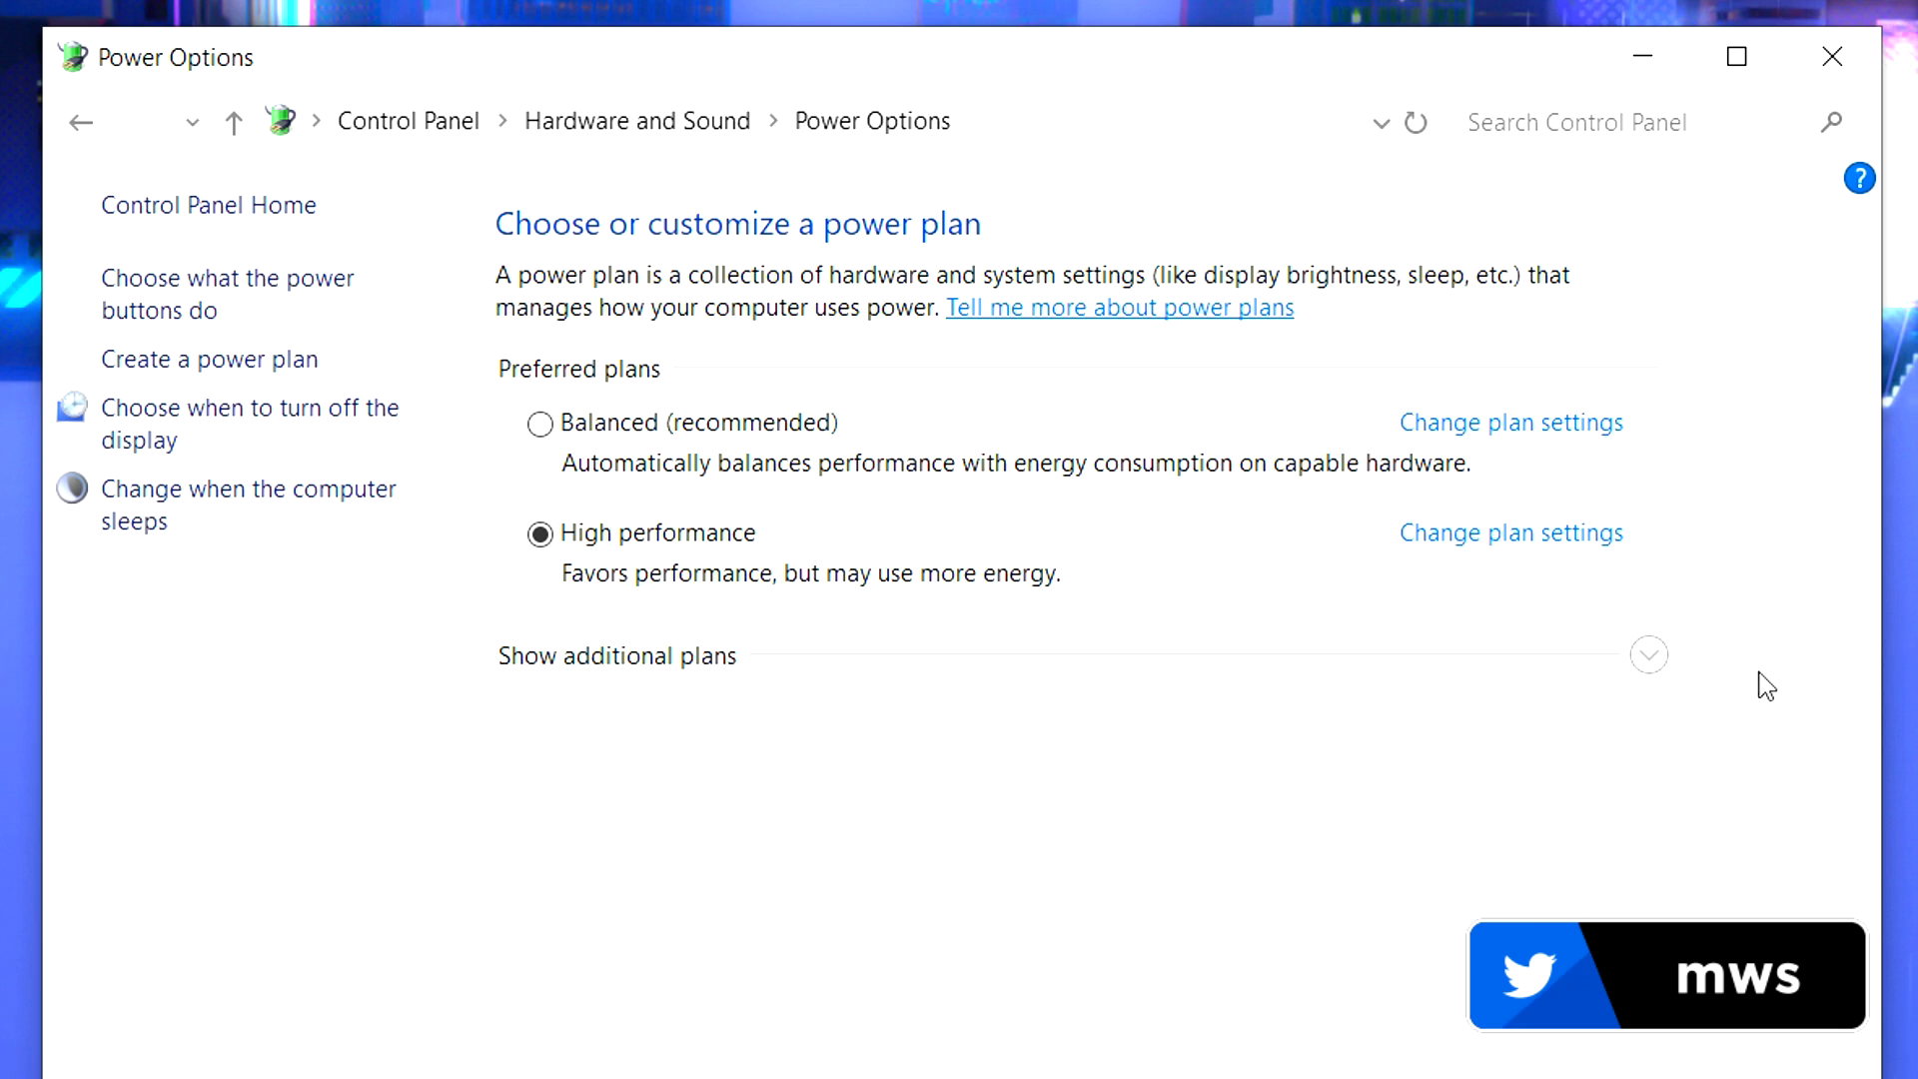
pyautogui.click(1649, 659)
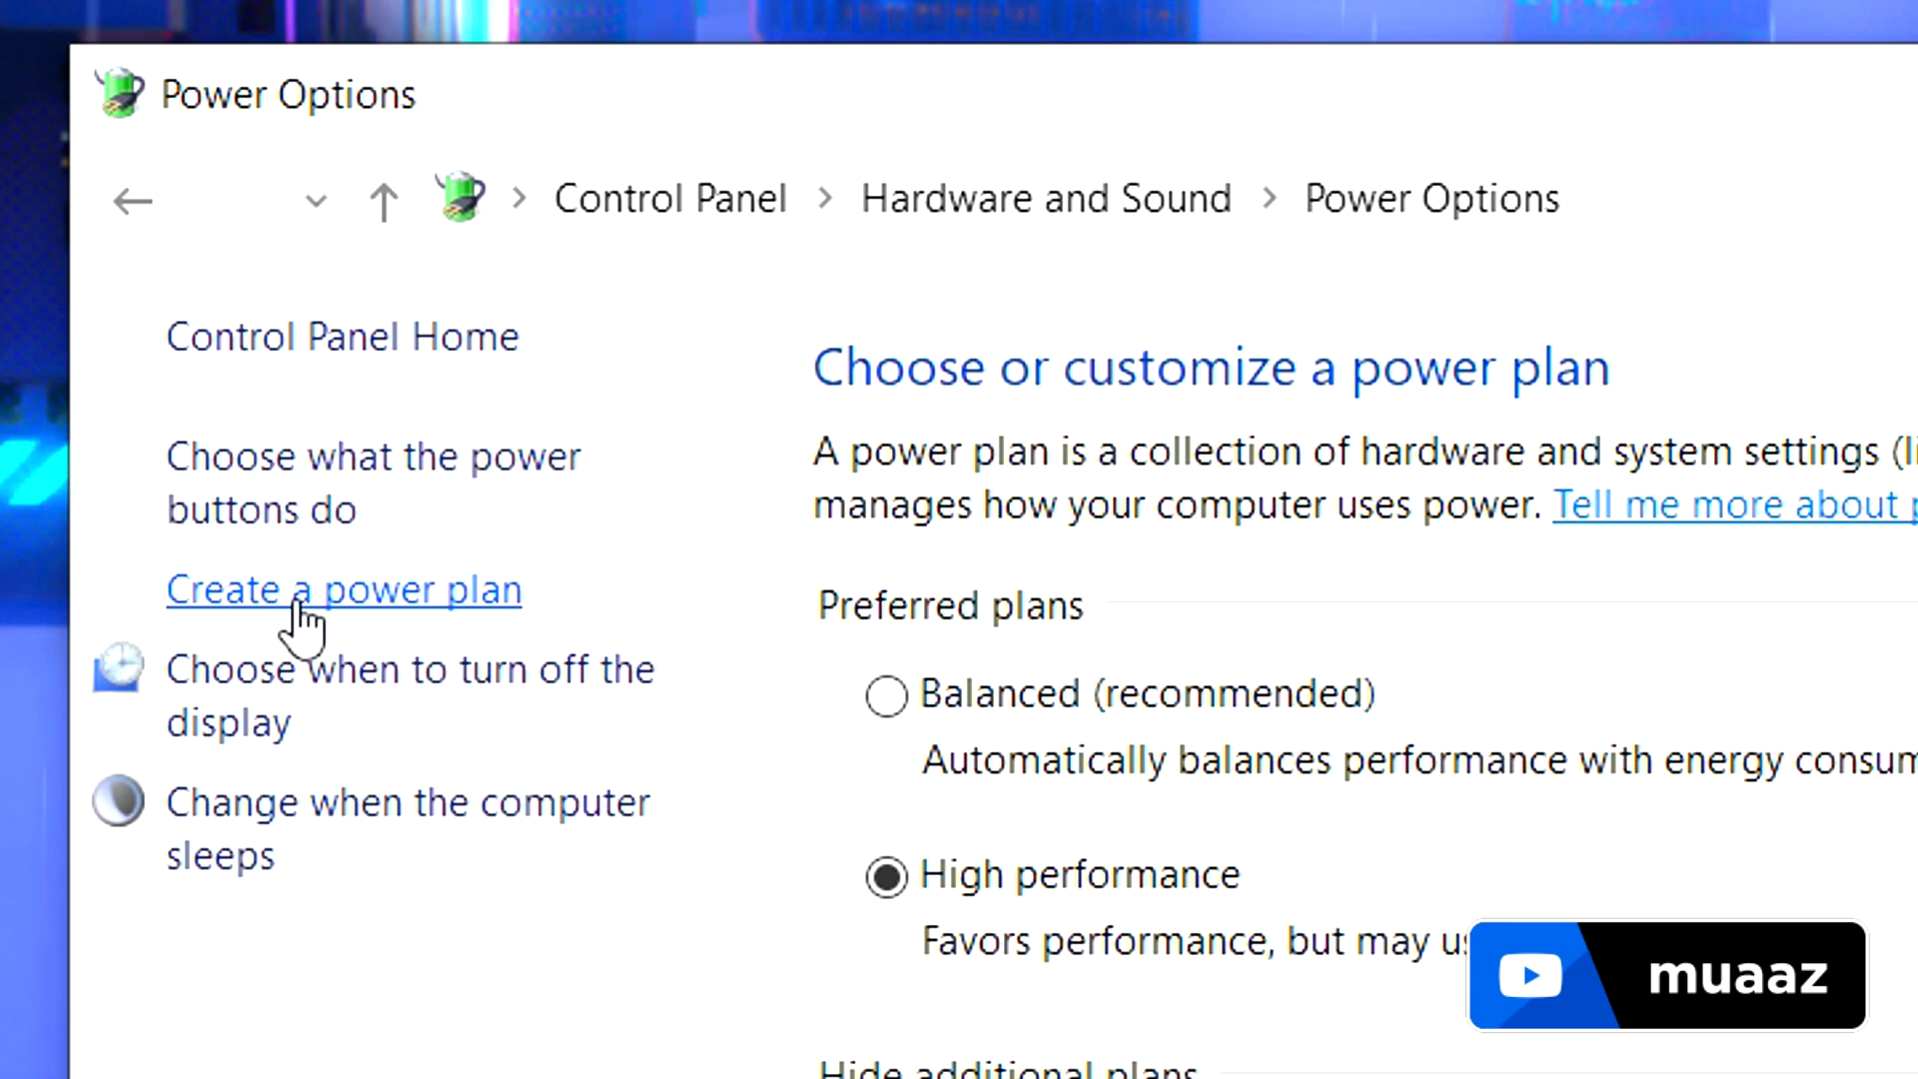
pyautogui.click(297, 599)
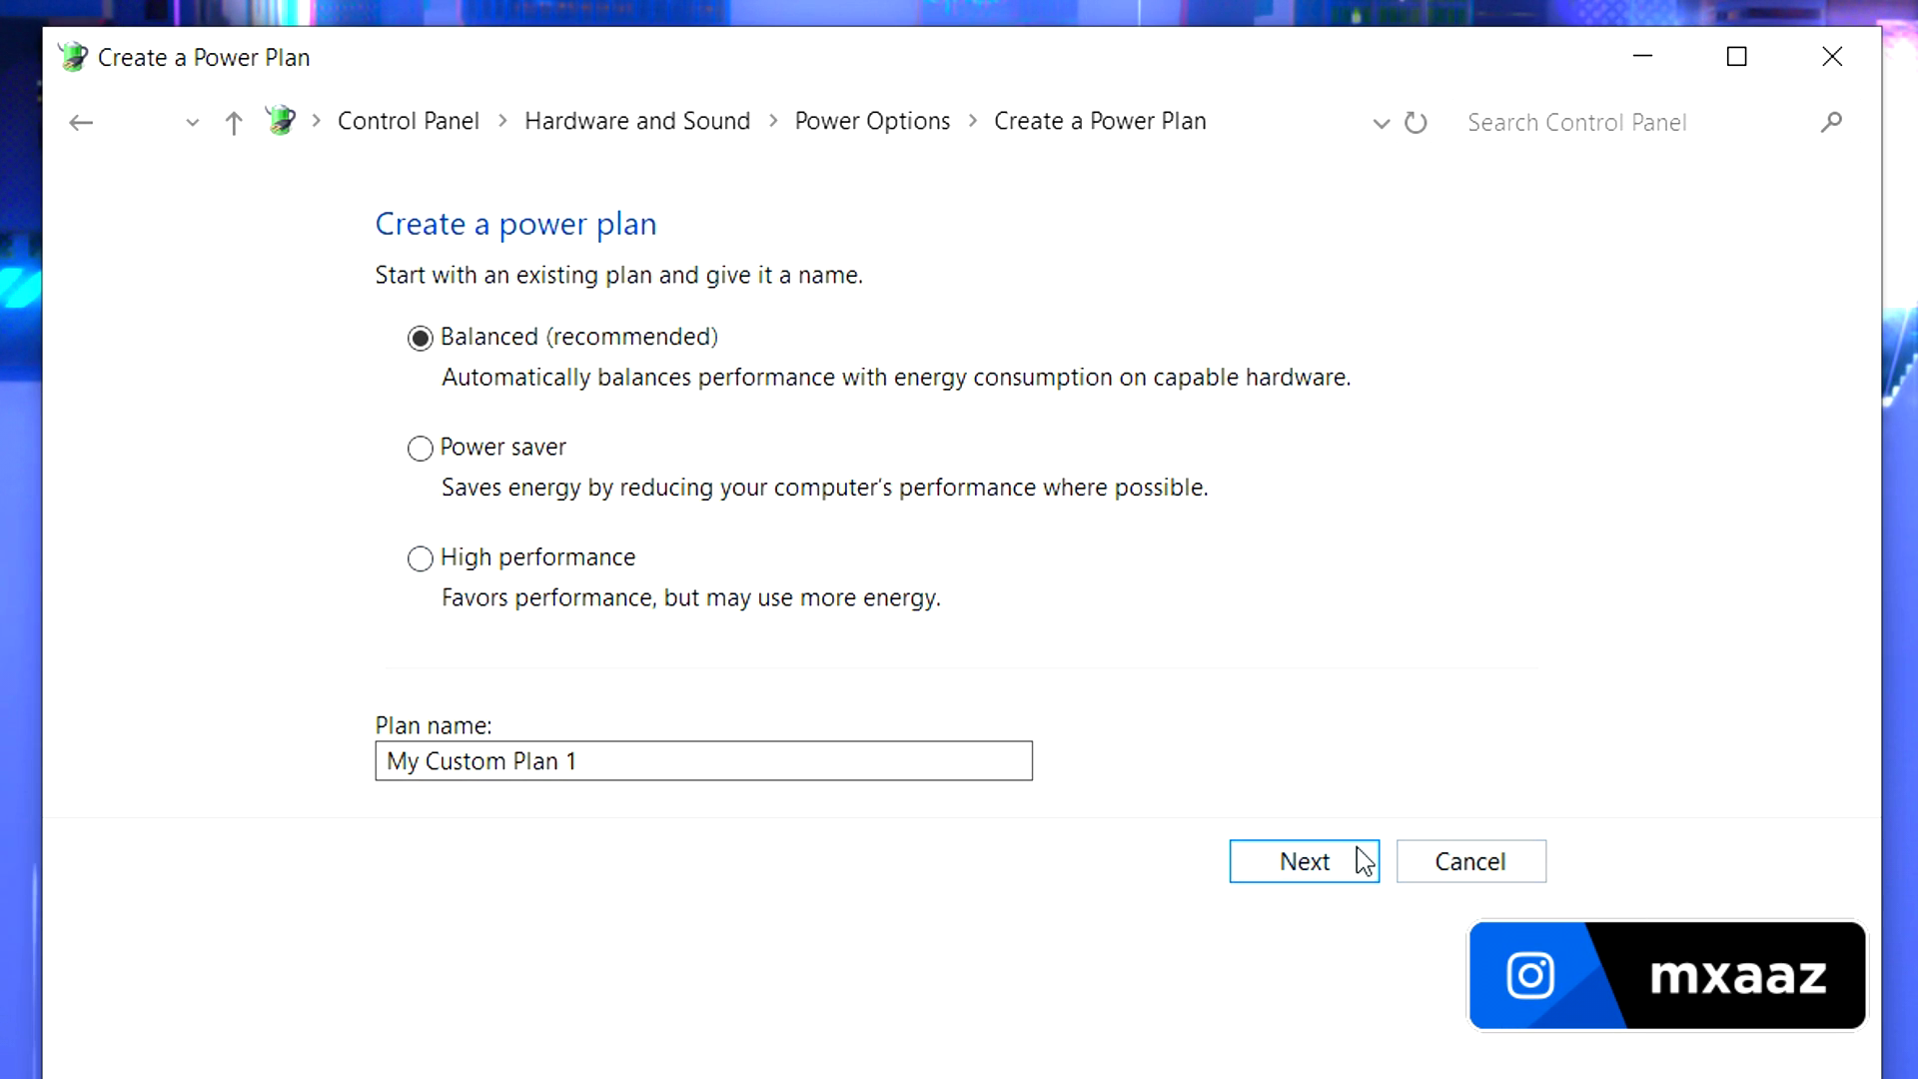
pyautogui.click(80, 130)
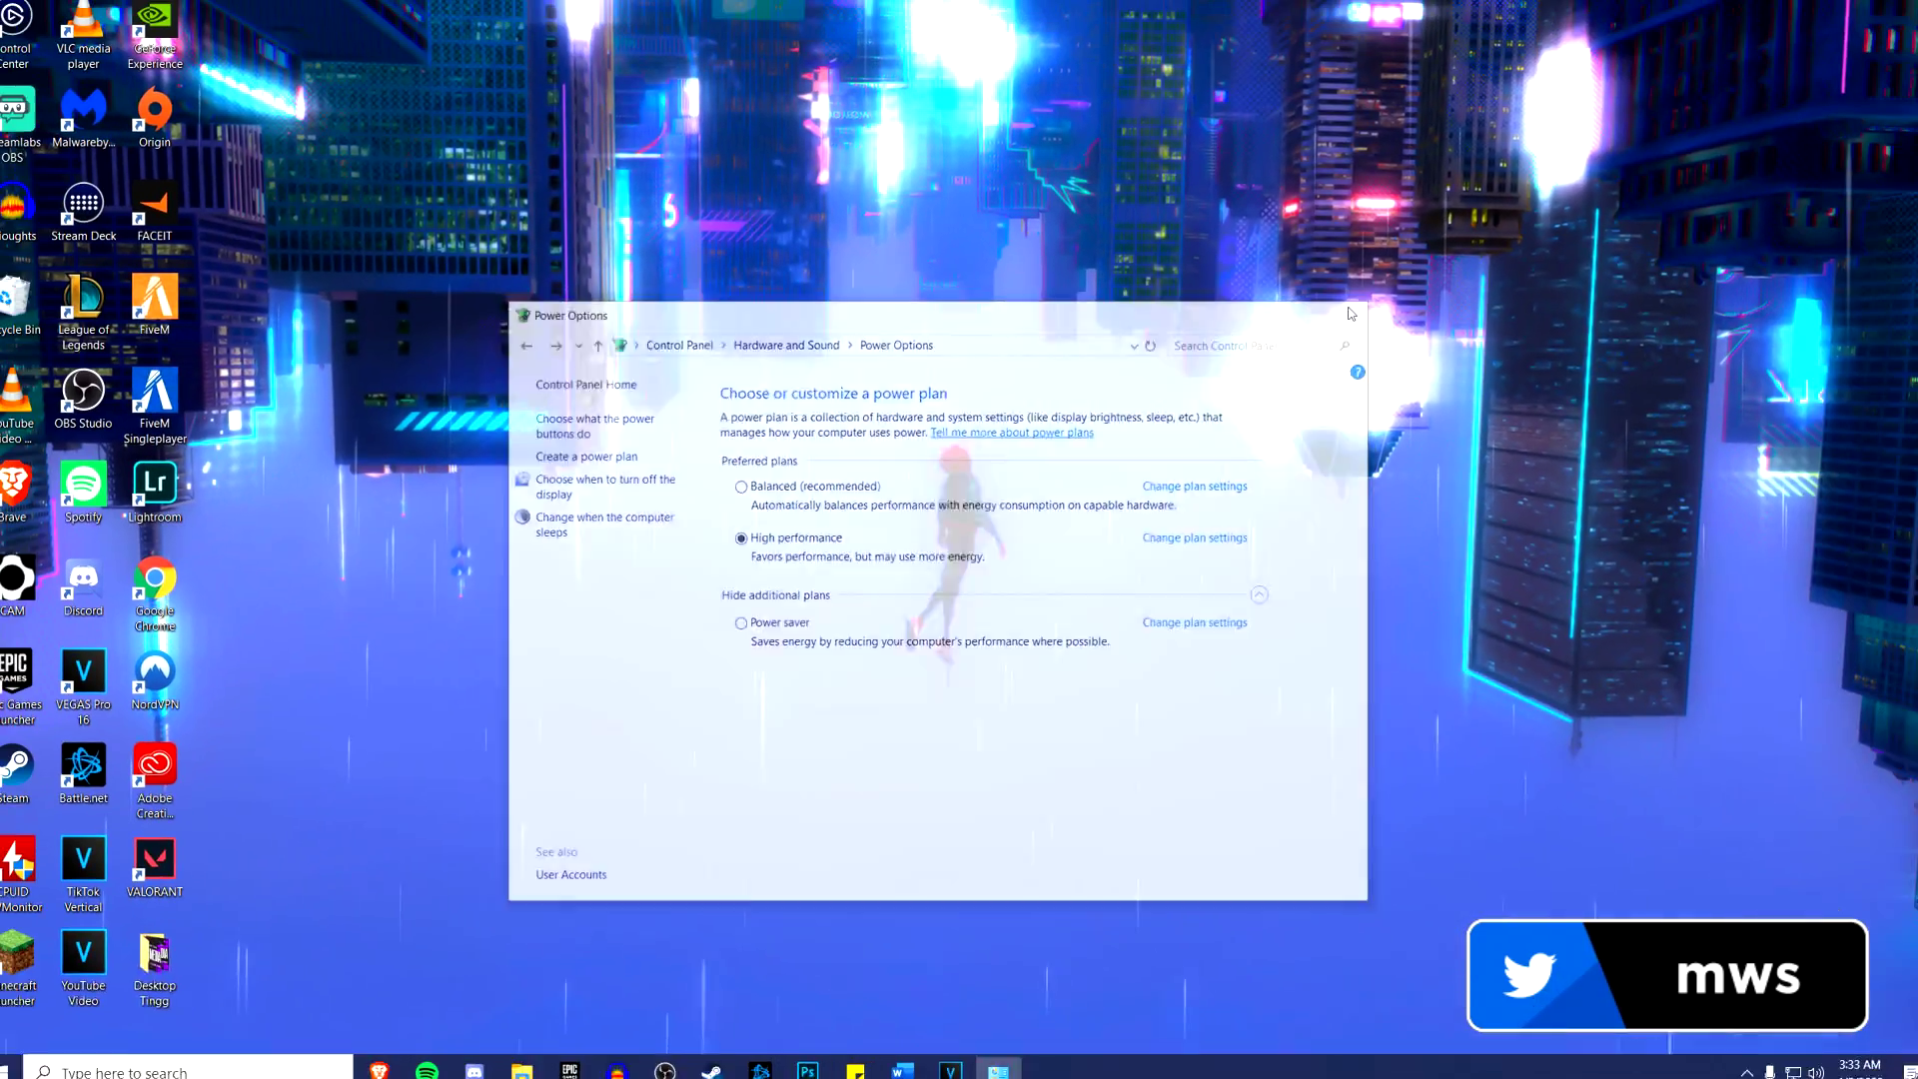
pyautogui.click(1832, 56)
# Search Windows for "notifications" and open the Notifications & actions settings
pyautogui.click(250, 1061)
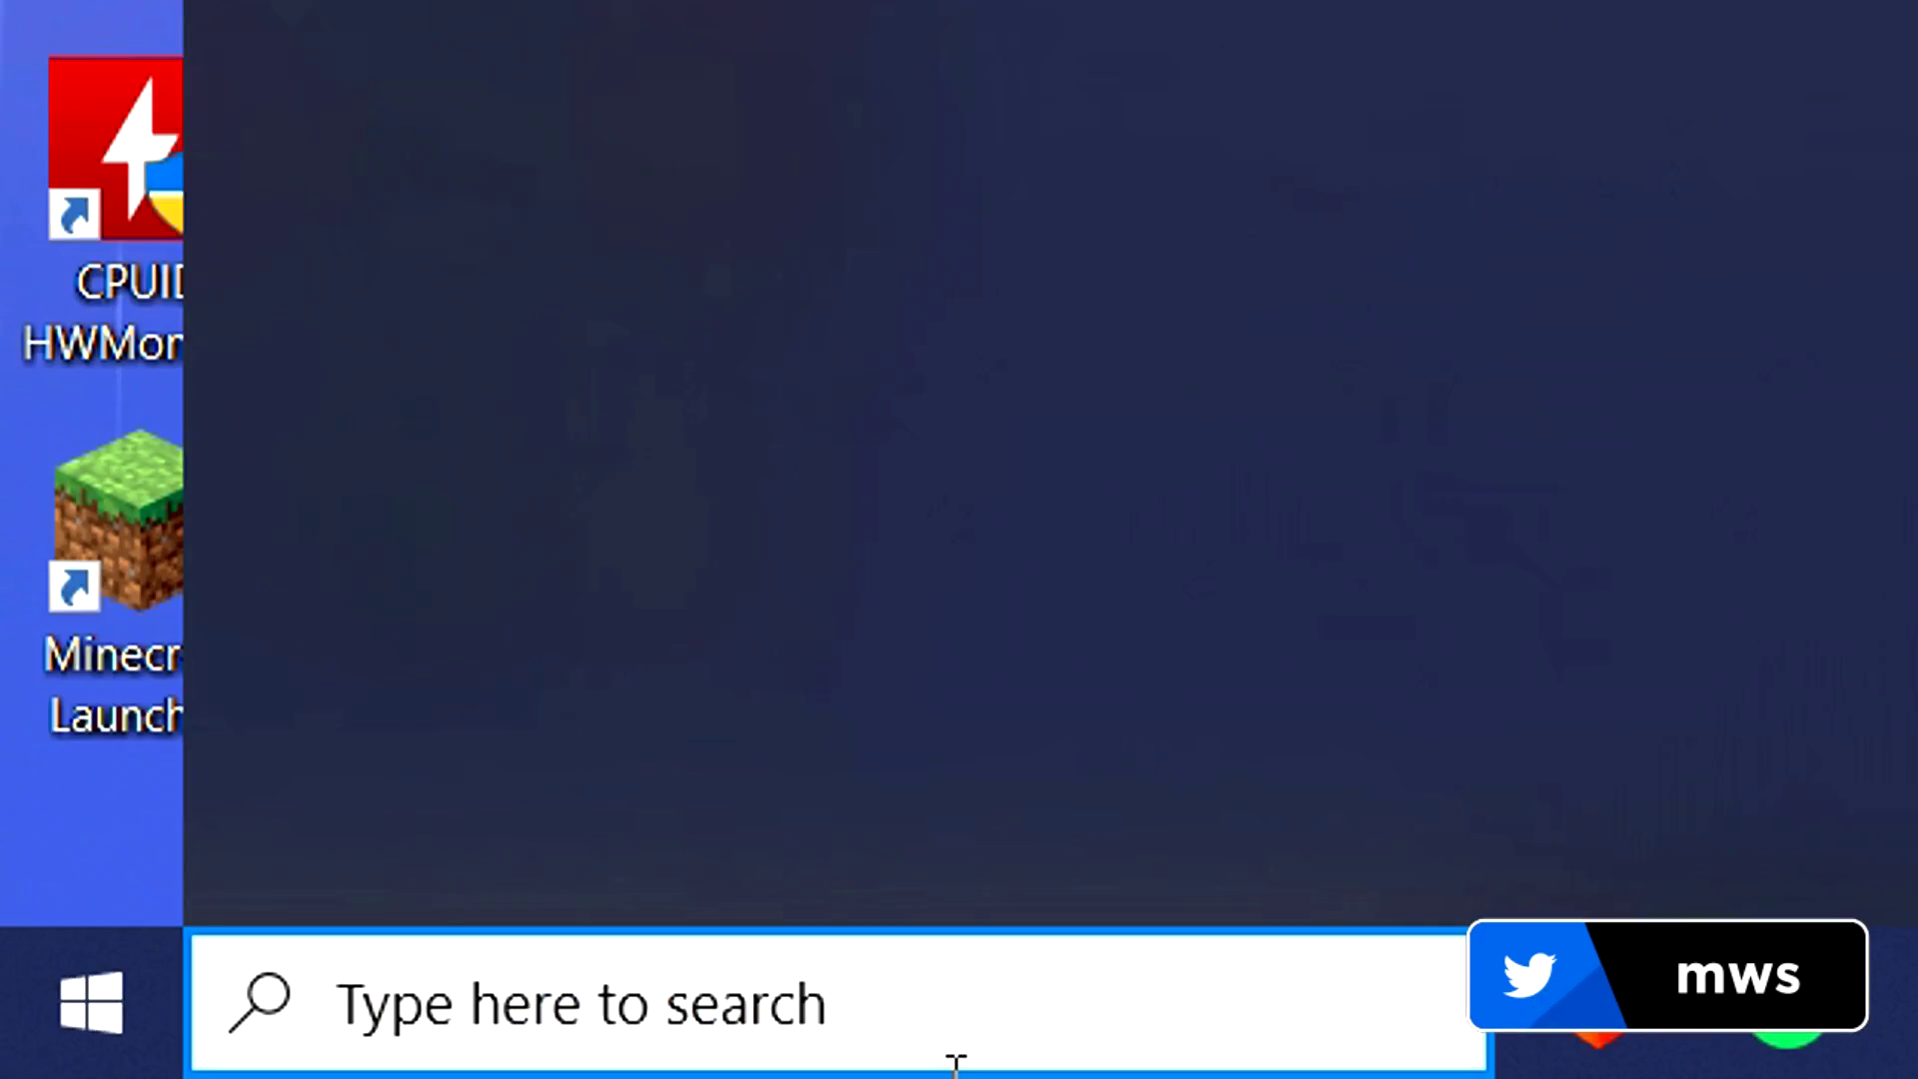
pyautogui.write('notifications')
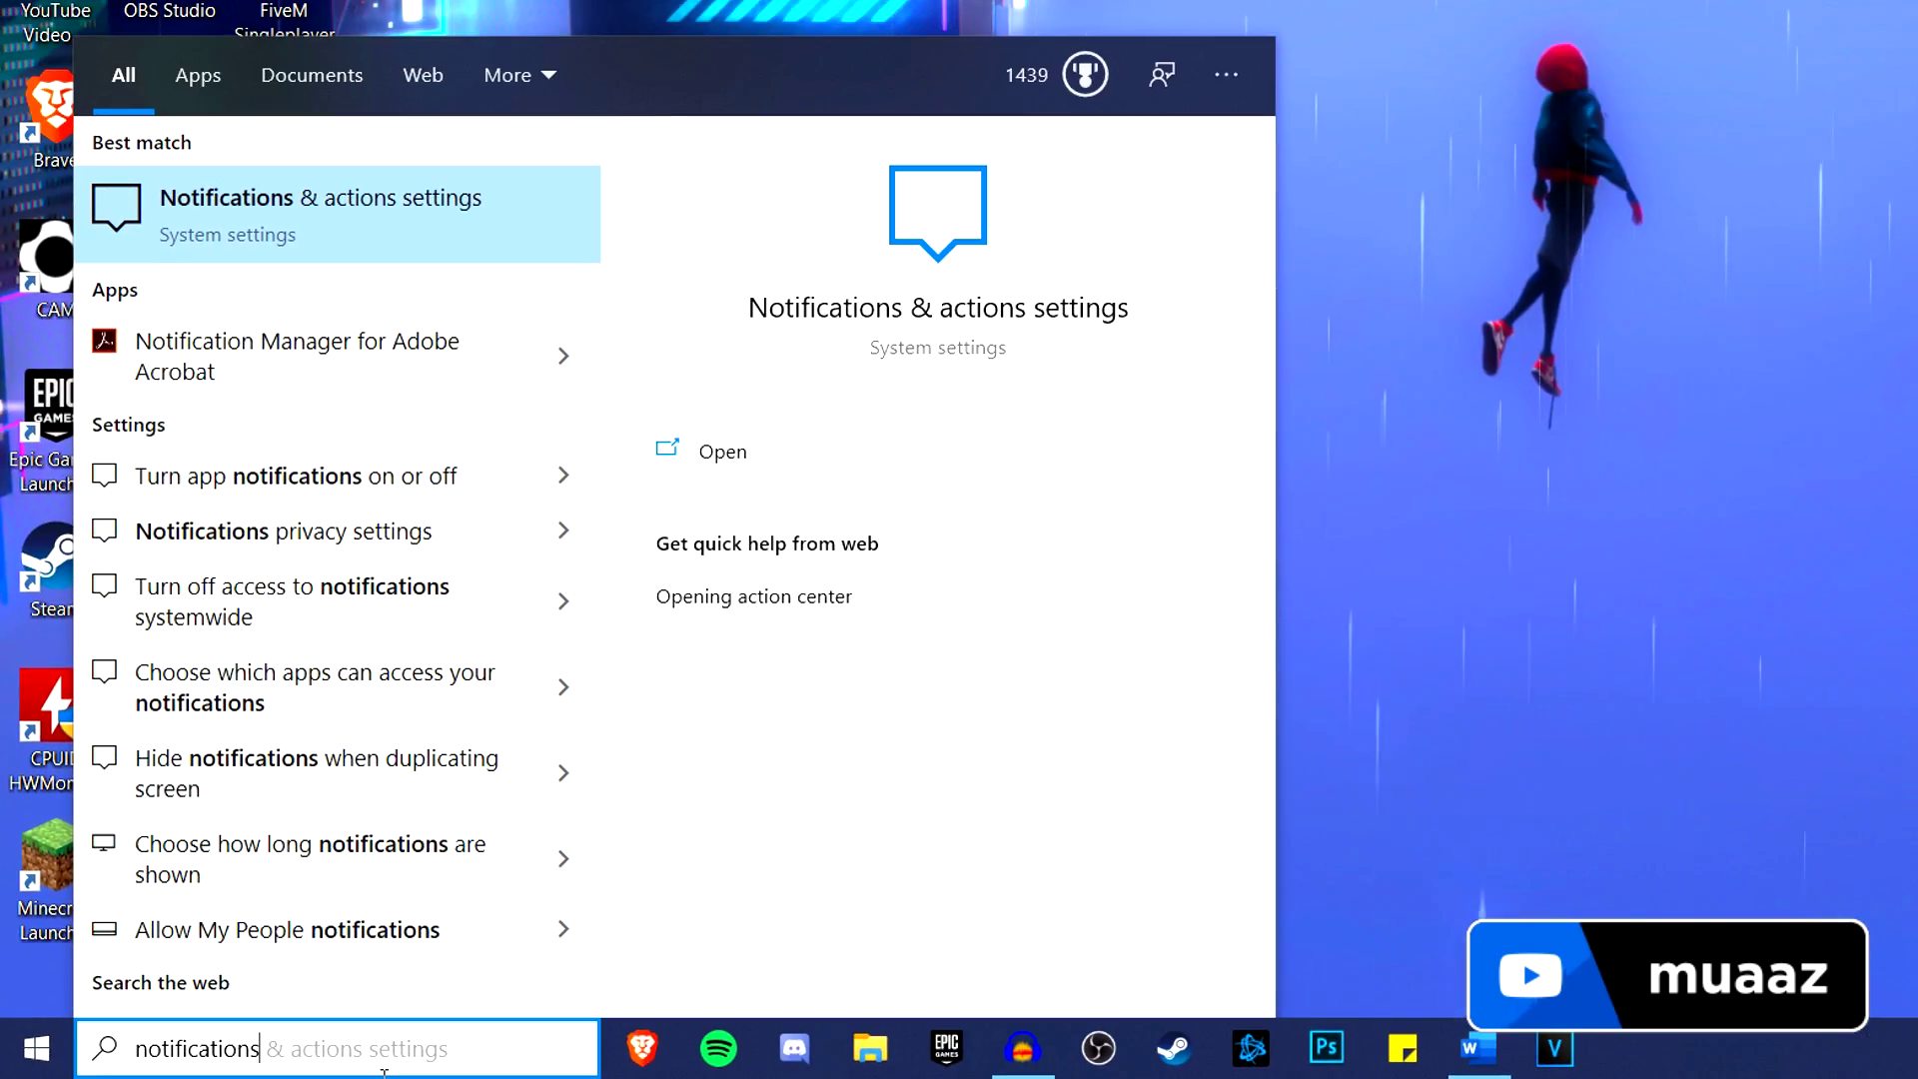
pyautogui.press('Return')
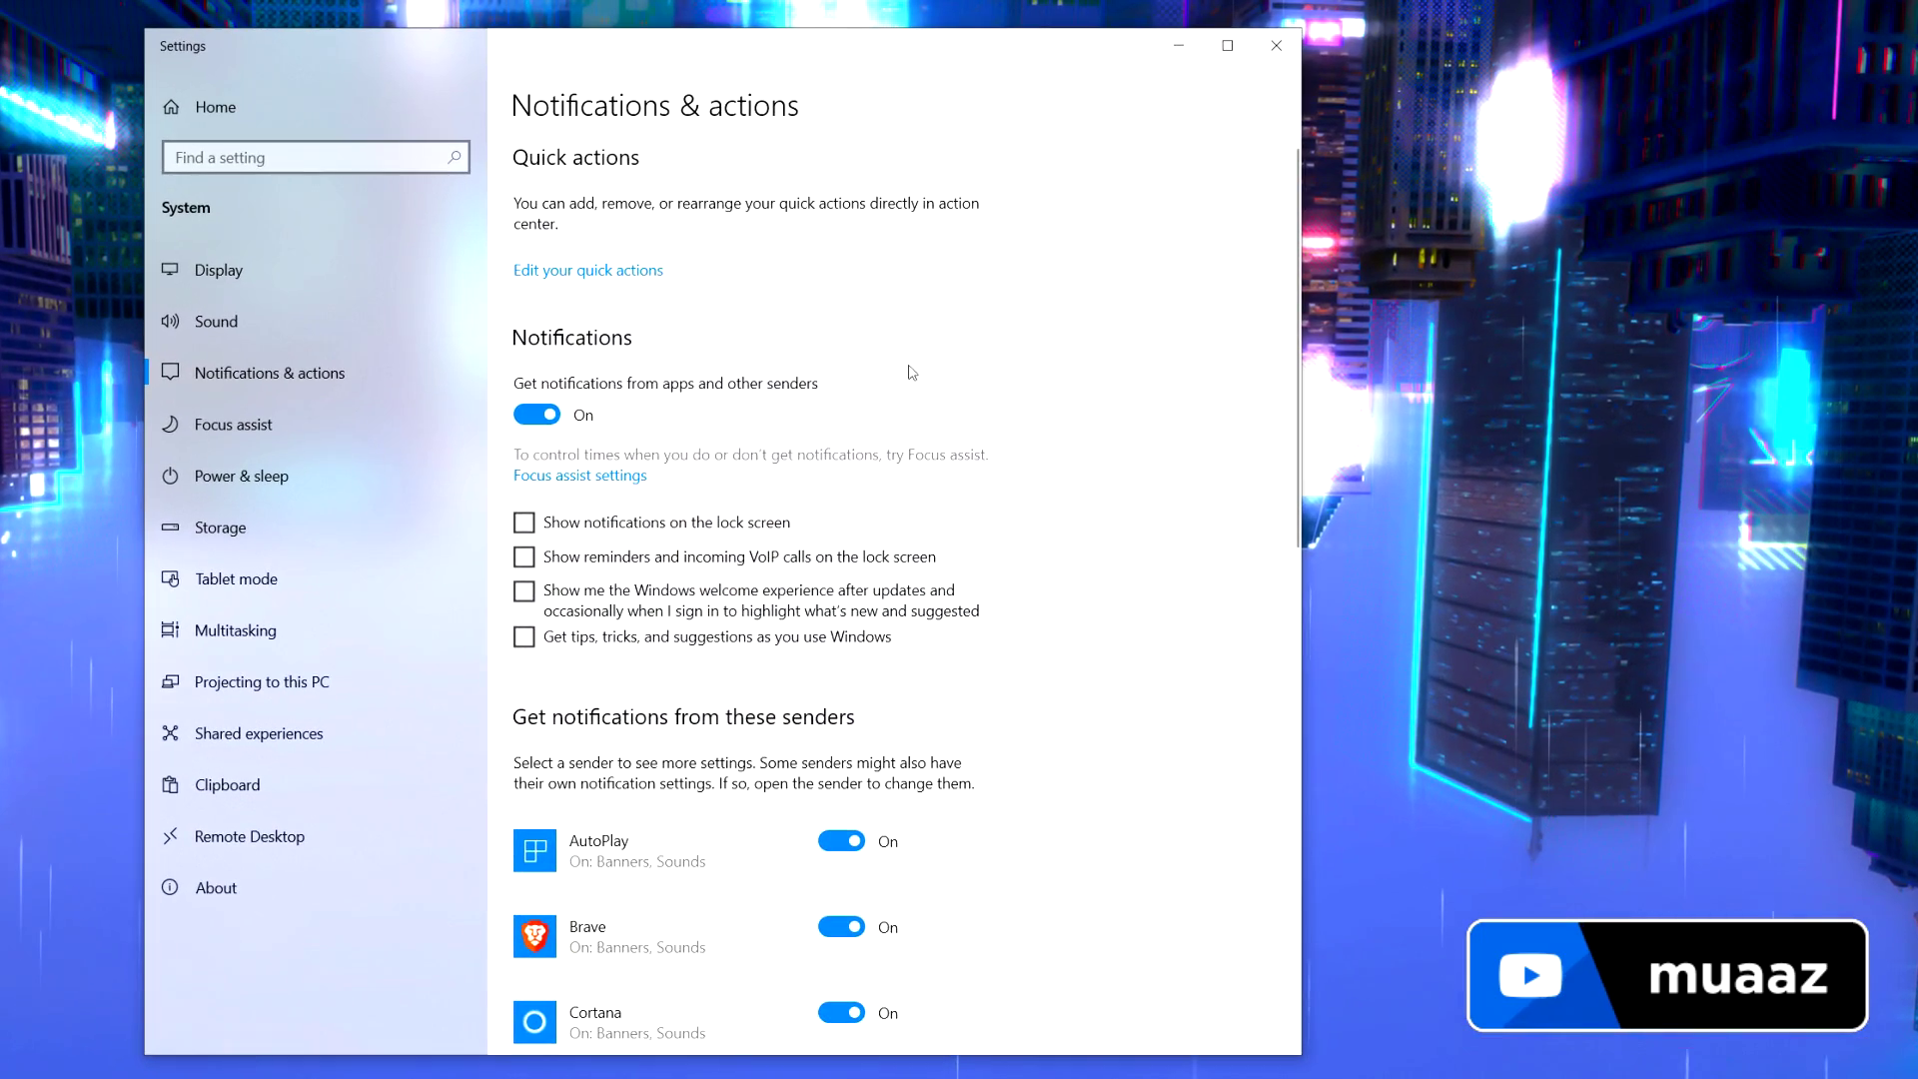
# Examine the general notification options and the per-app sender toggles, and close the Settings window
pyautogui.scroll(-10, 1029, 329)
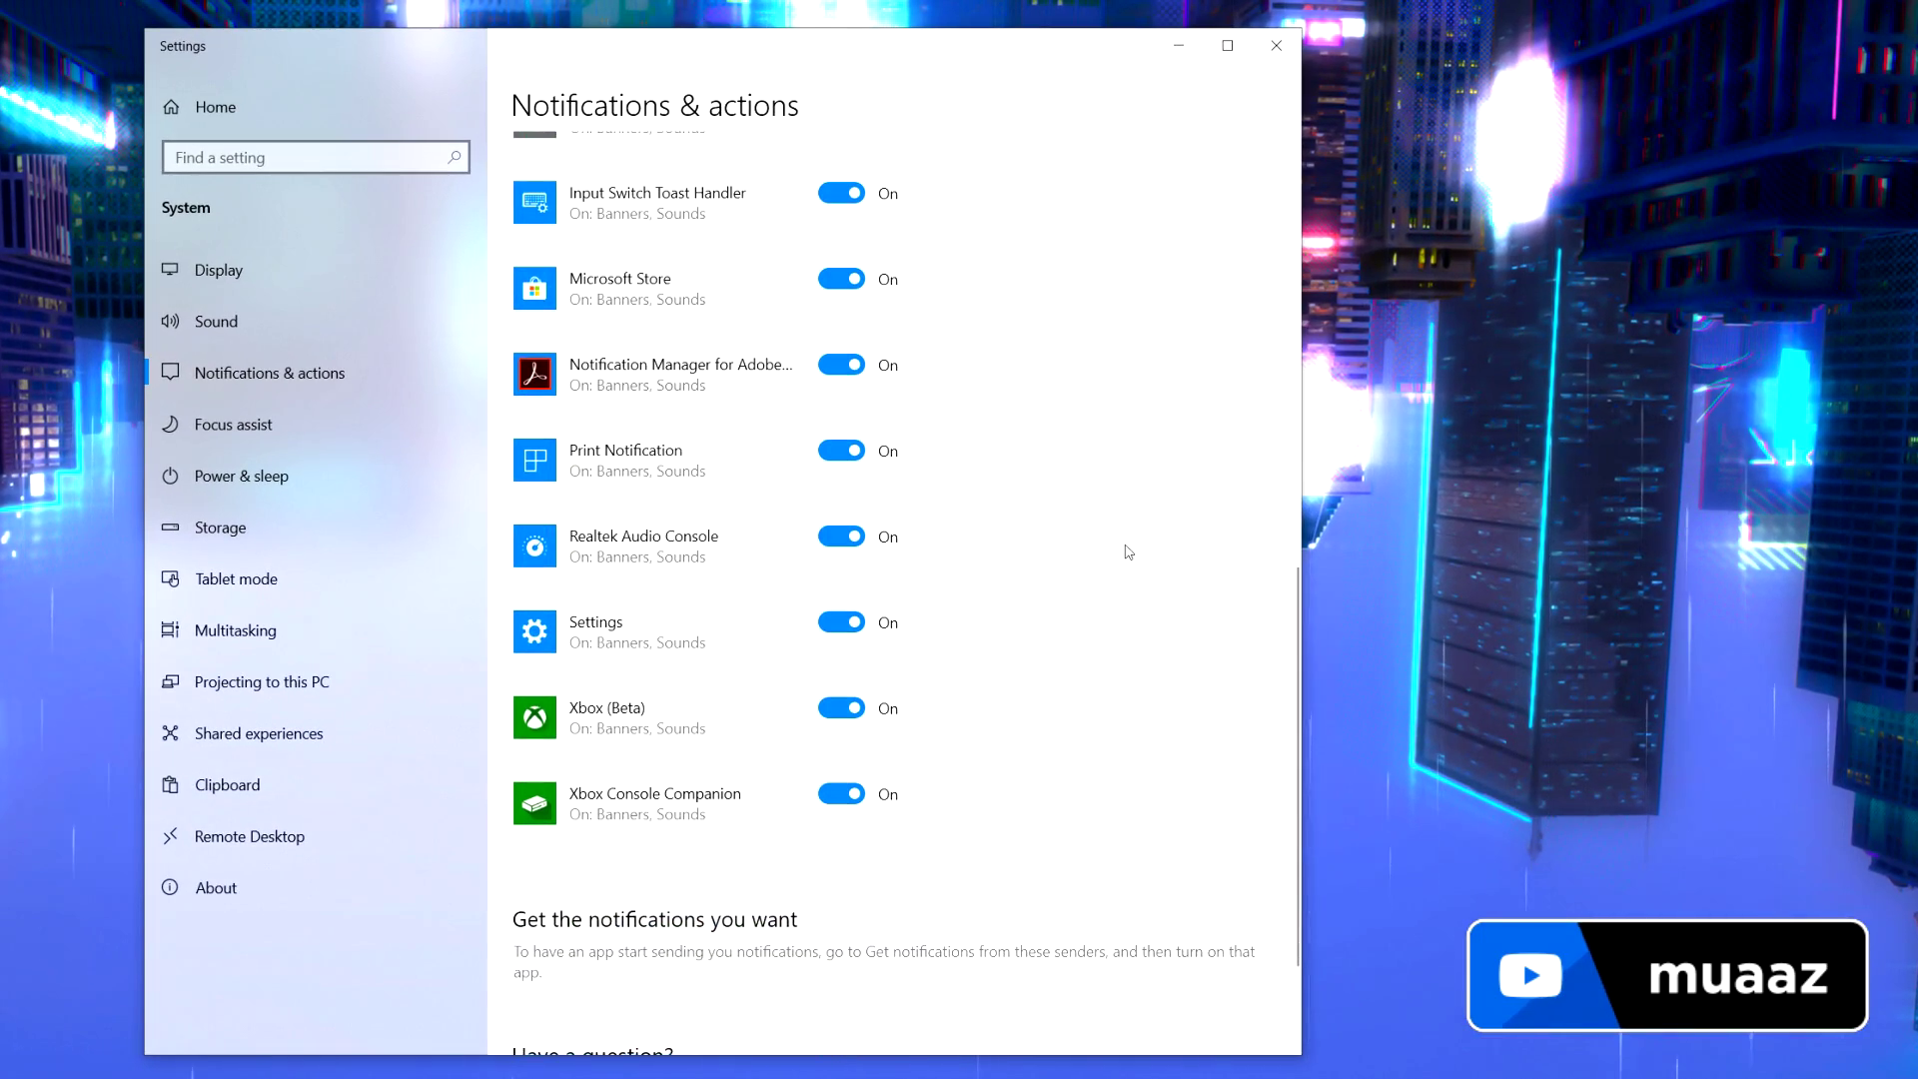
pyautogui.click(1435, 939)
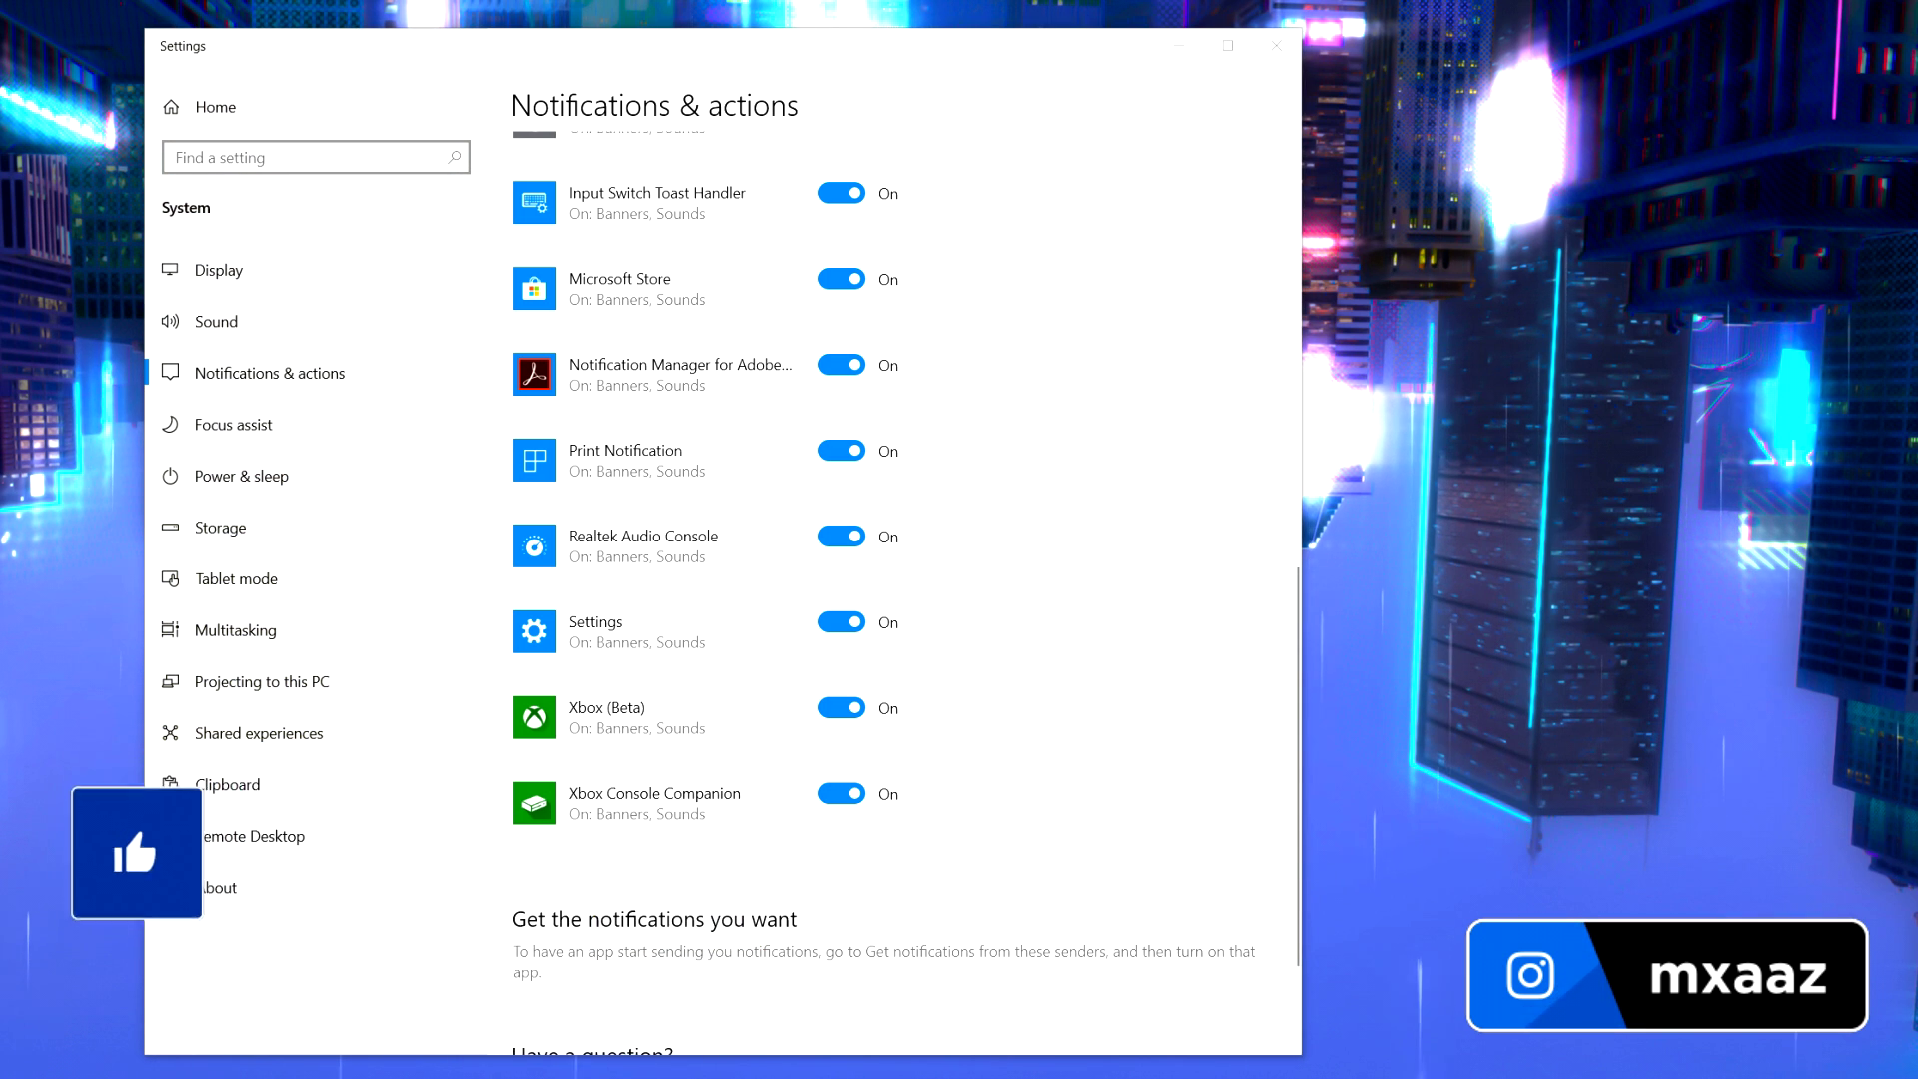
pyautogui.scroll(12, 1169, 800)
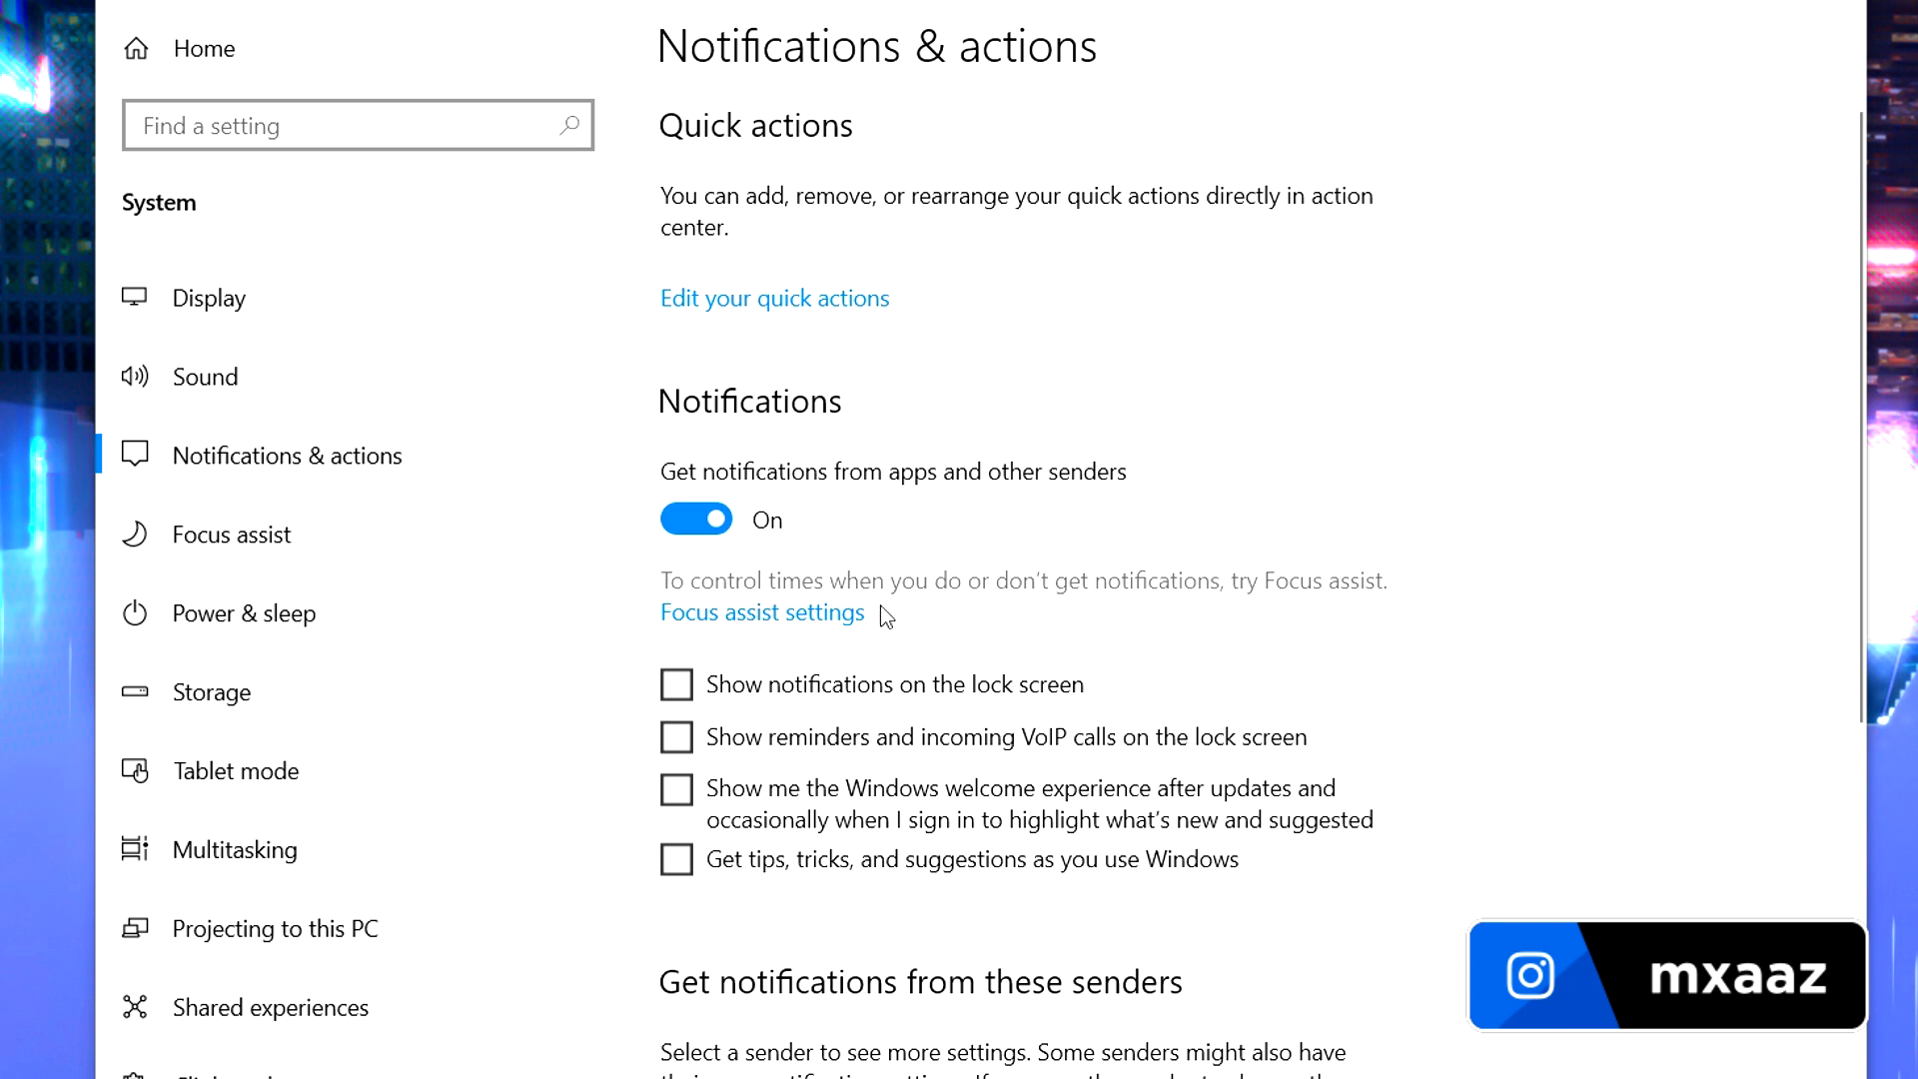
pyautogui.scroll(-10, 886, 617)
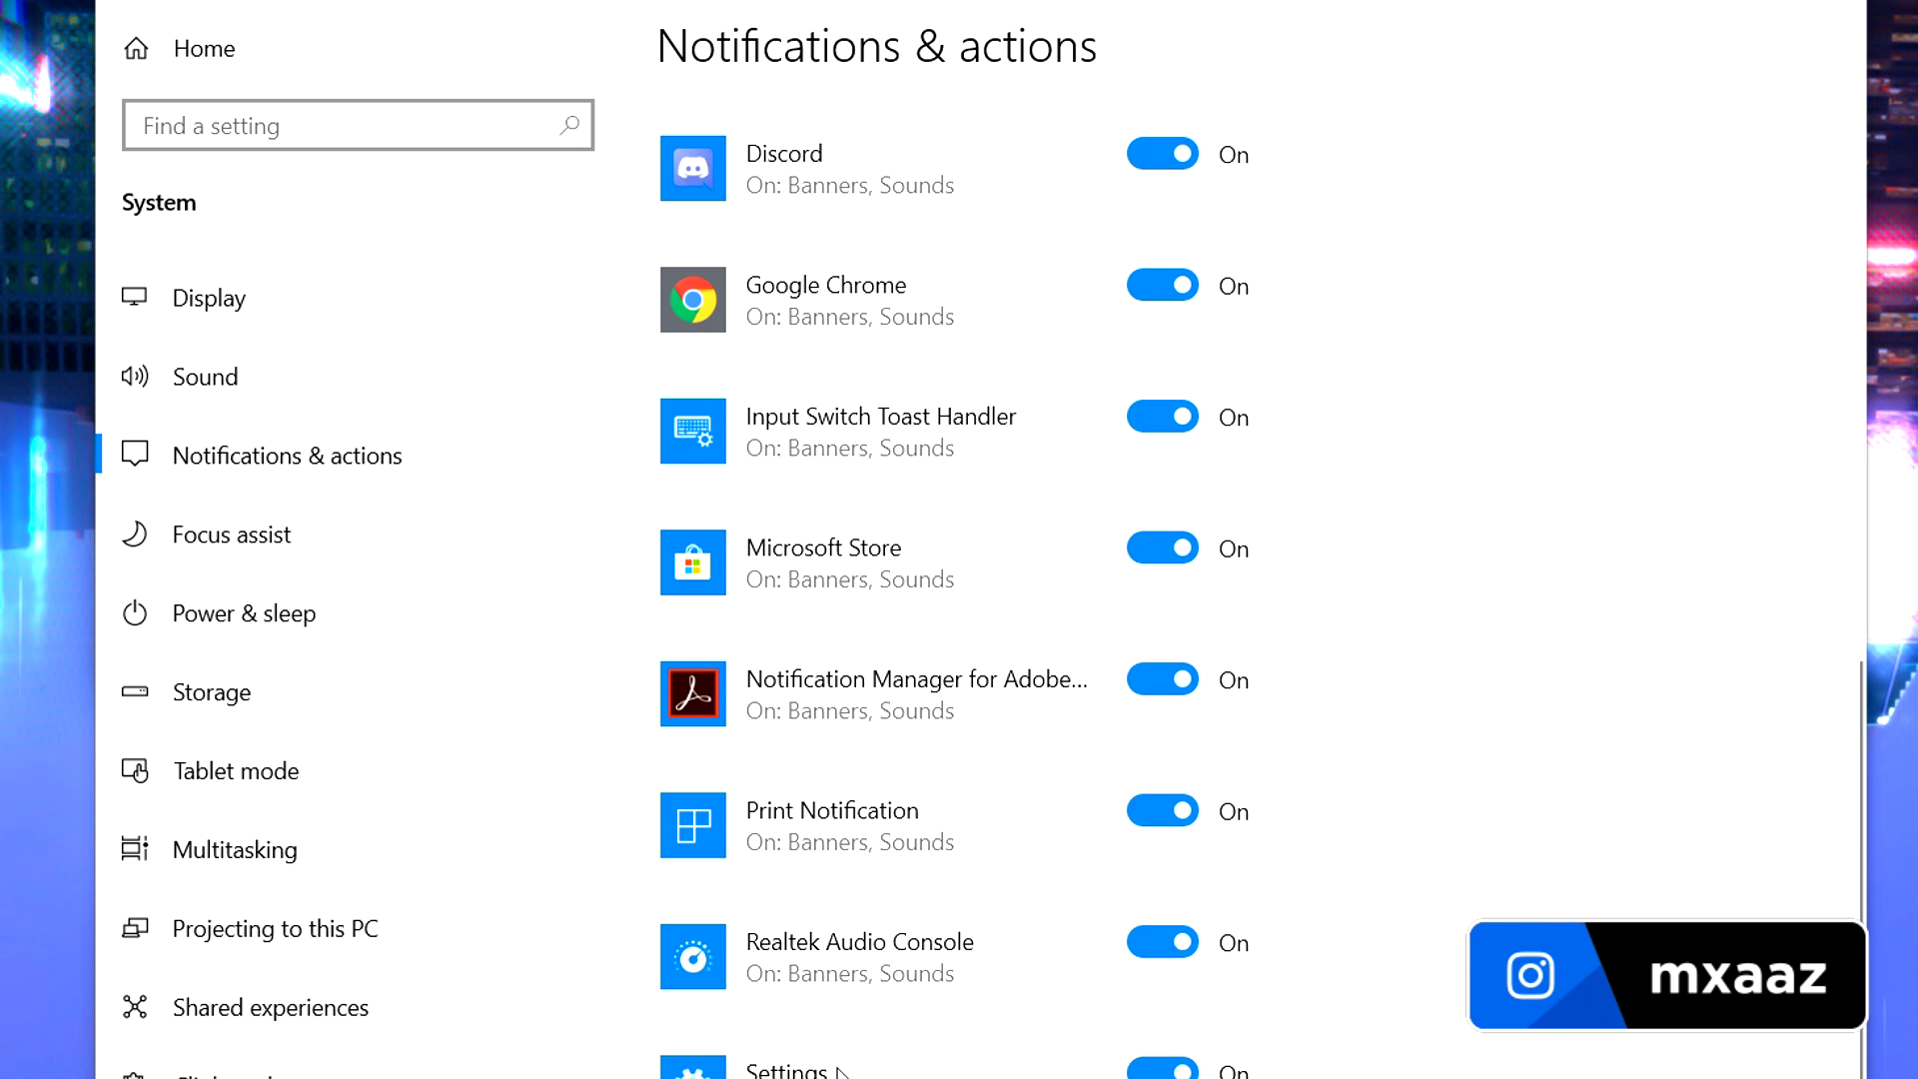
pyautogui.scroll(10, 845, 933)
pyautogui.scroll(-10, 883, 813)
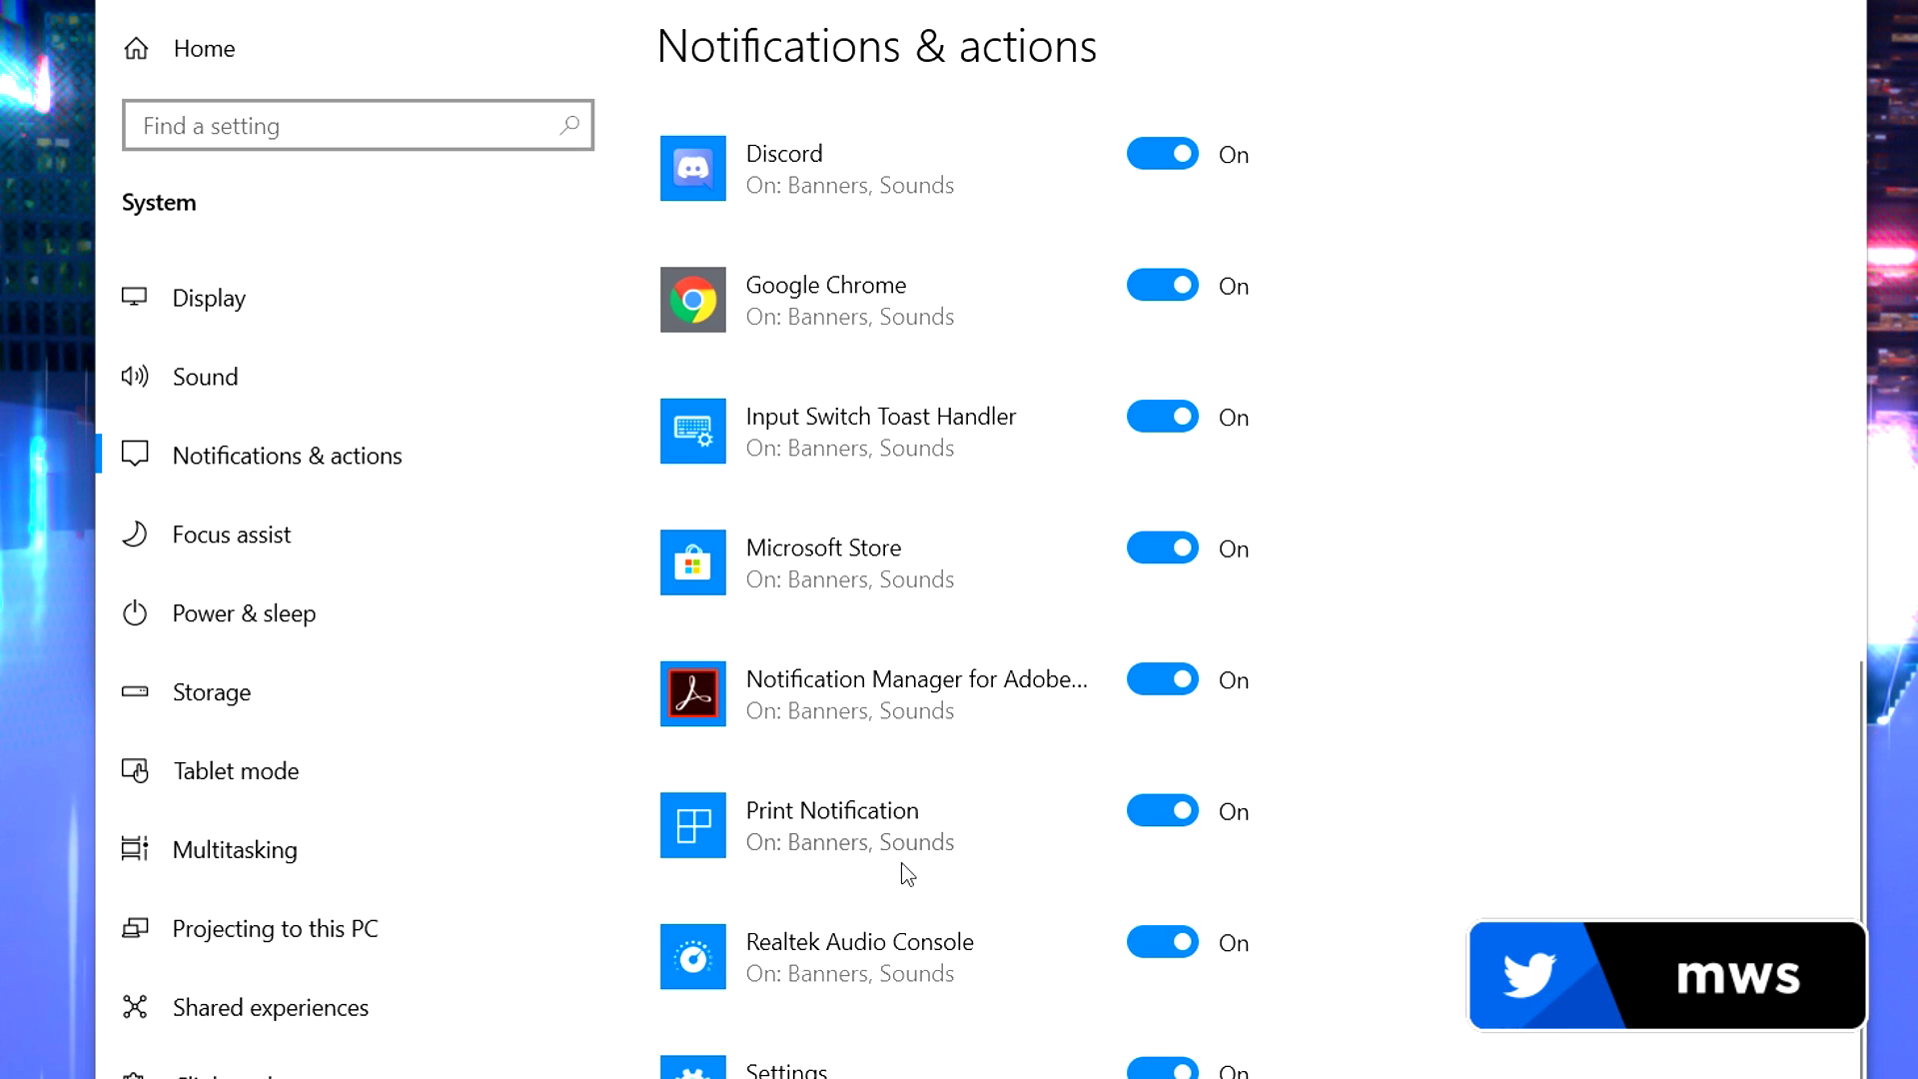
pyautogui.scroll(10, 956, 840)
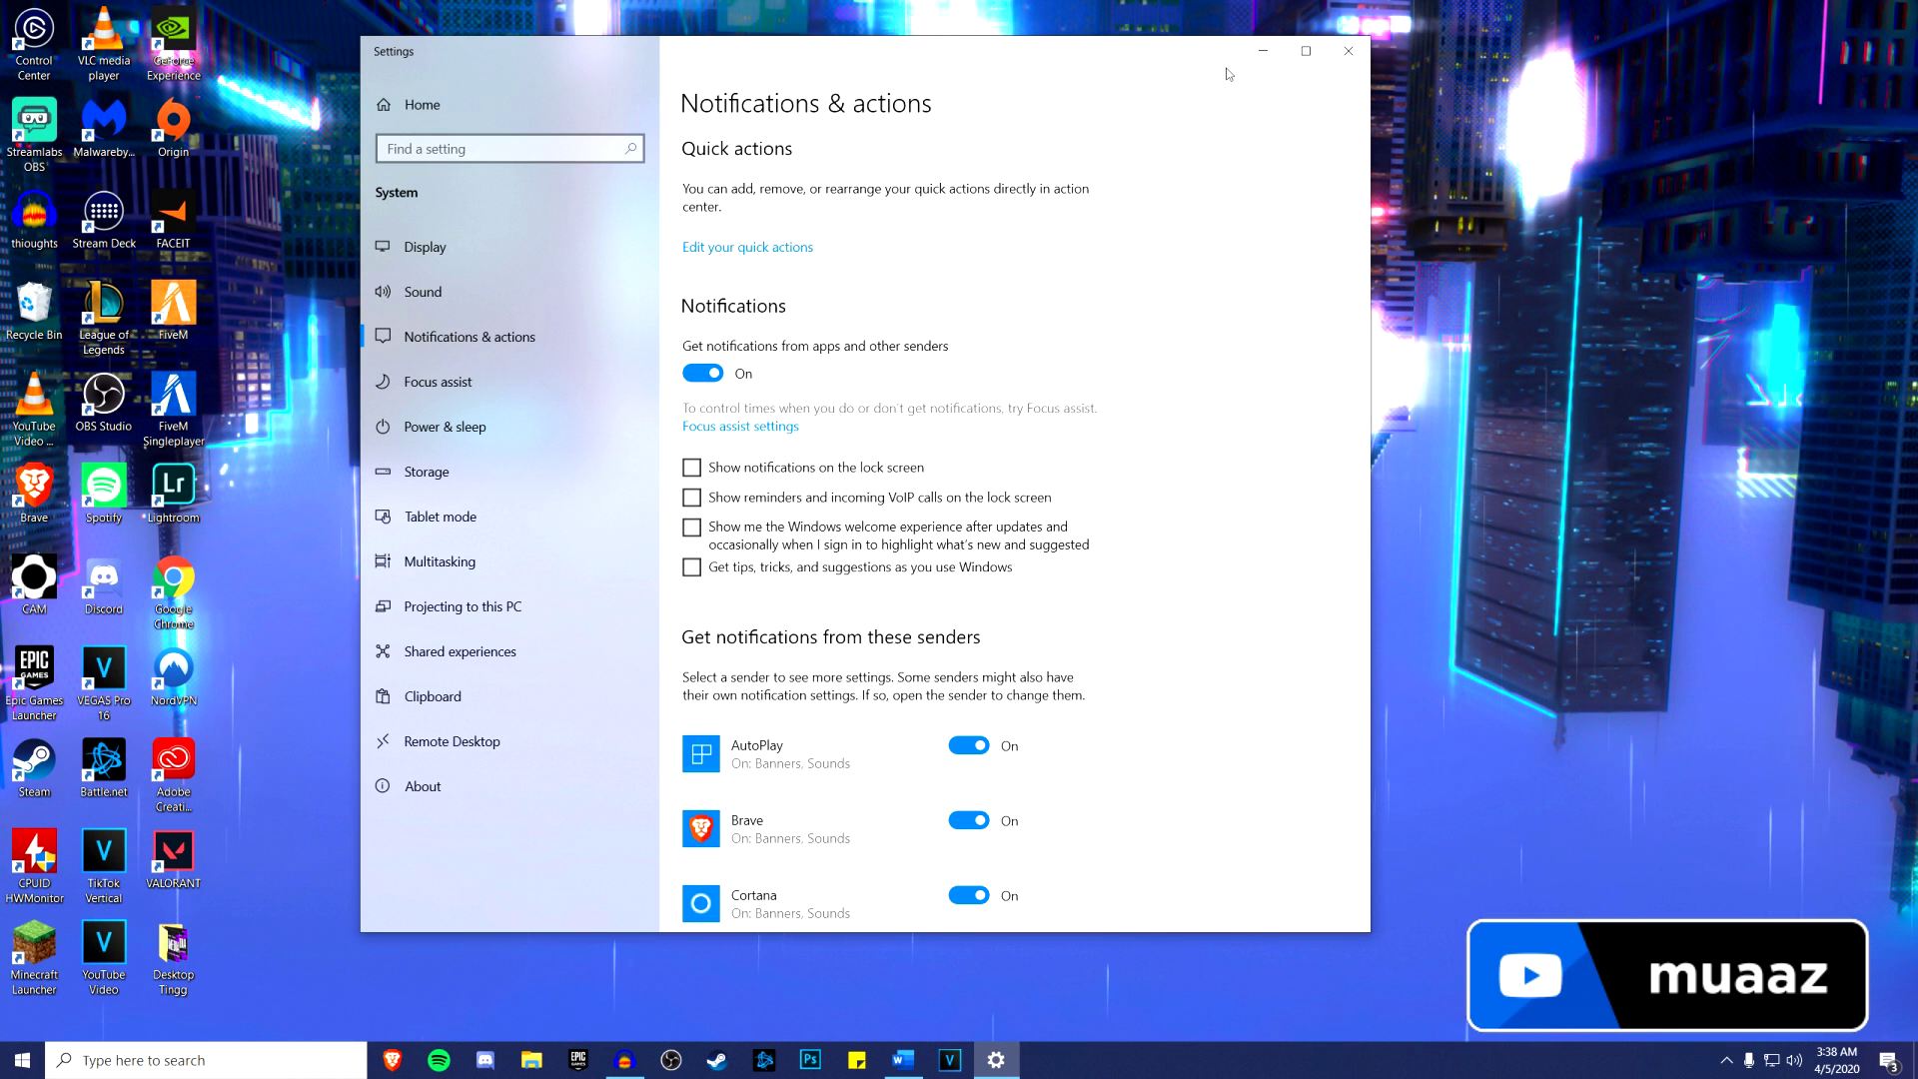
pyautogui.click(1347, 51)
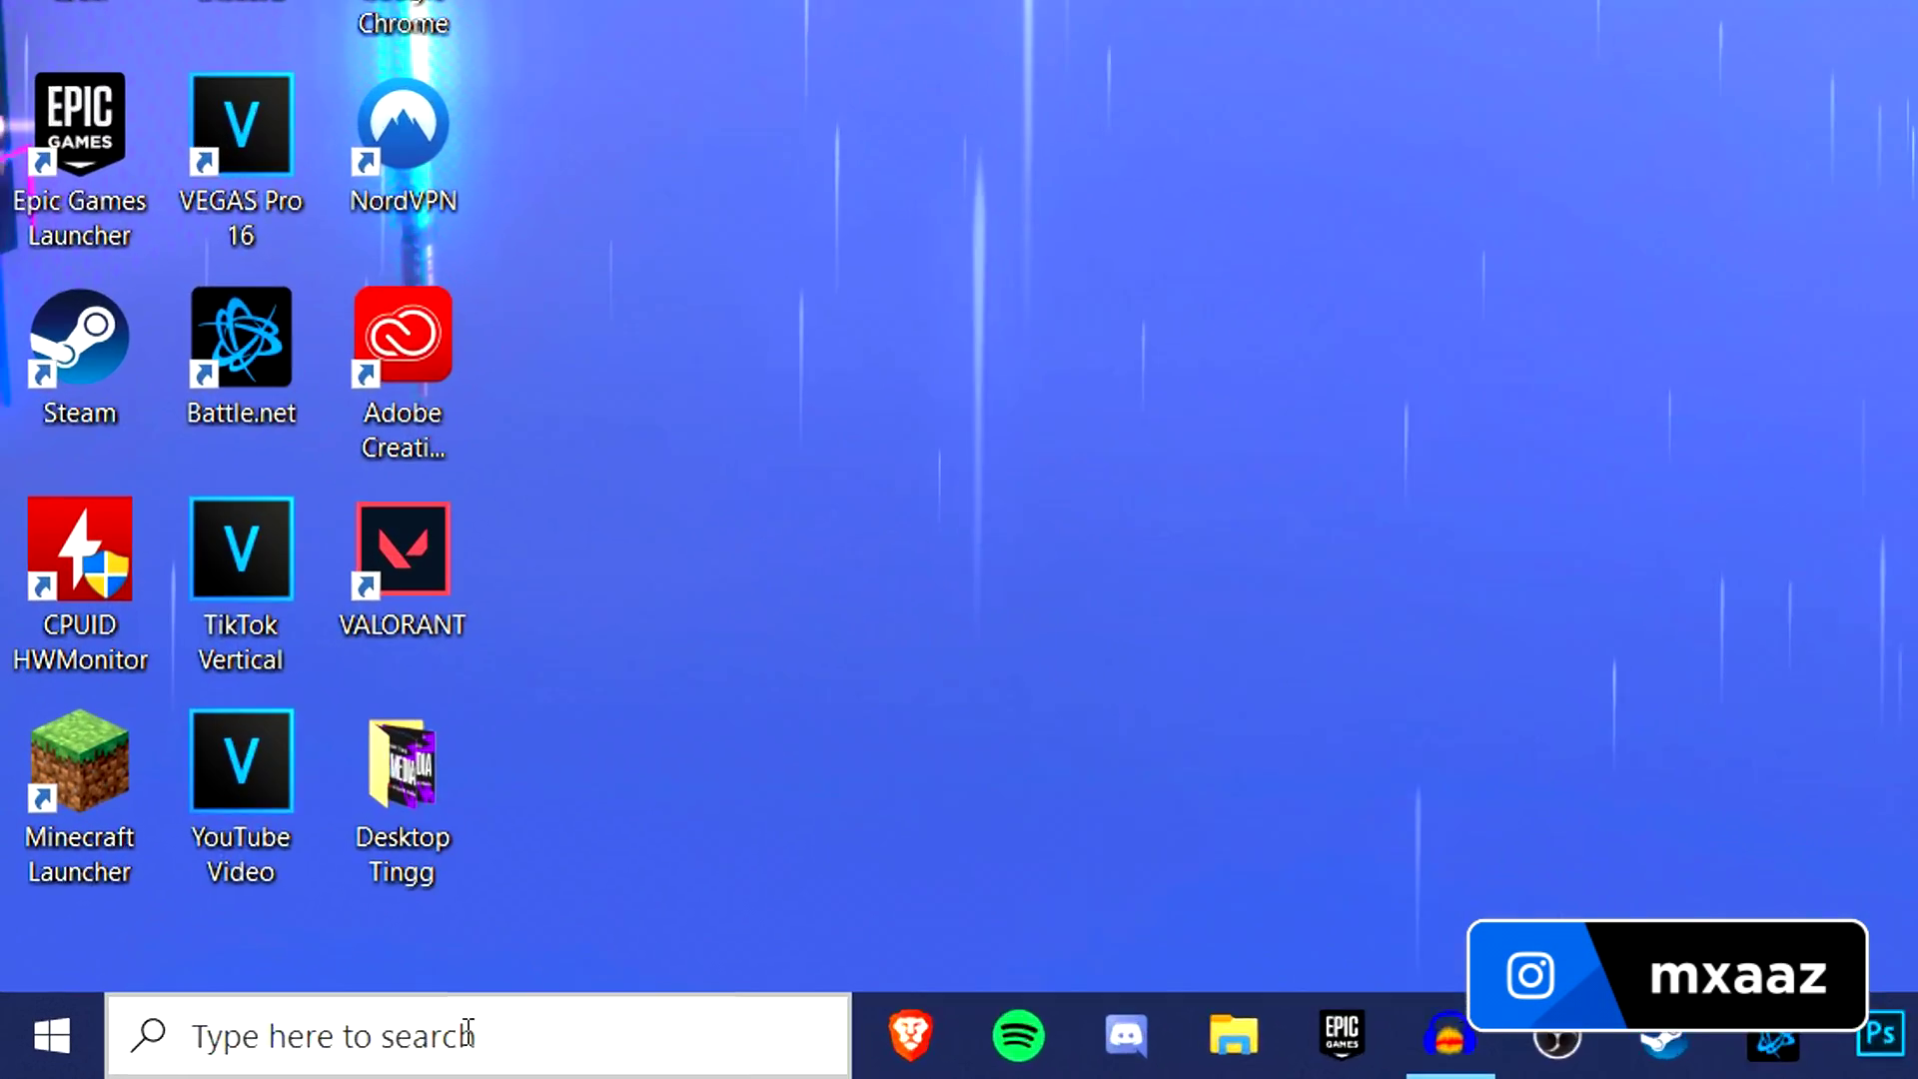
# Open the temporary files folder by running %temp% from the Run dialog
pyautogui.click(208, 1062)
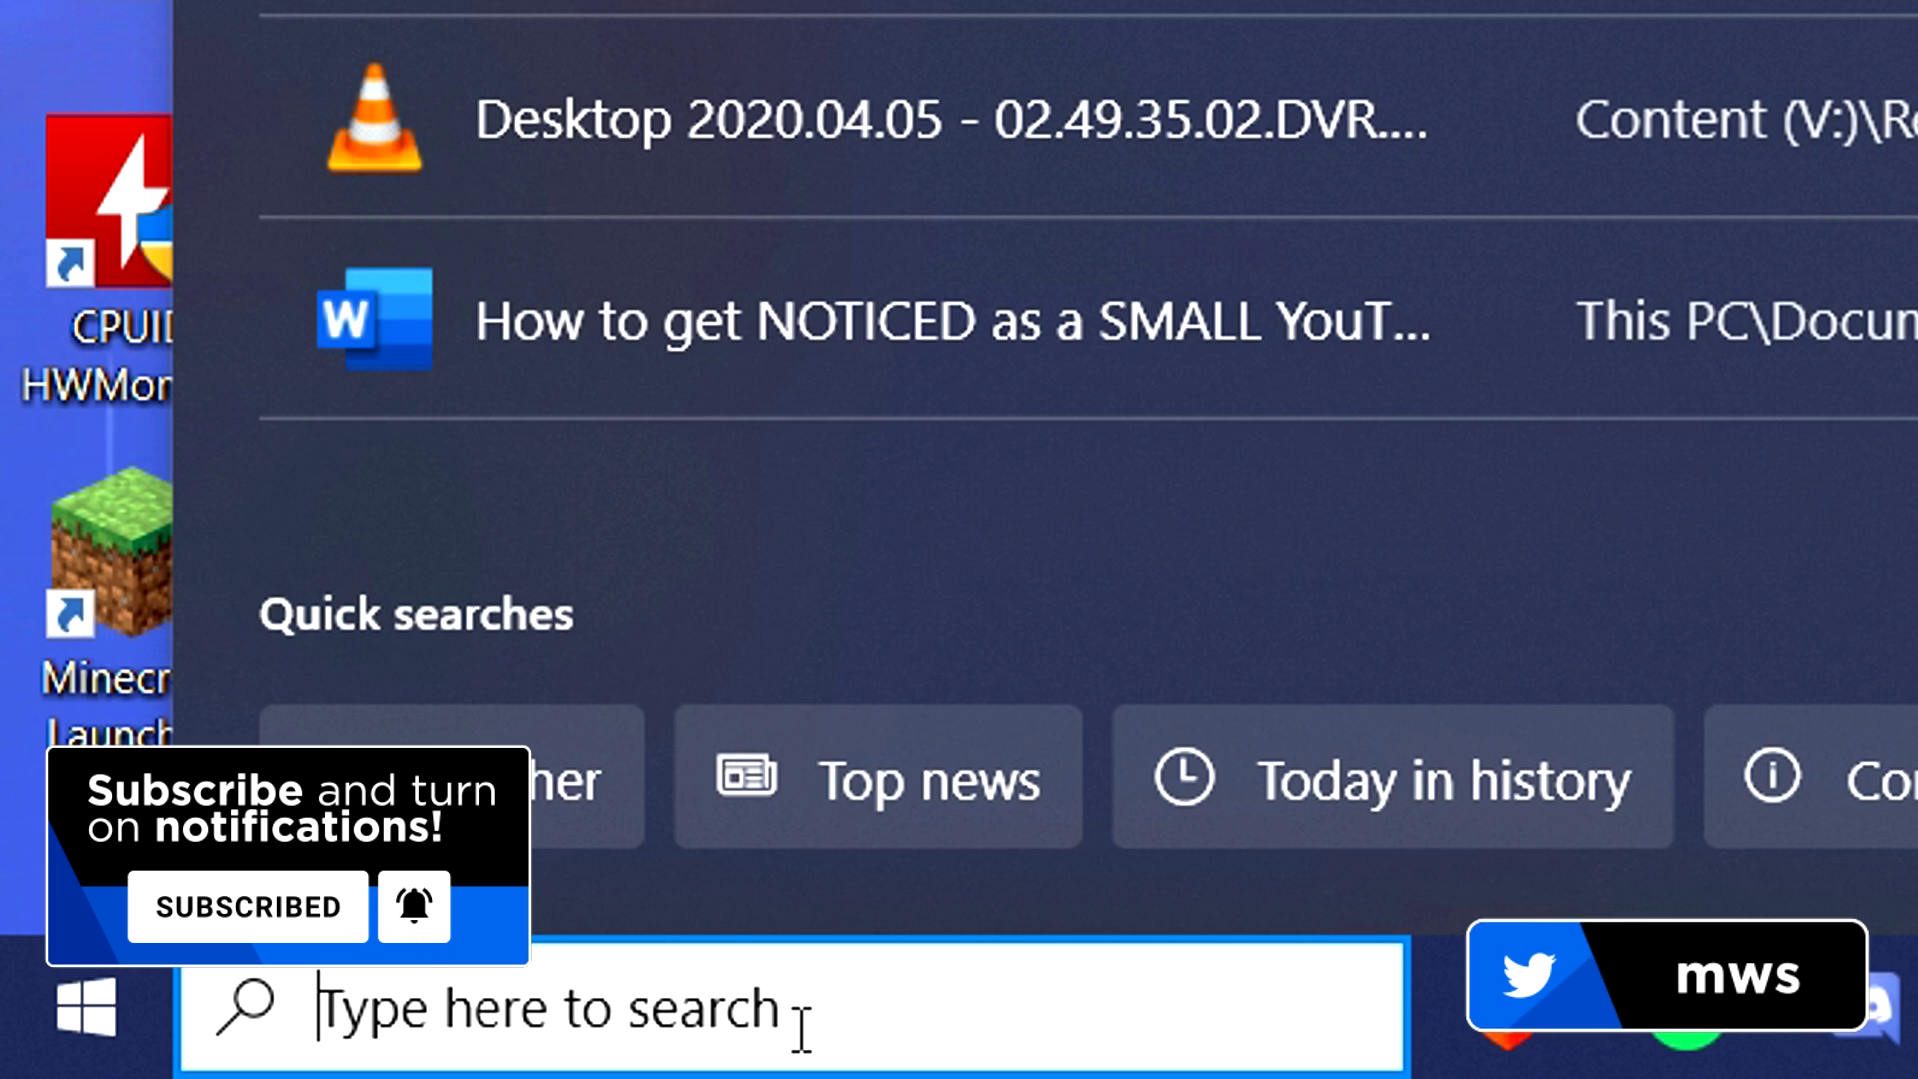
pyautogui.write('run')
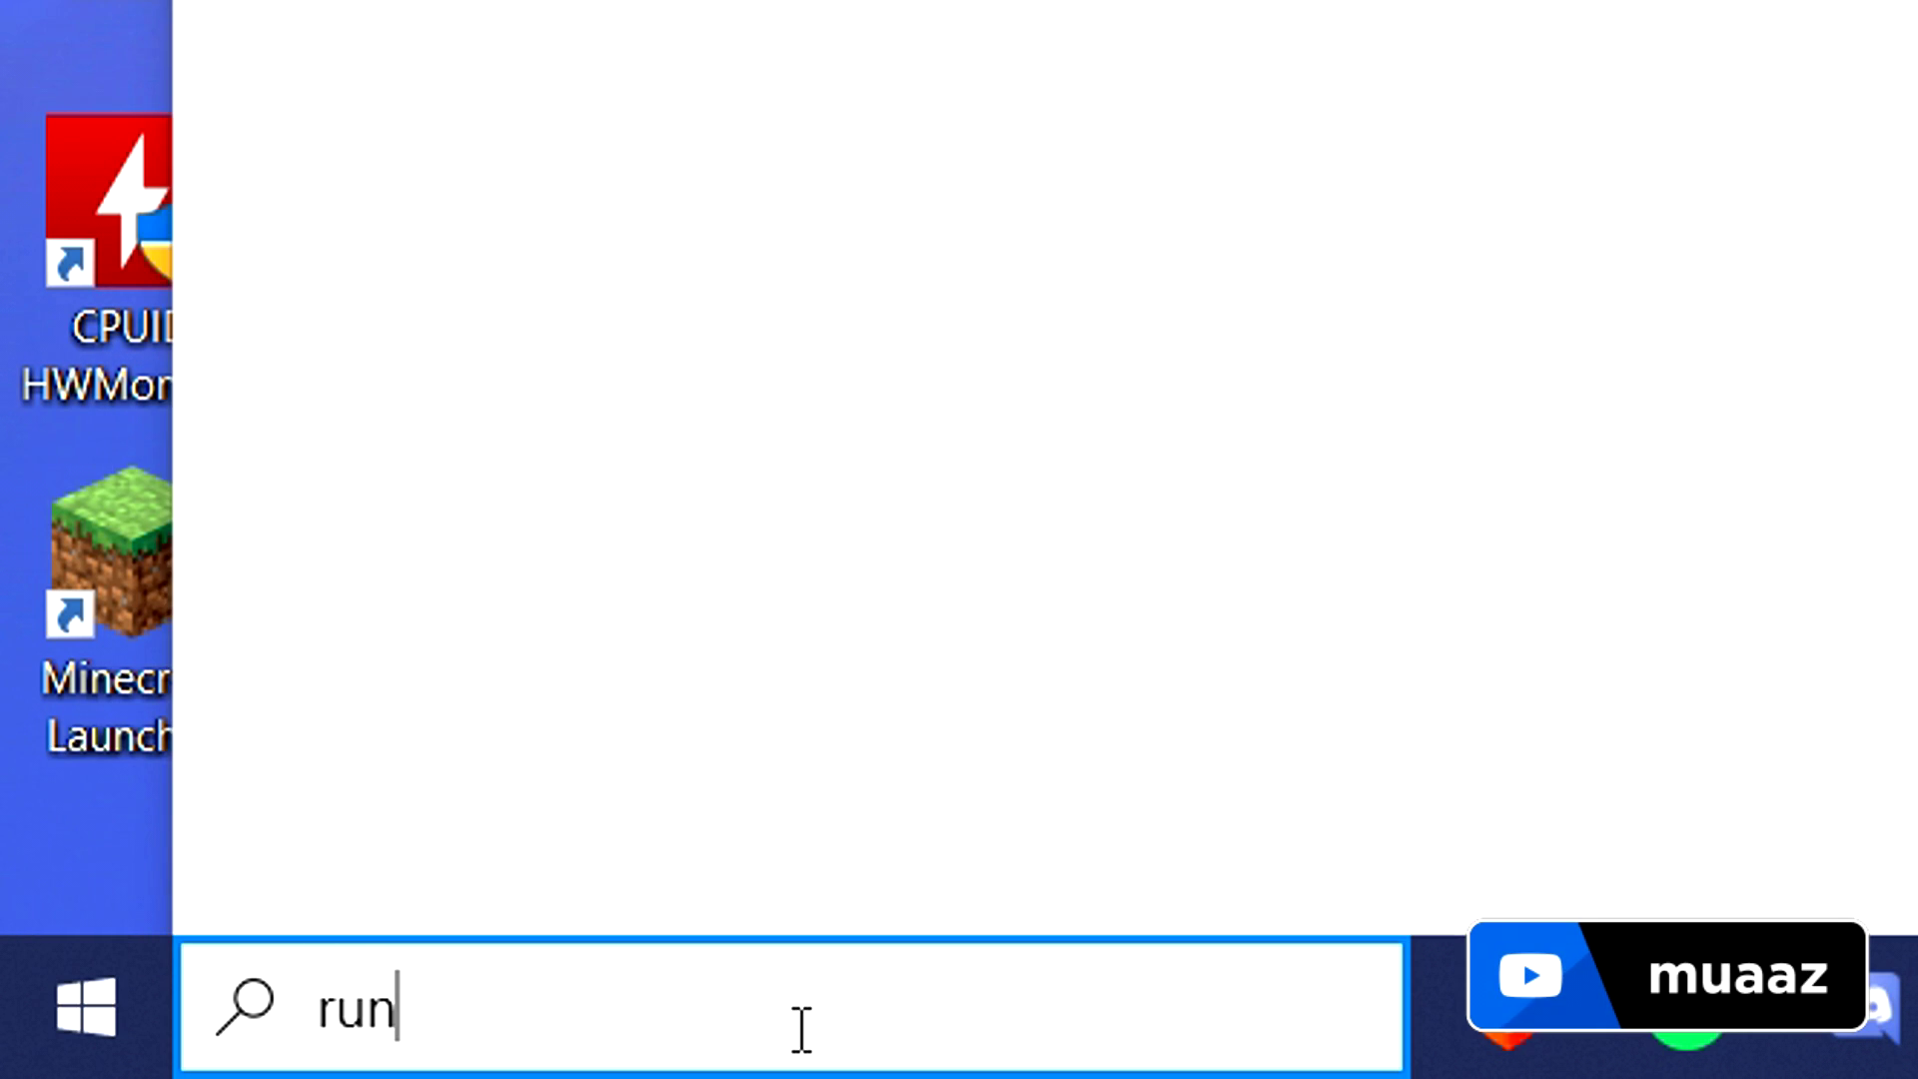
pyautogui.press('Return')
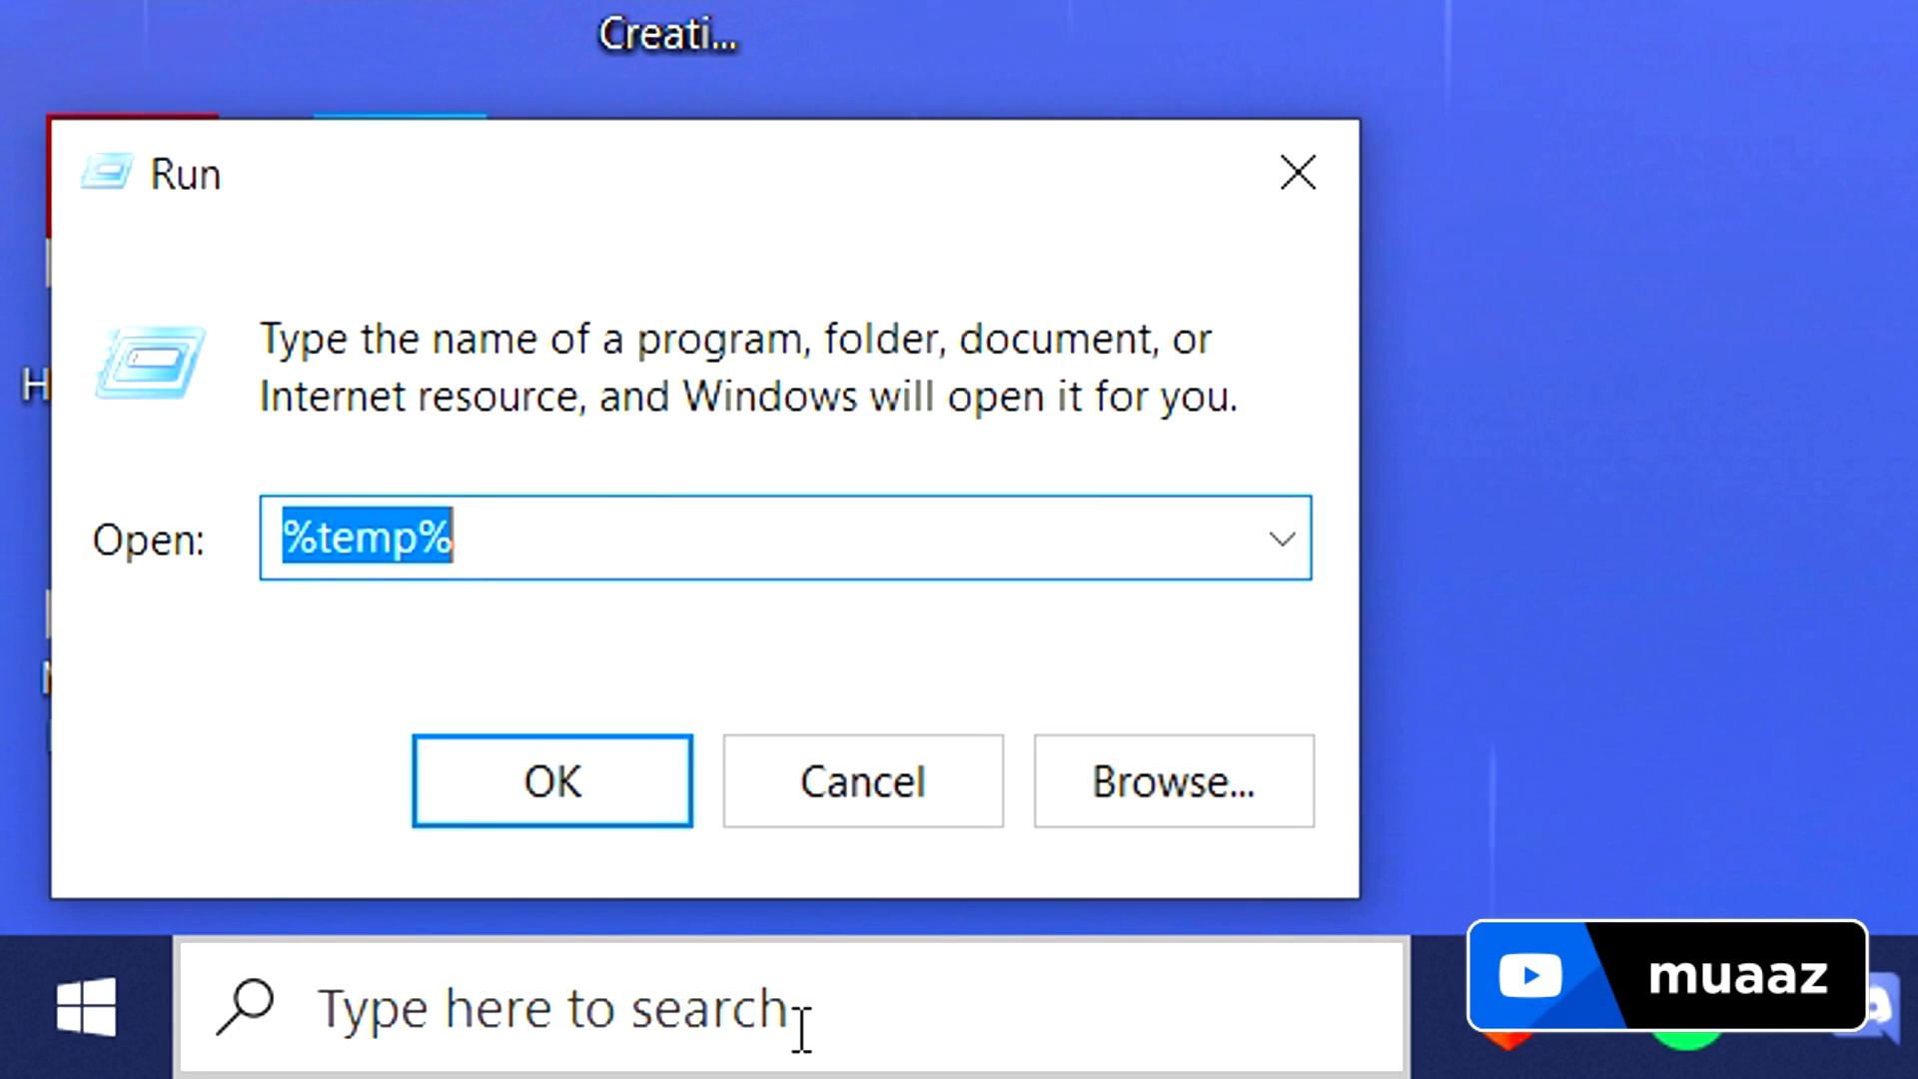
pyautogui.write('%')
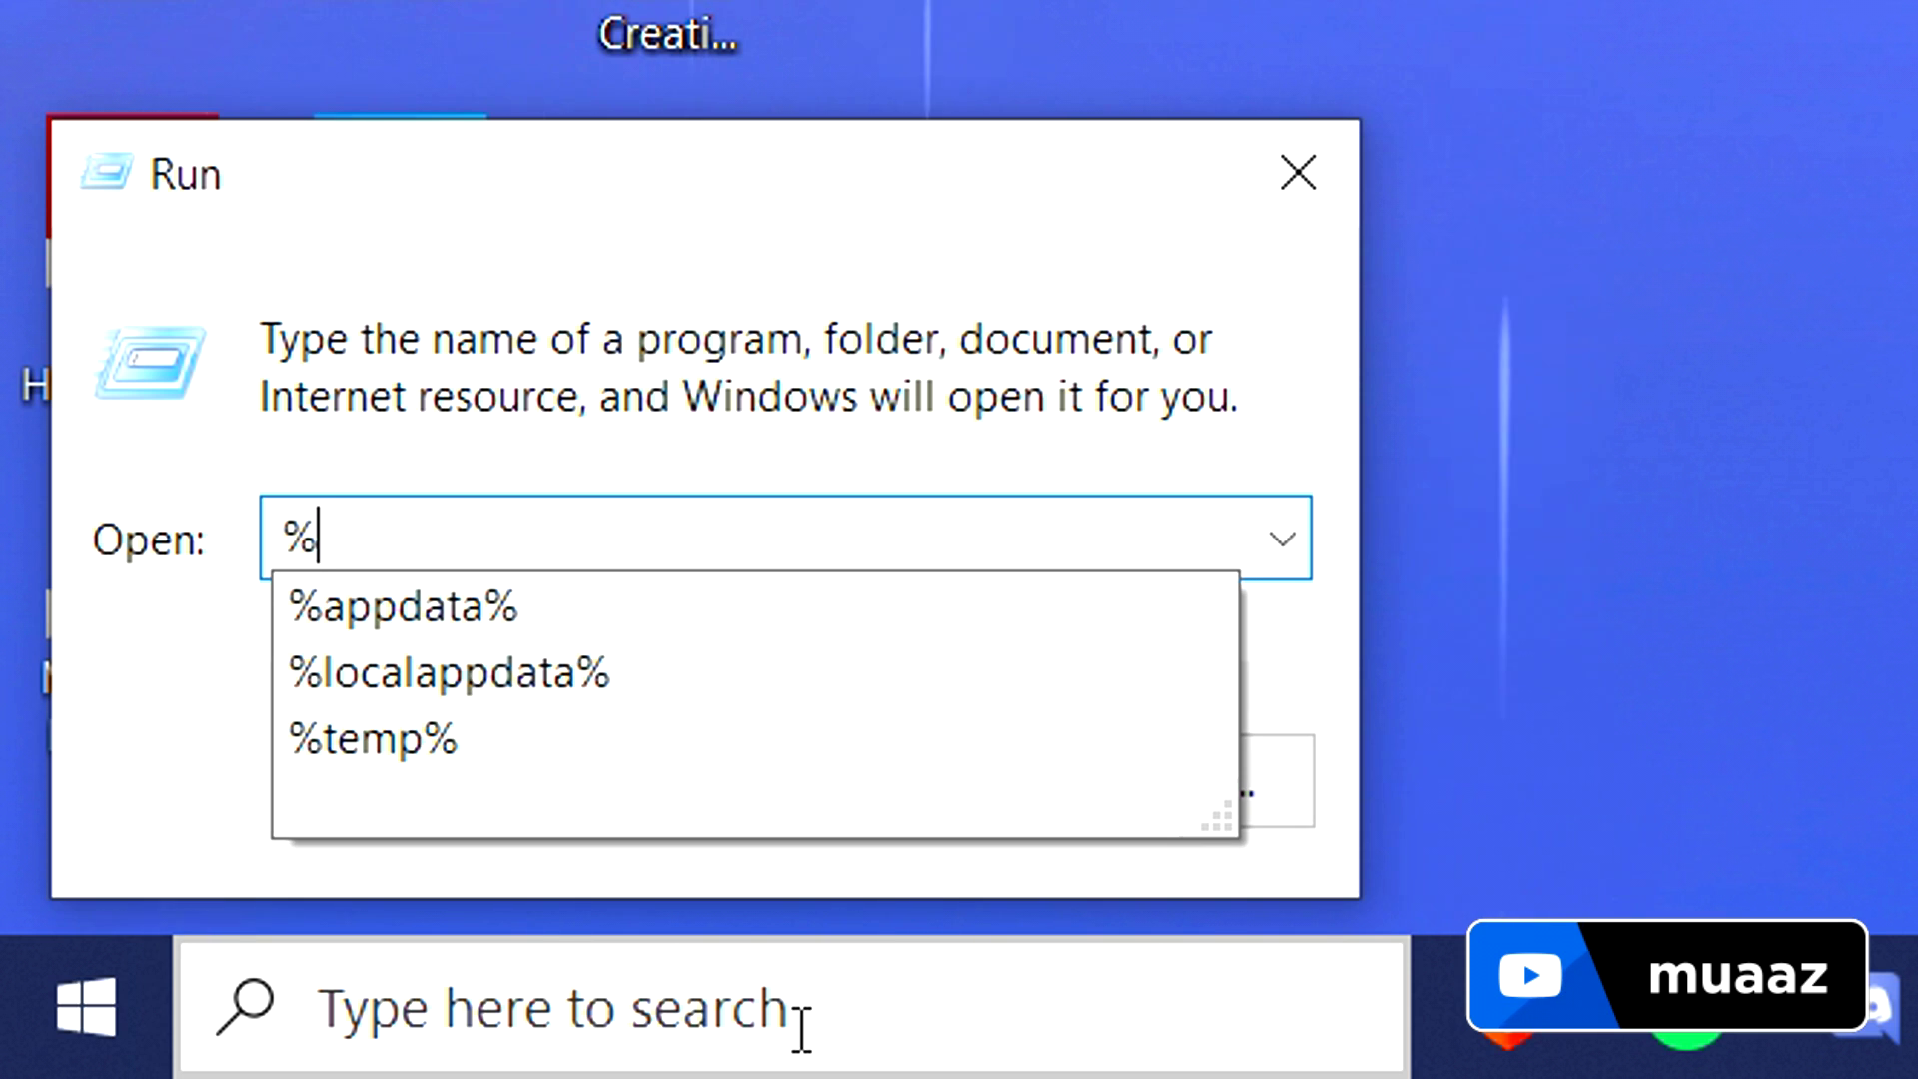
pyautogui.write('temp')
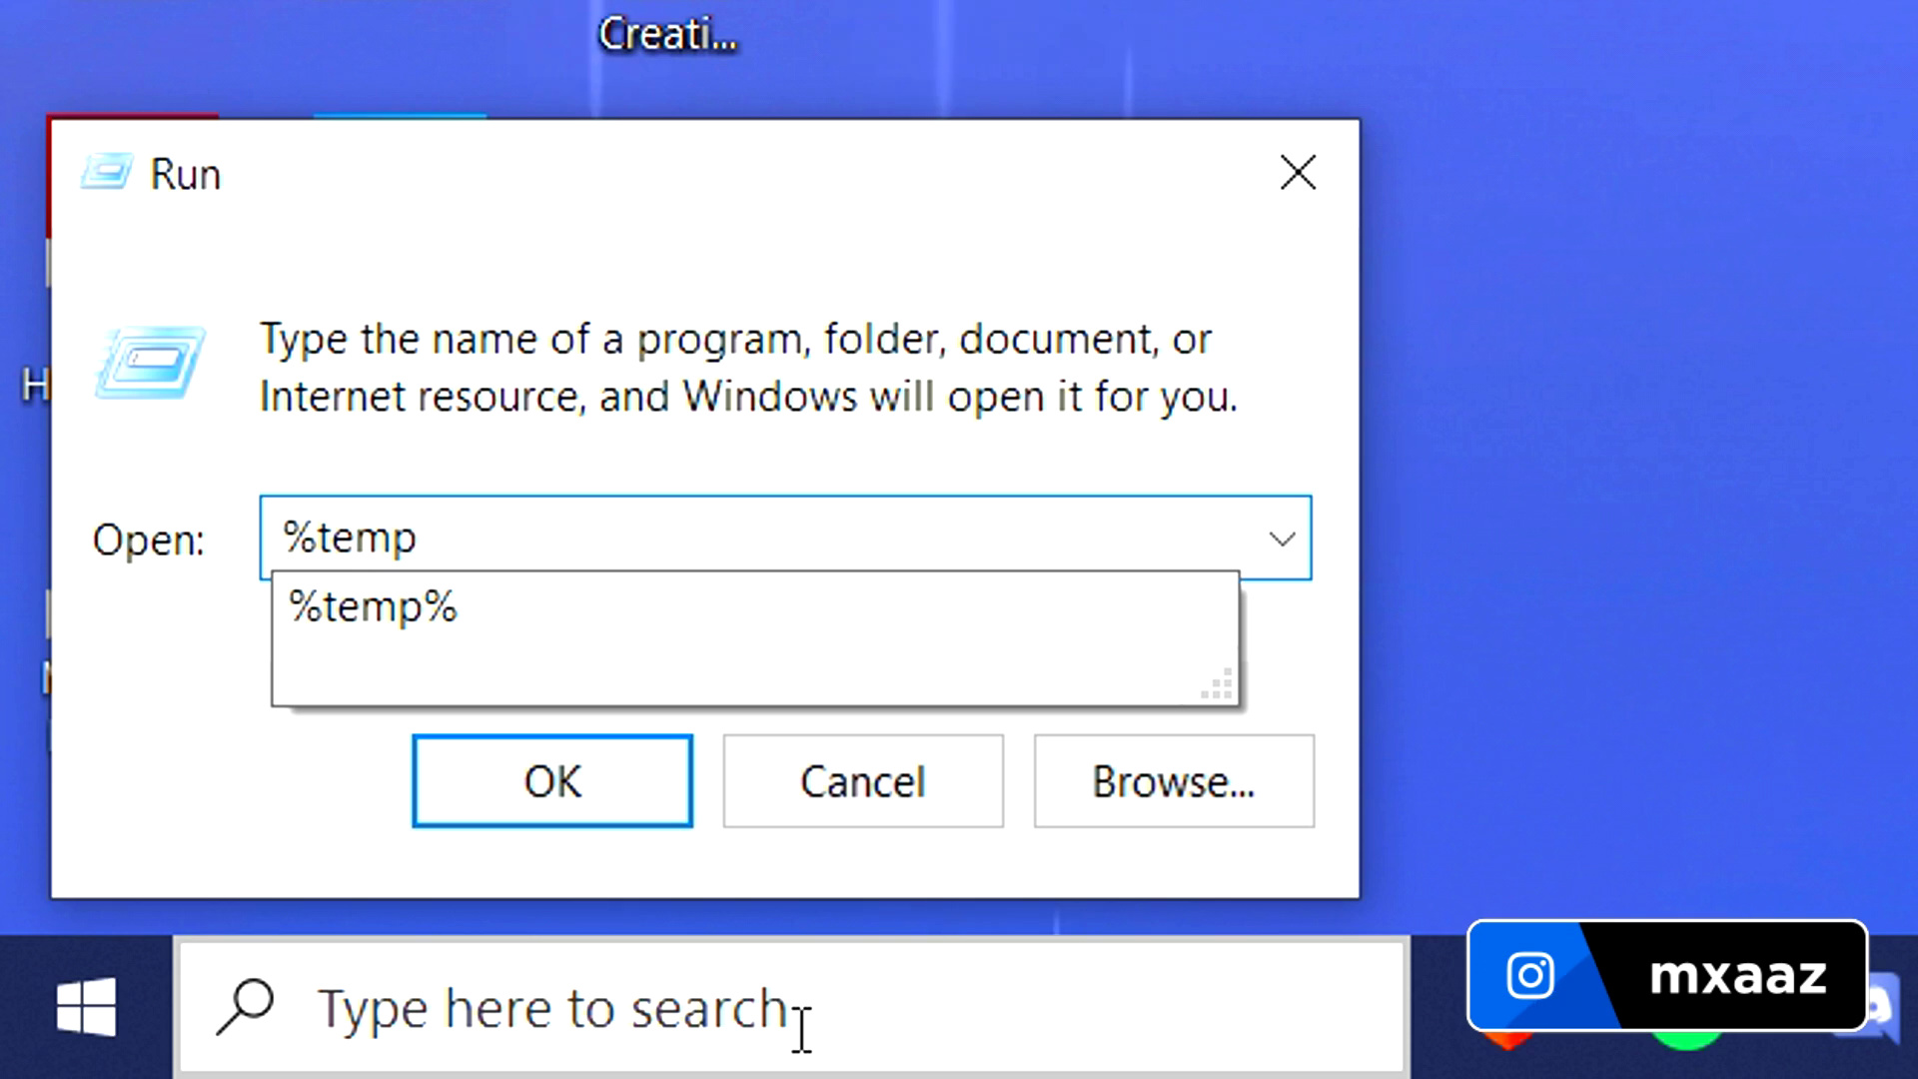
pyautogui.write('%')
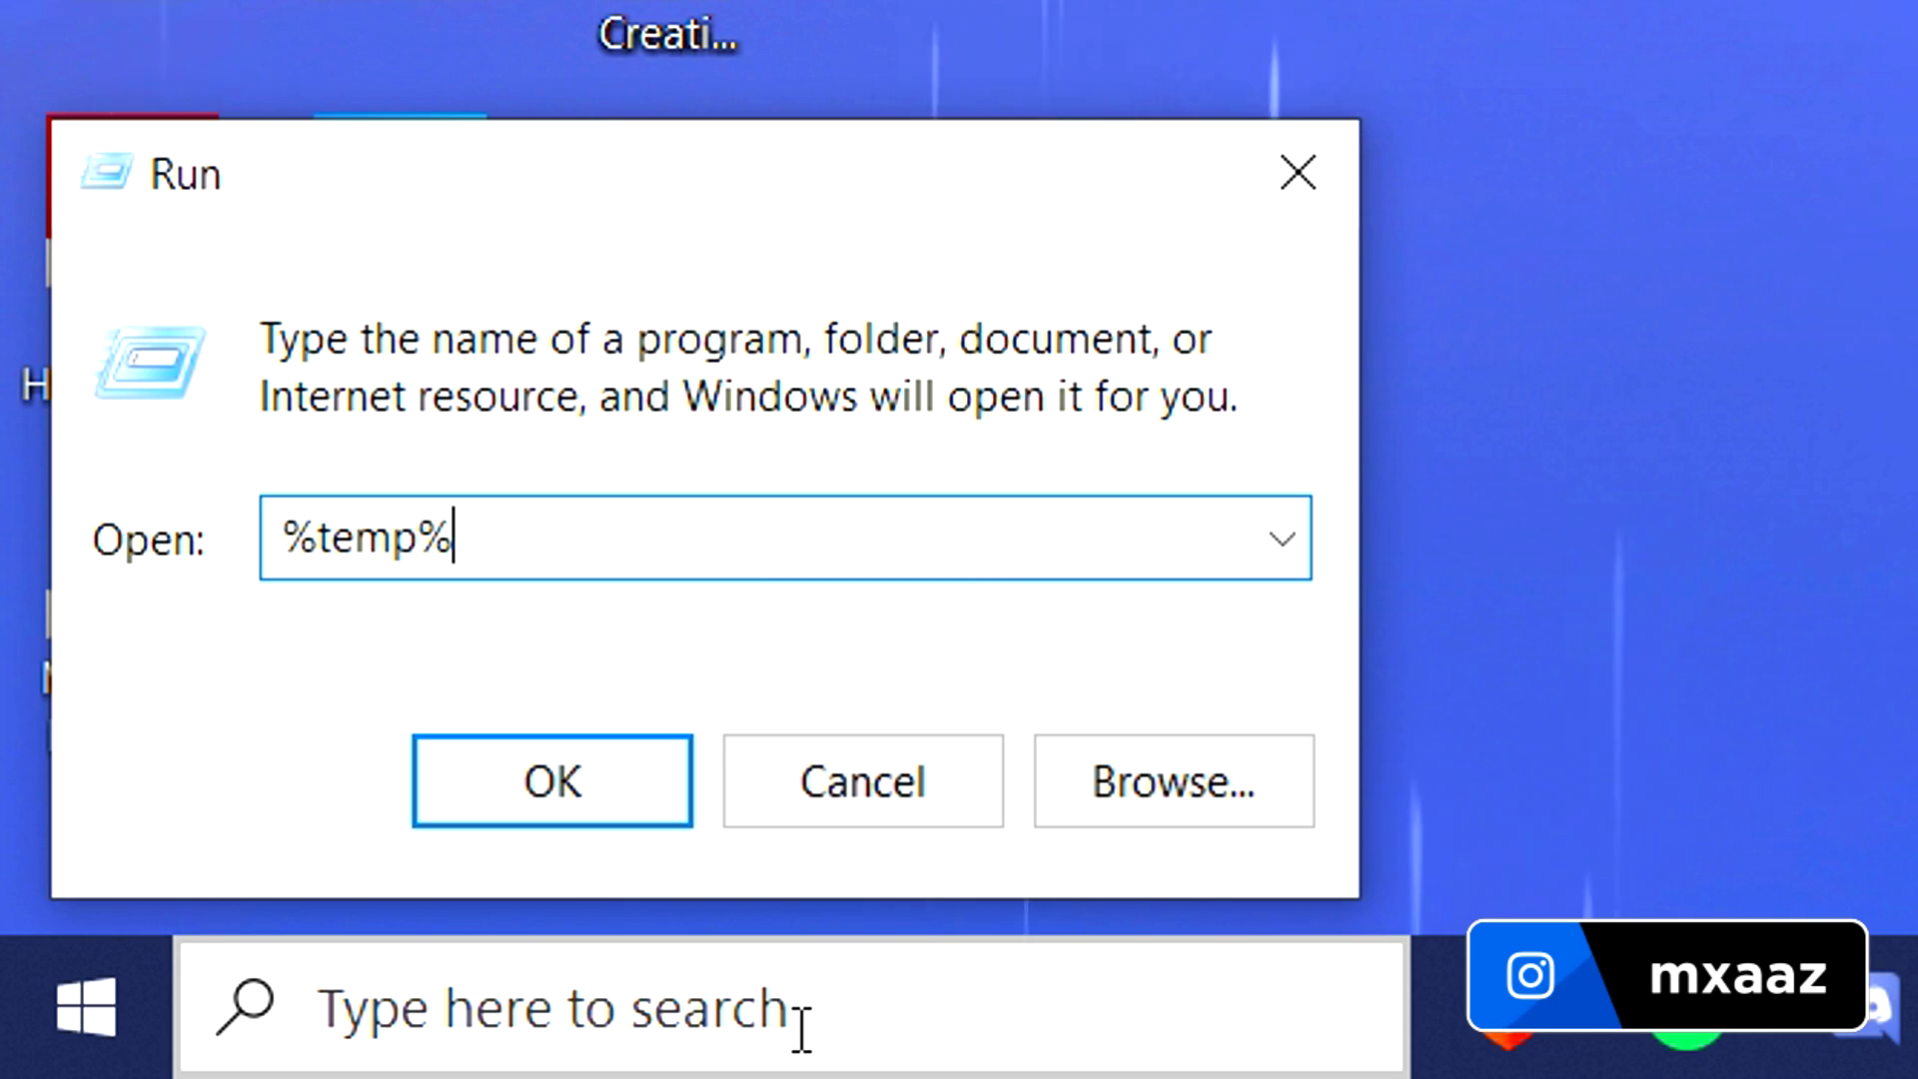
pyautogui.press('Return')
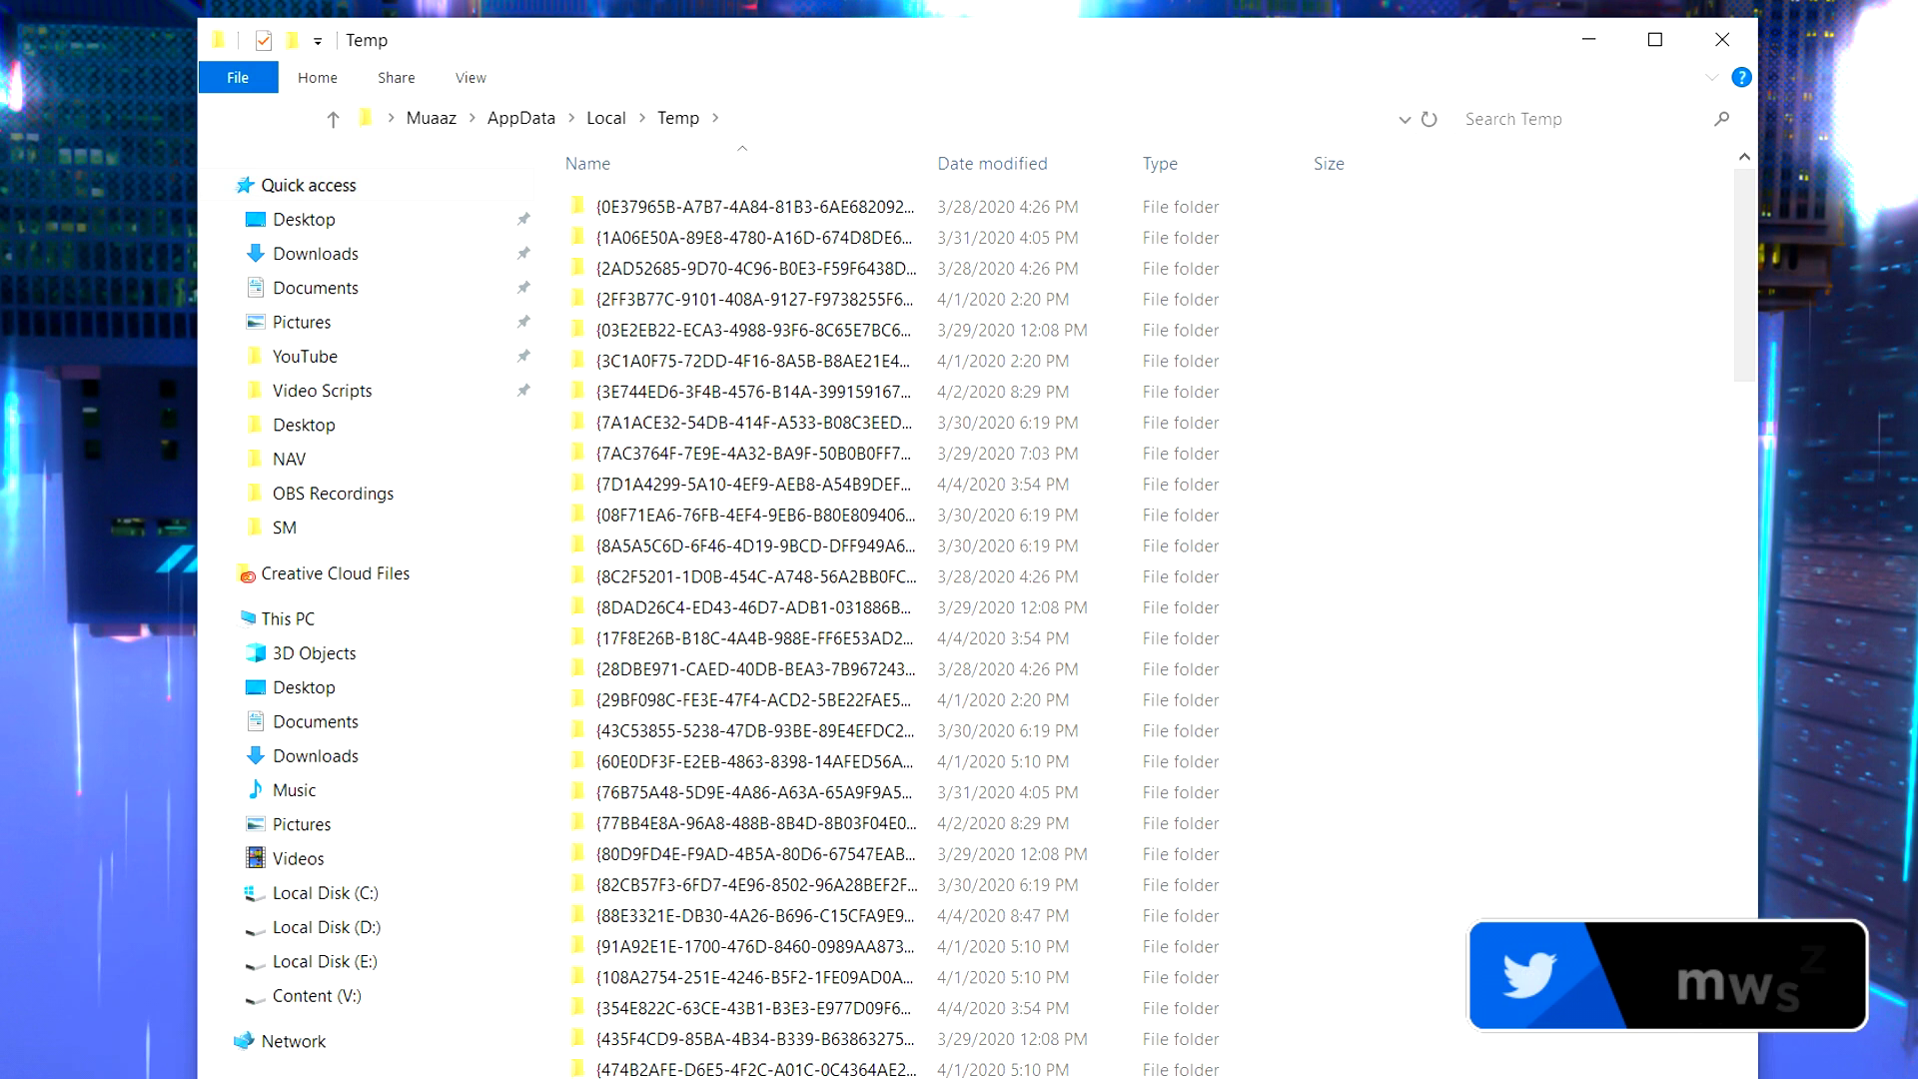
# Look through the folders and files stored in the Temp folder
pyautogui.scroll(-11, 964, 634)
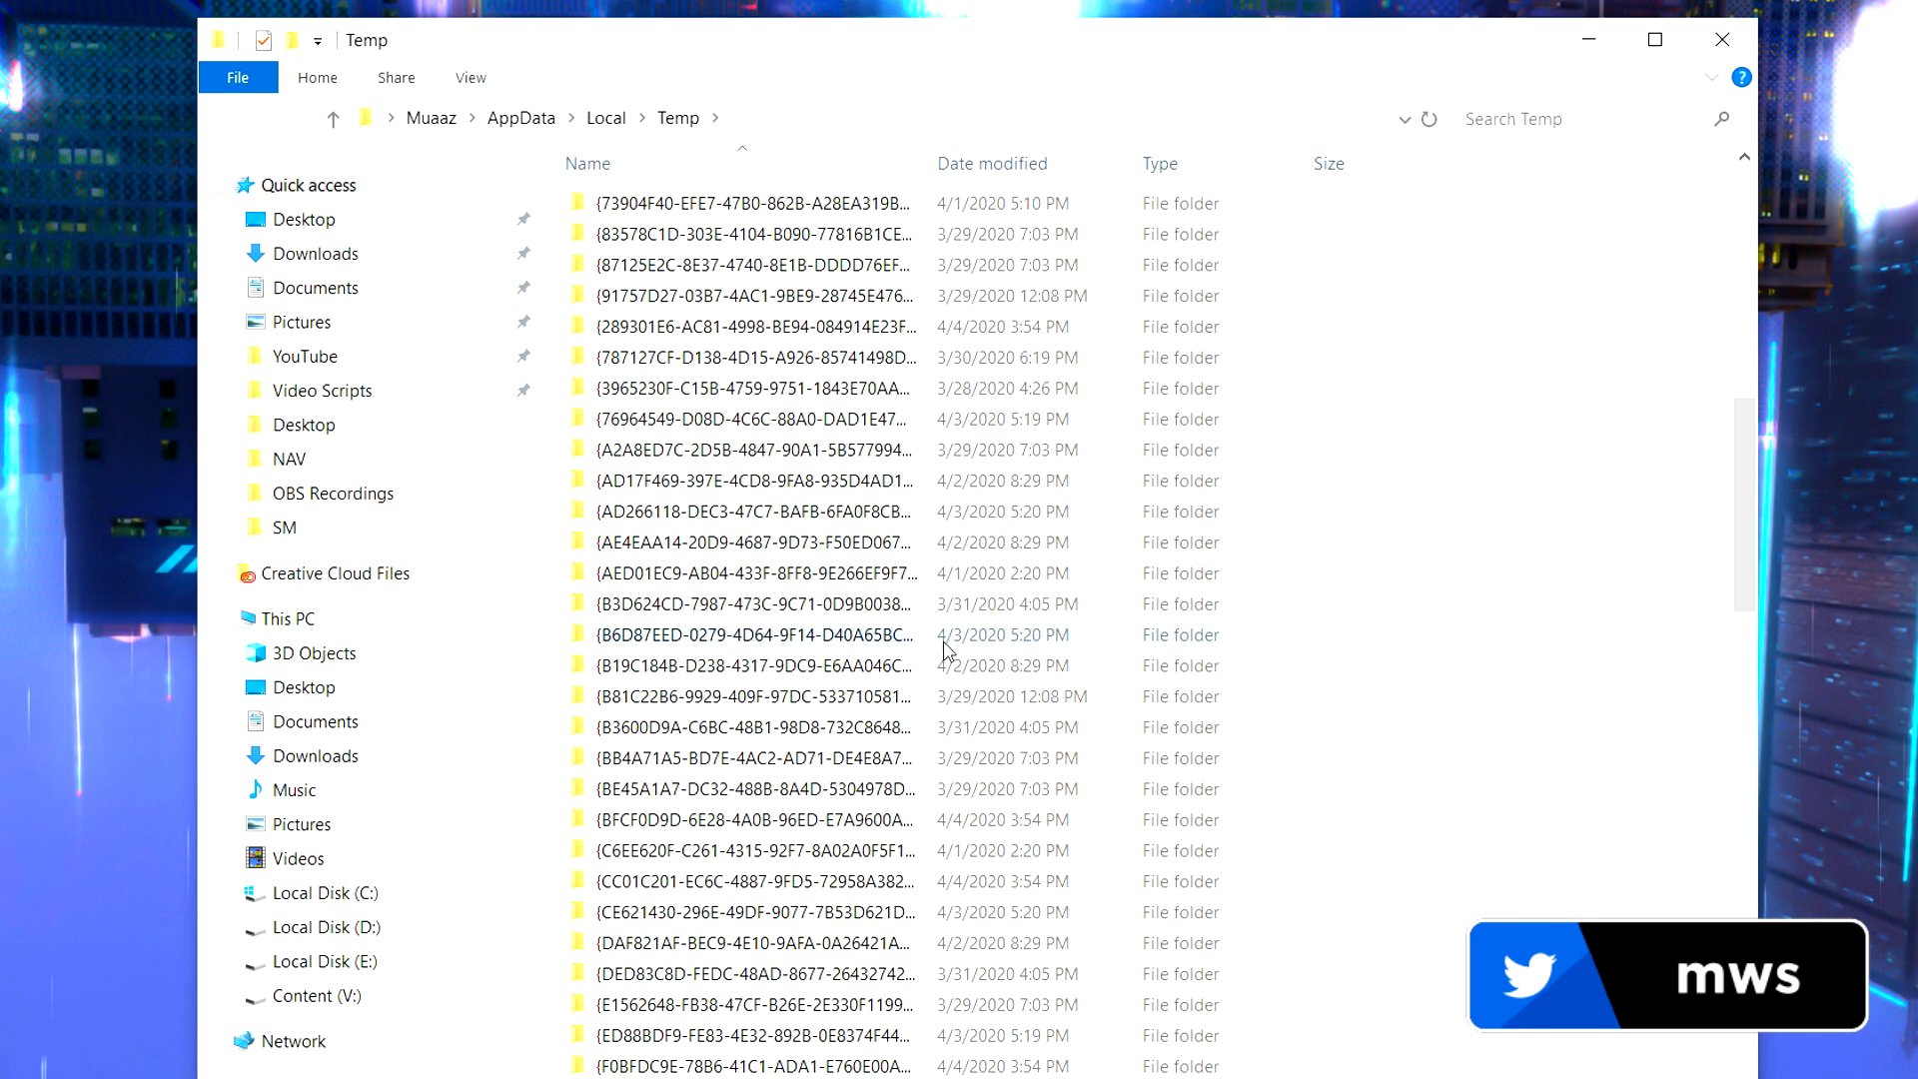
pyautogui.scroll(-4, 909, 669)
pyautogui.scroll(-5, 897, 679)
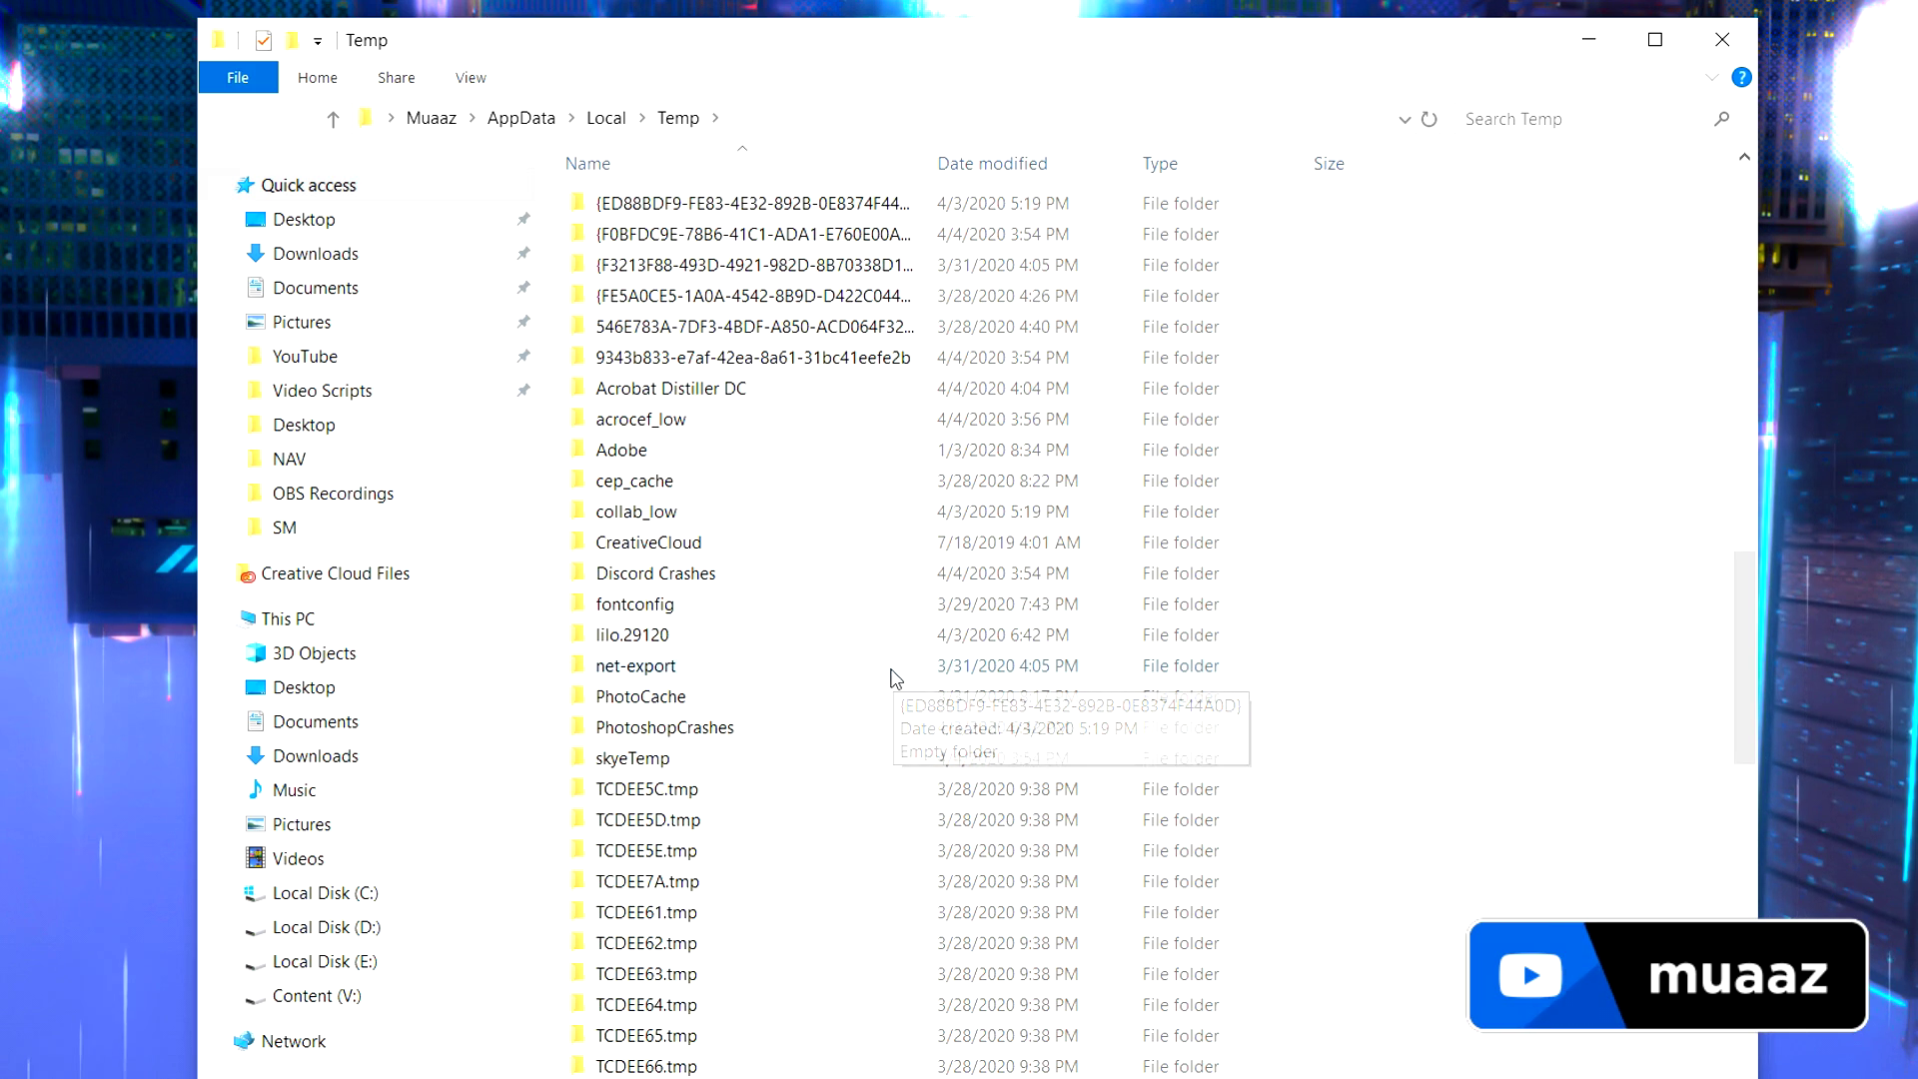
pyautogui.scroll(12, 895, 685)
pyautogui.scroll(5, 878, 704)
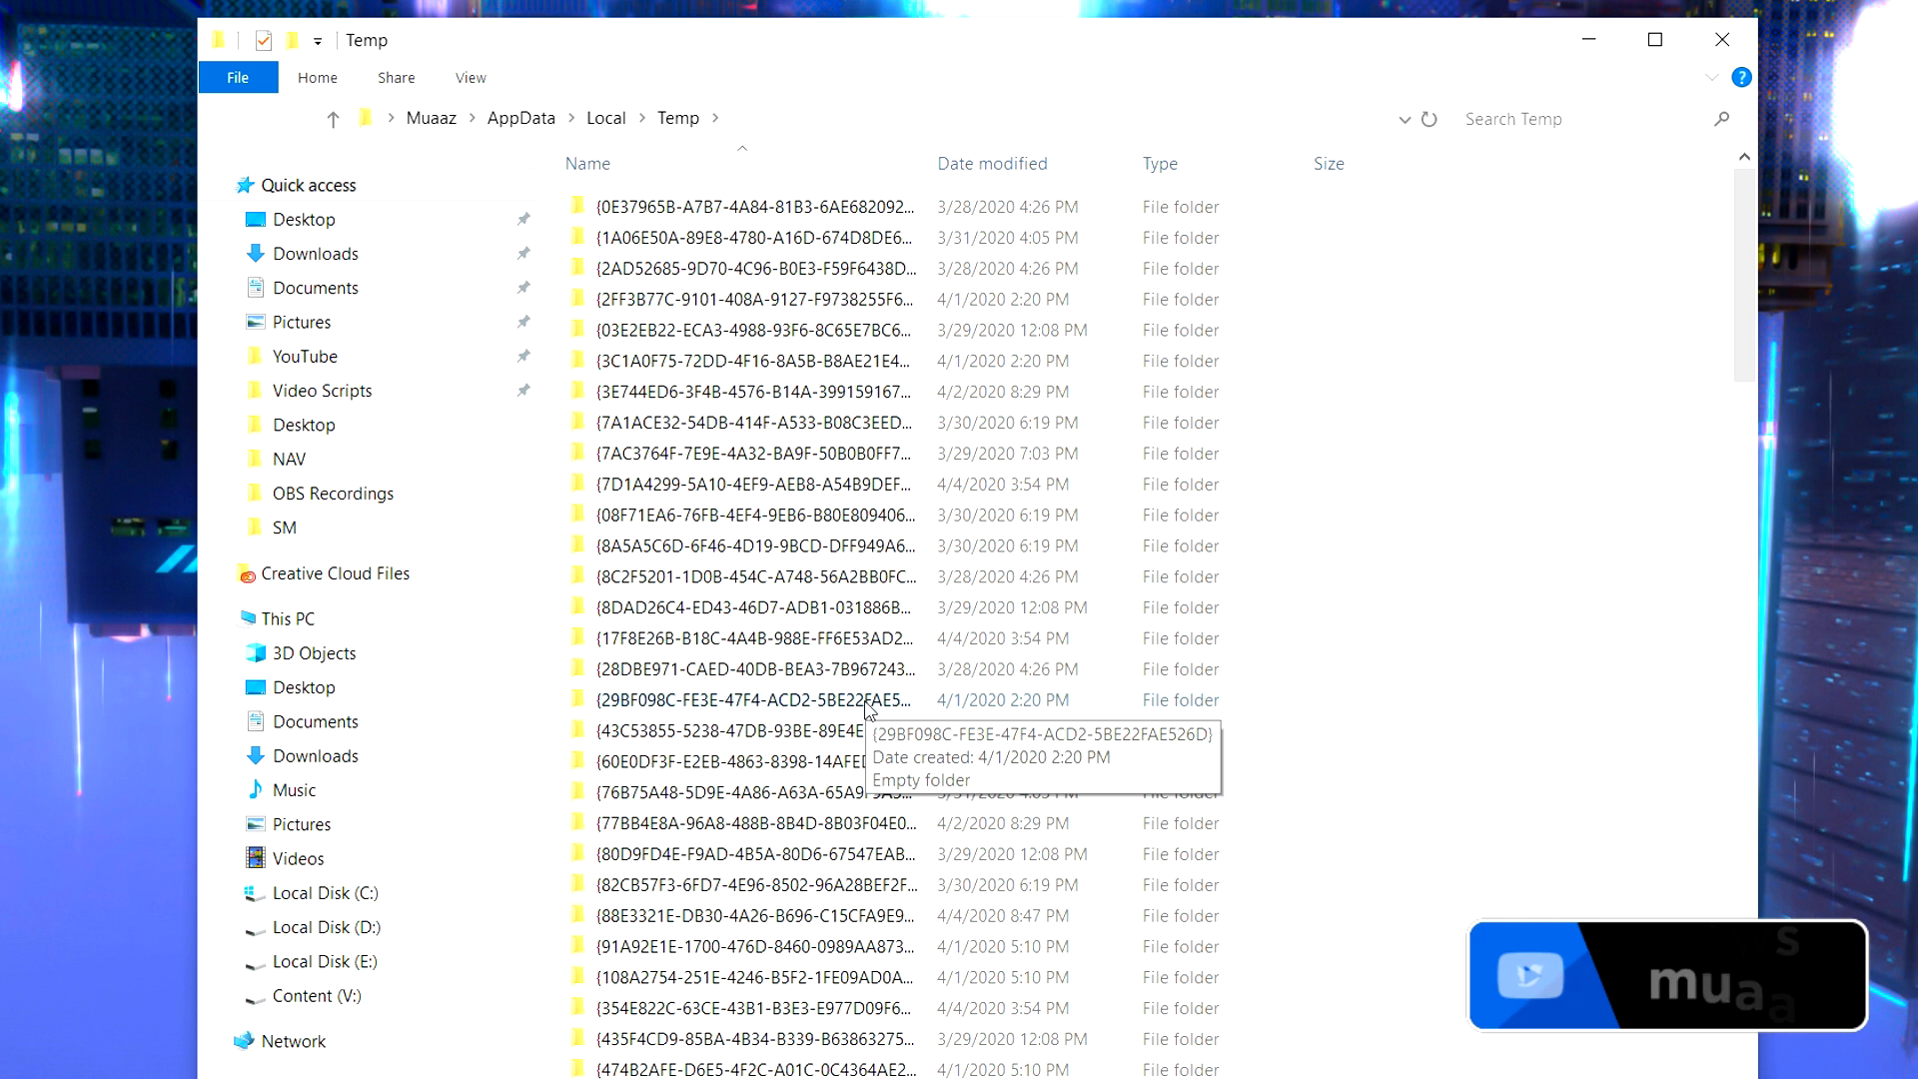
pyautogui.scroll(-10, 868, 709)
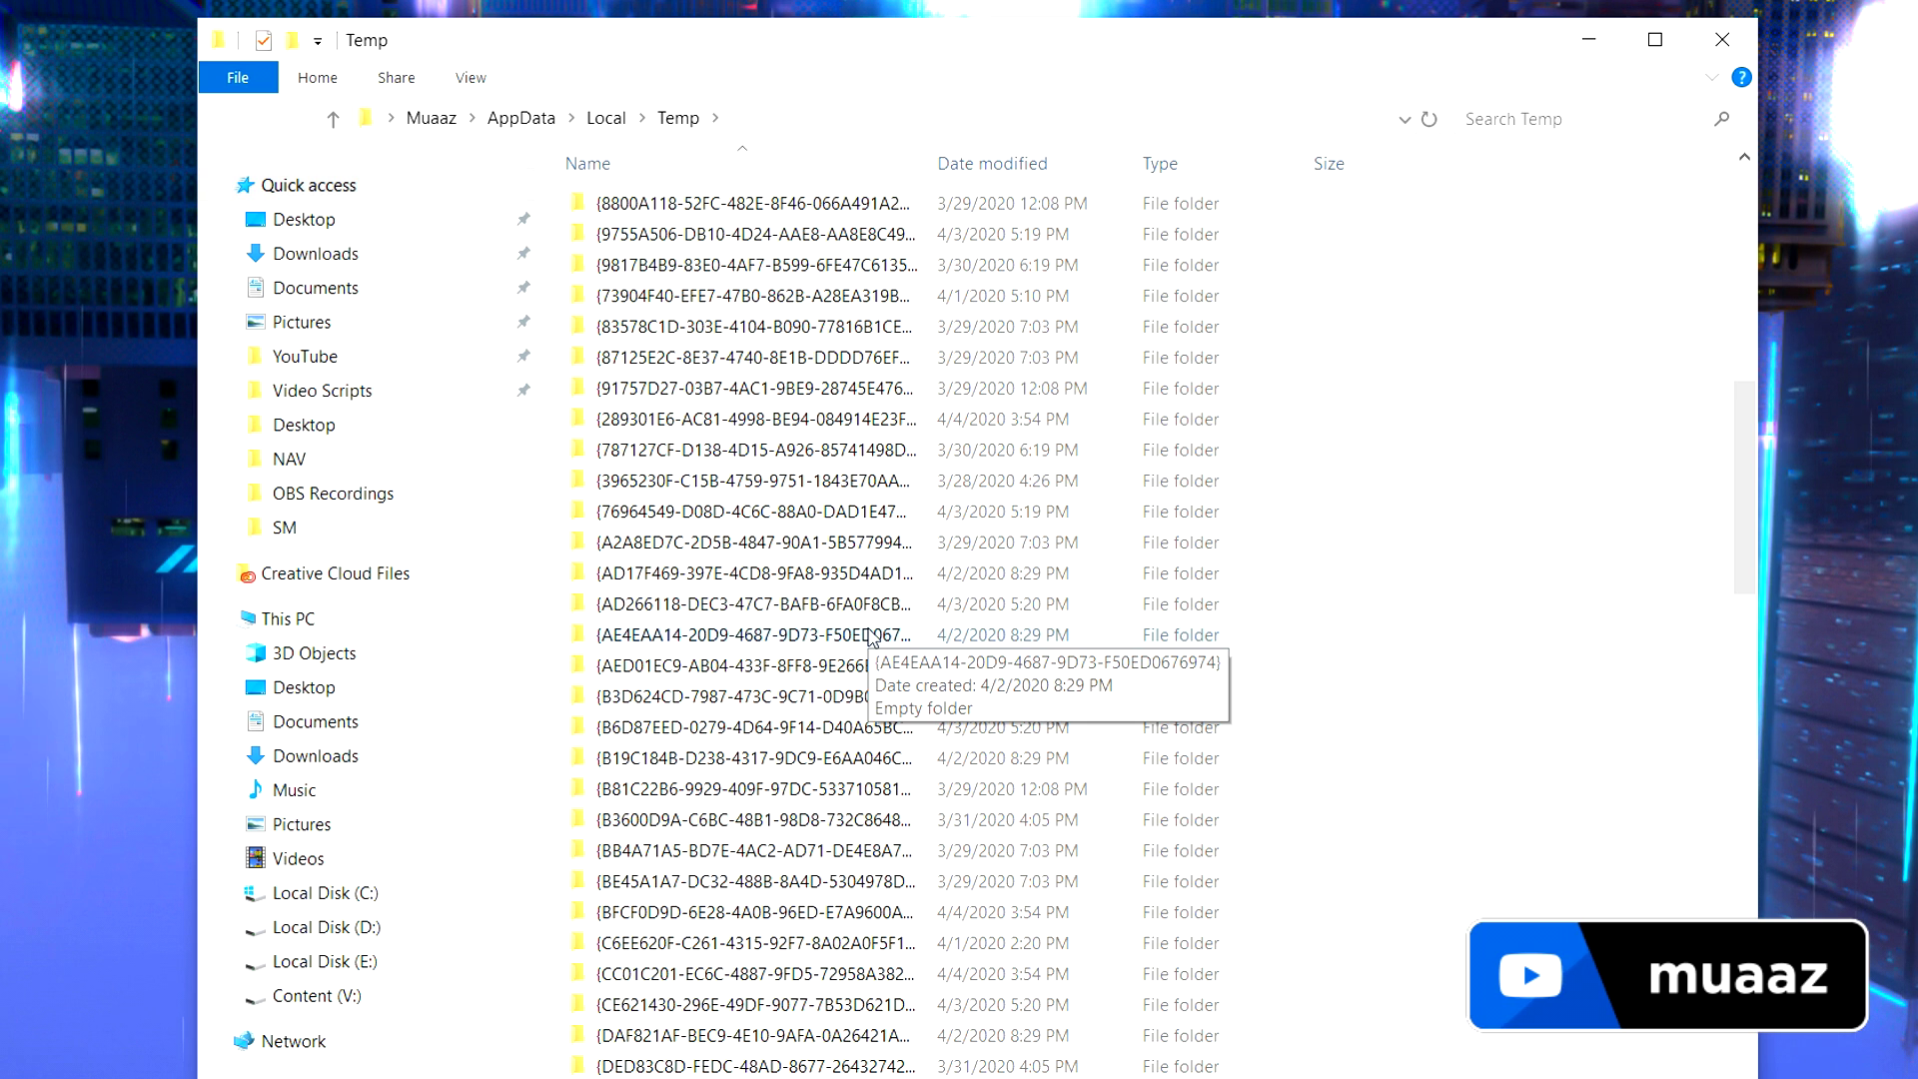
pyautogui.scroll(10, 1039, 884)
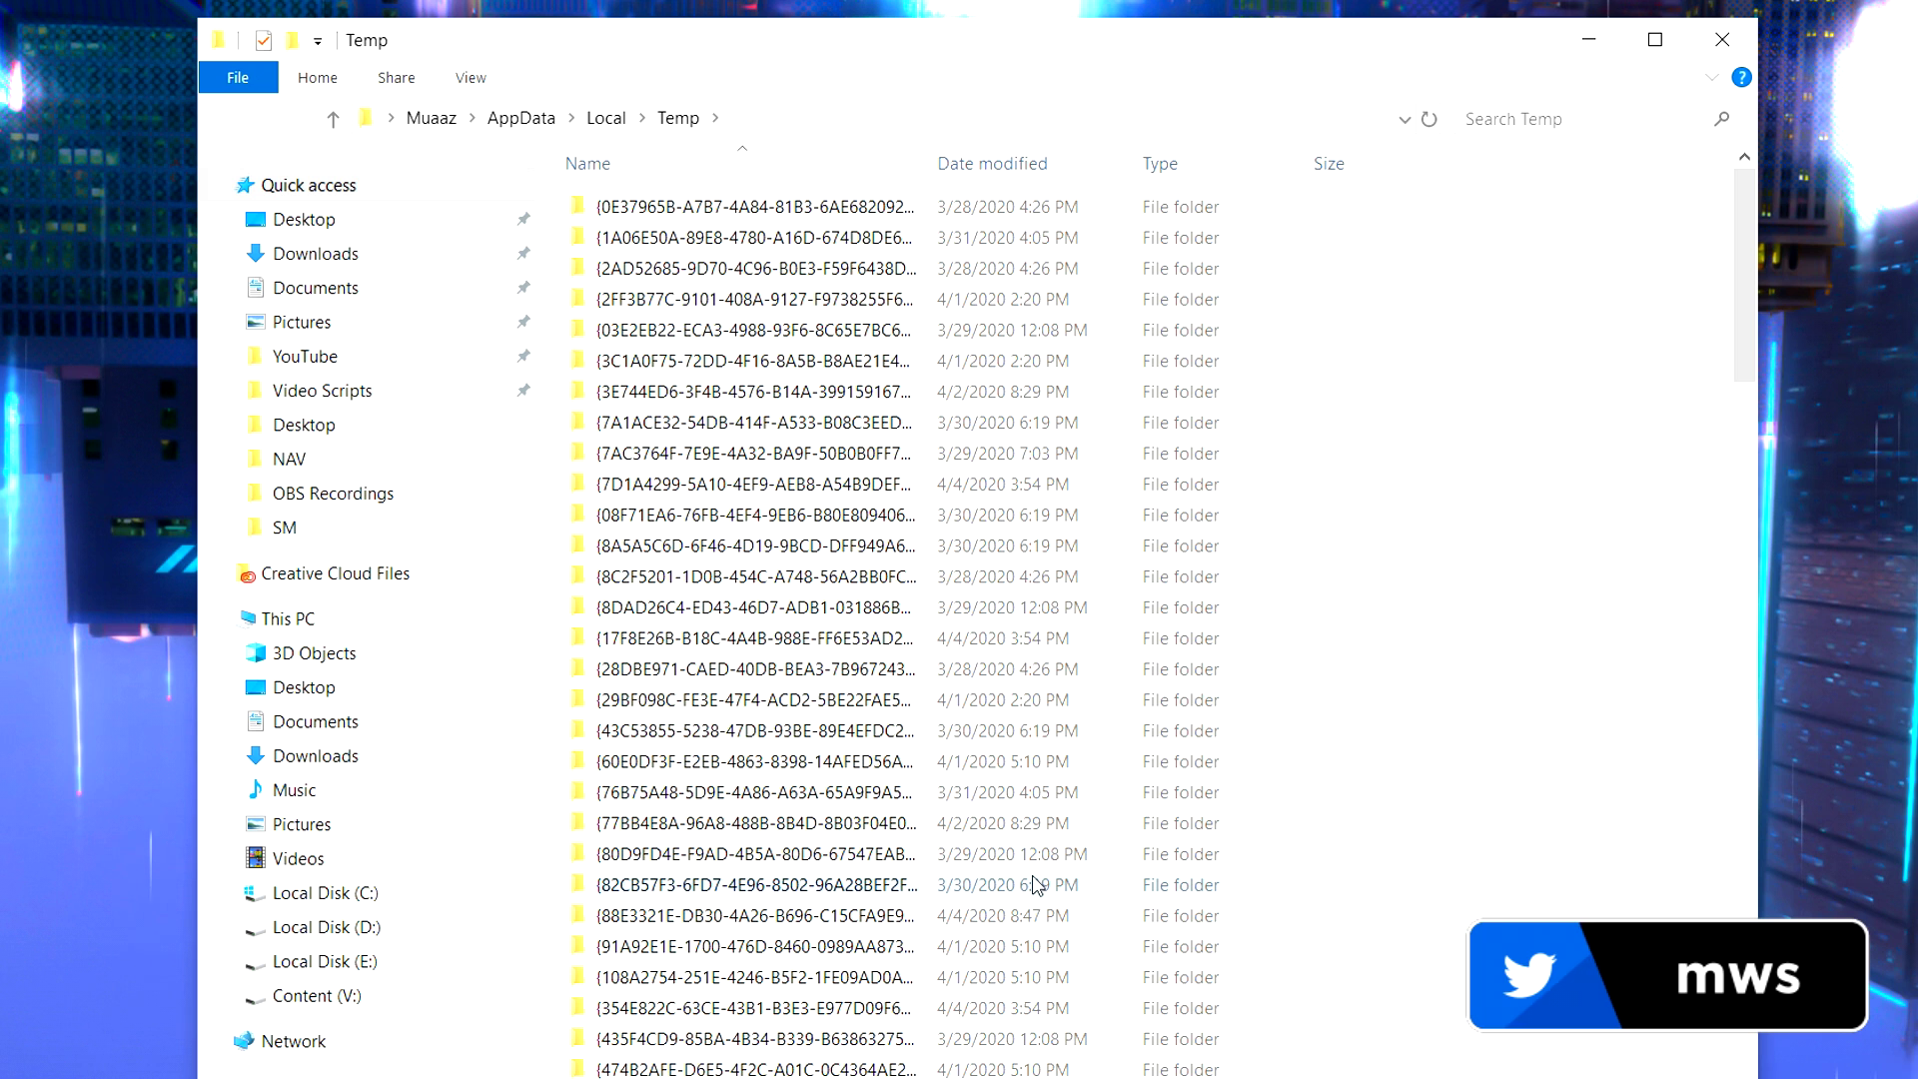
pyautogui.scroll(-2, 1036, 884)
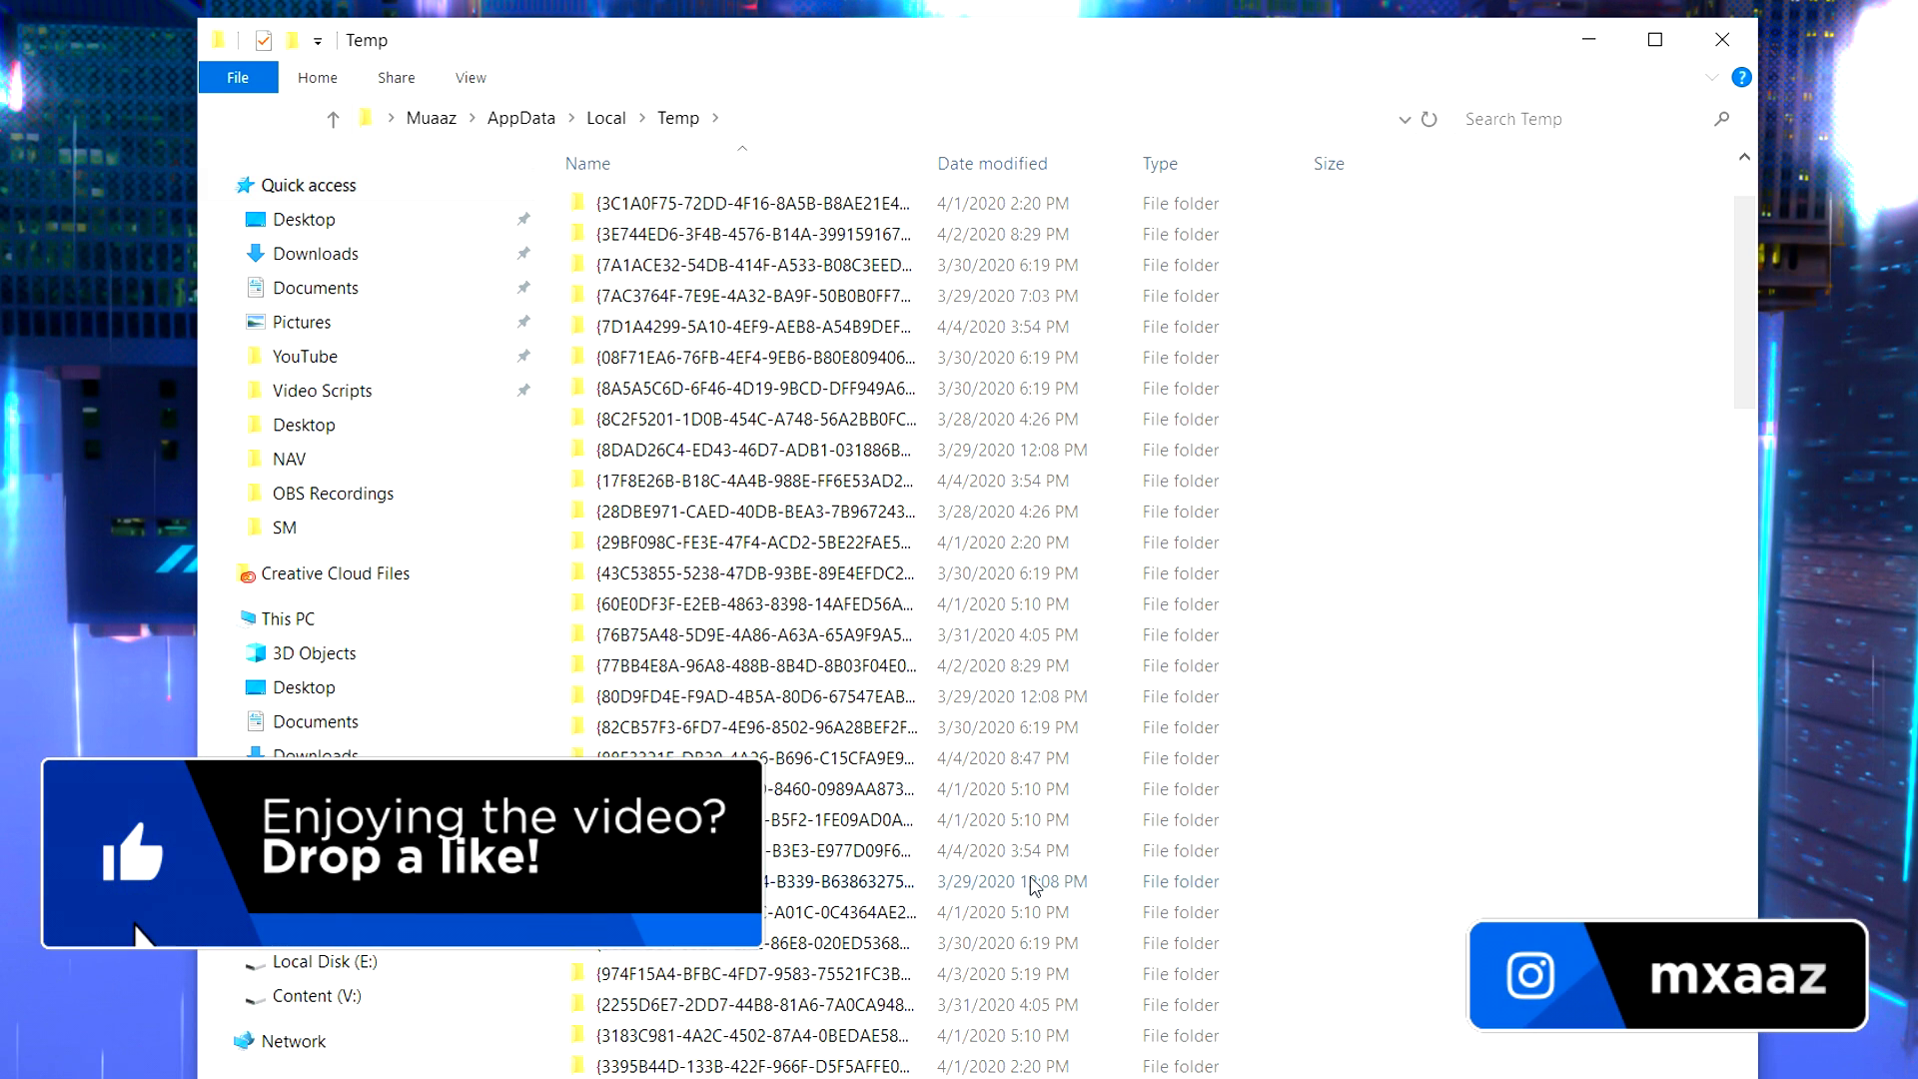
pyautogui.scroll(-7, 1049, 869)
pyautogui.scroll(-15, 1074, 851)
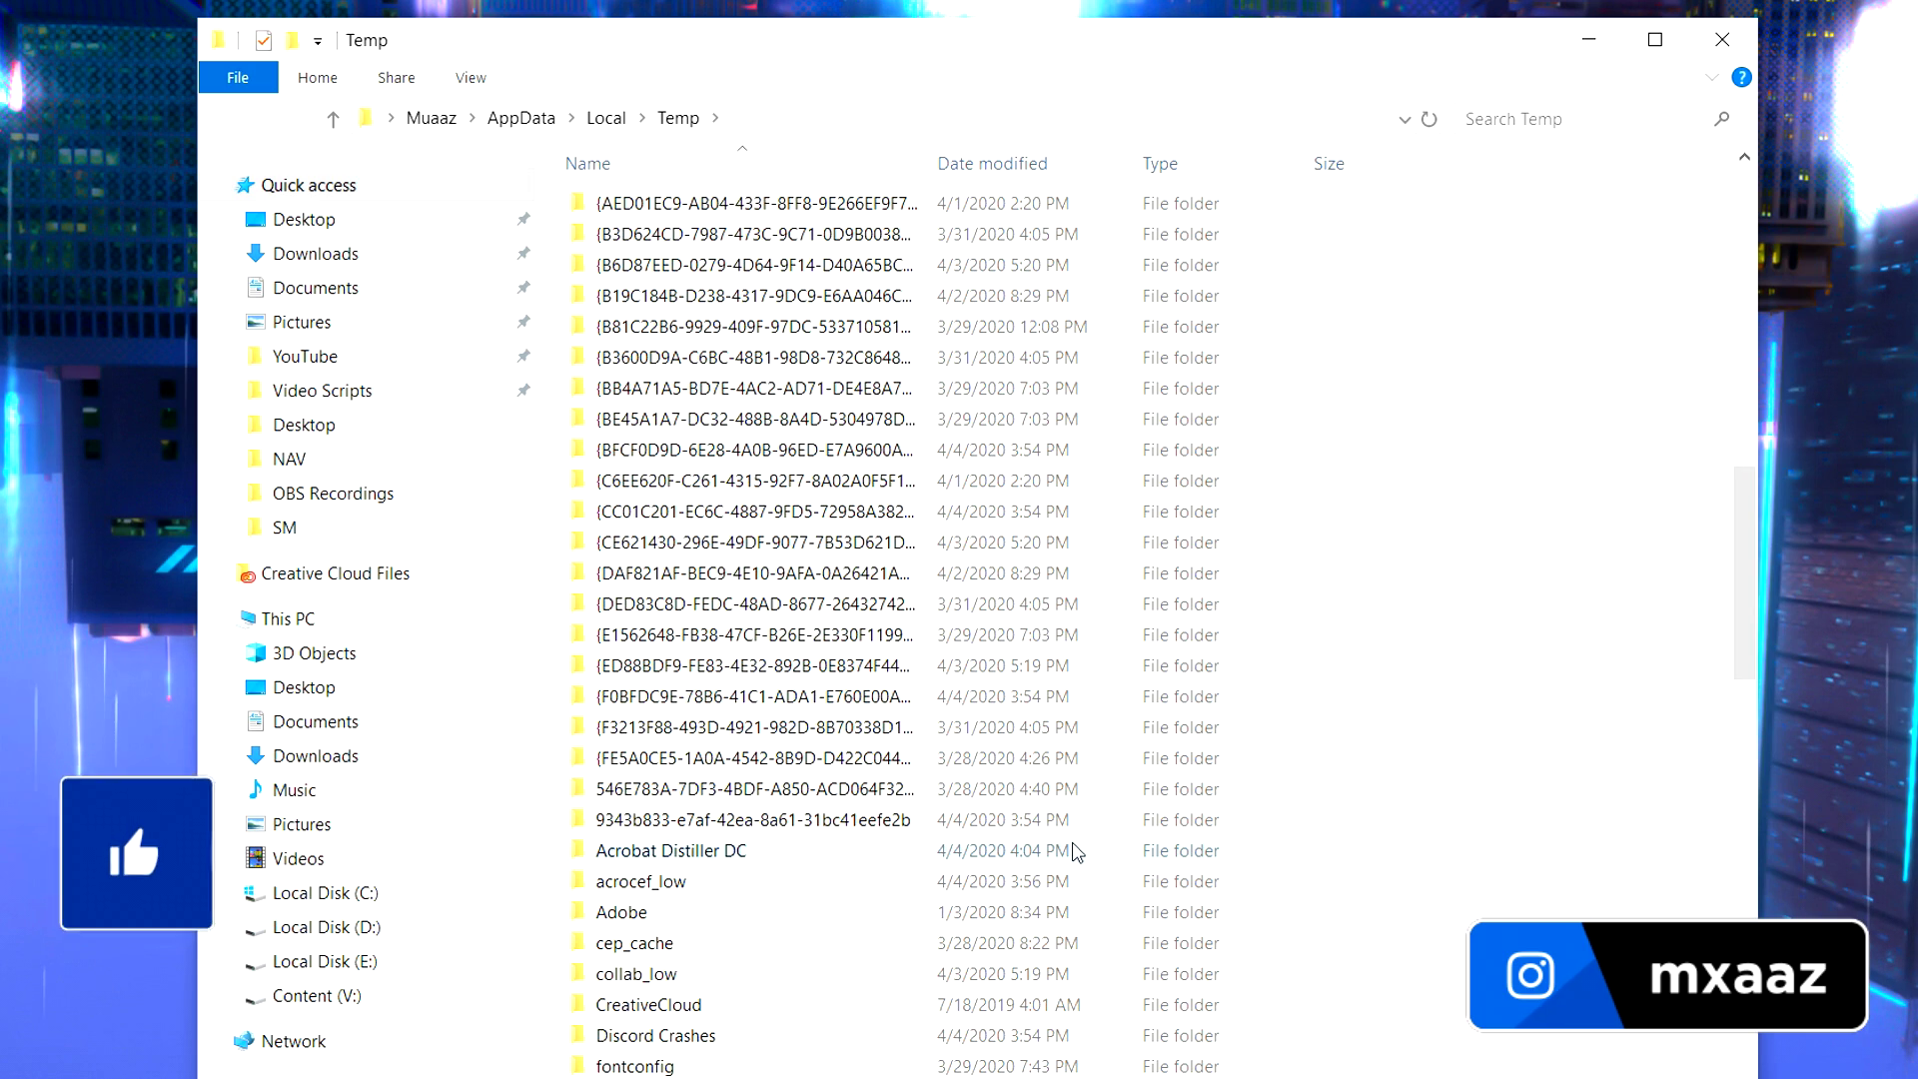
pyautogui.scroll(4, 1074, 849)
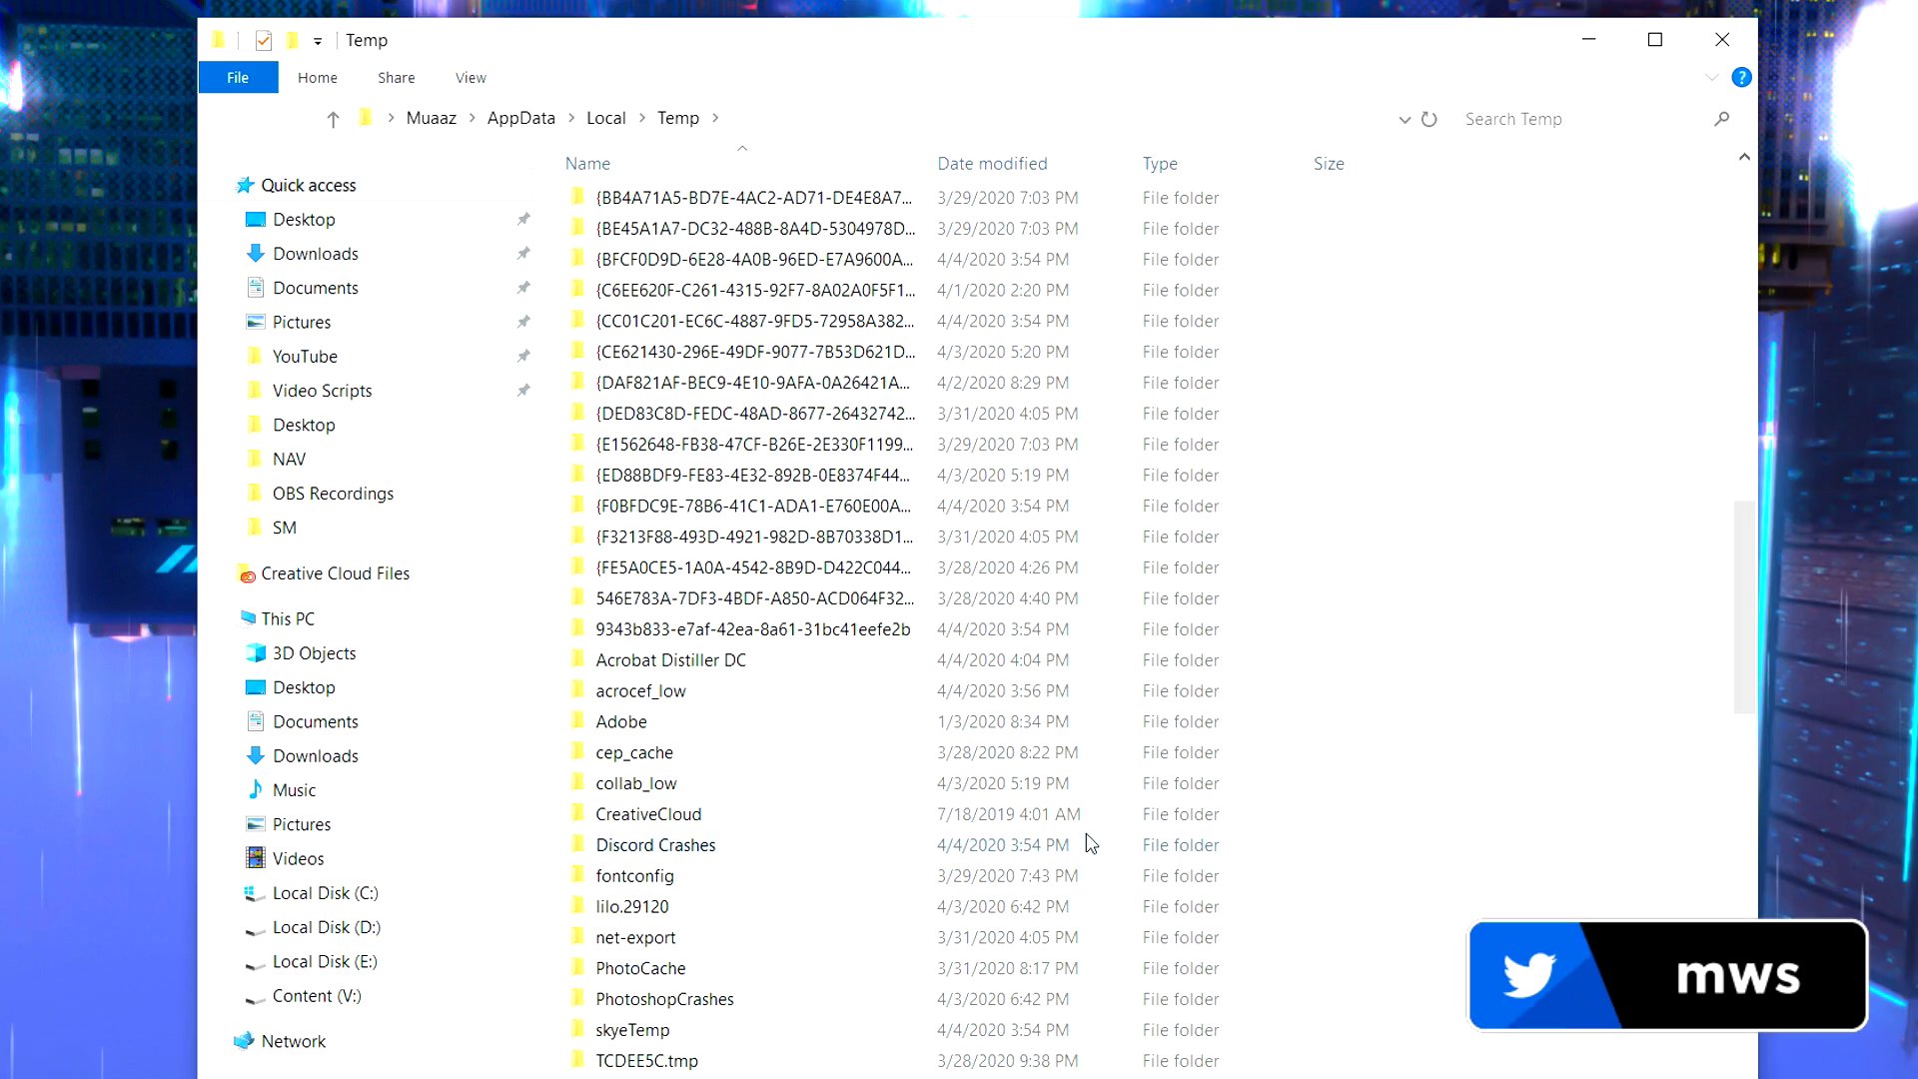
pyautogui.scroll(11, 1543, 612)
# Delete all files and folders in the Temp folder, skipping every file or folder that is in use
pyautogui.moveTo(1538, 198); pyautogui.dragTo(721, 652)
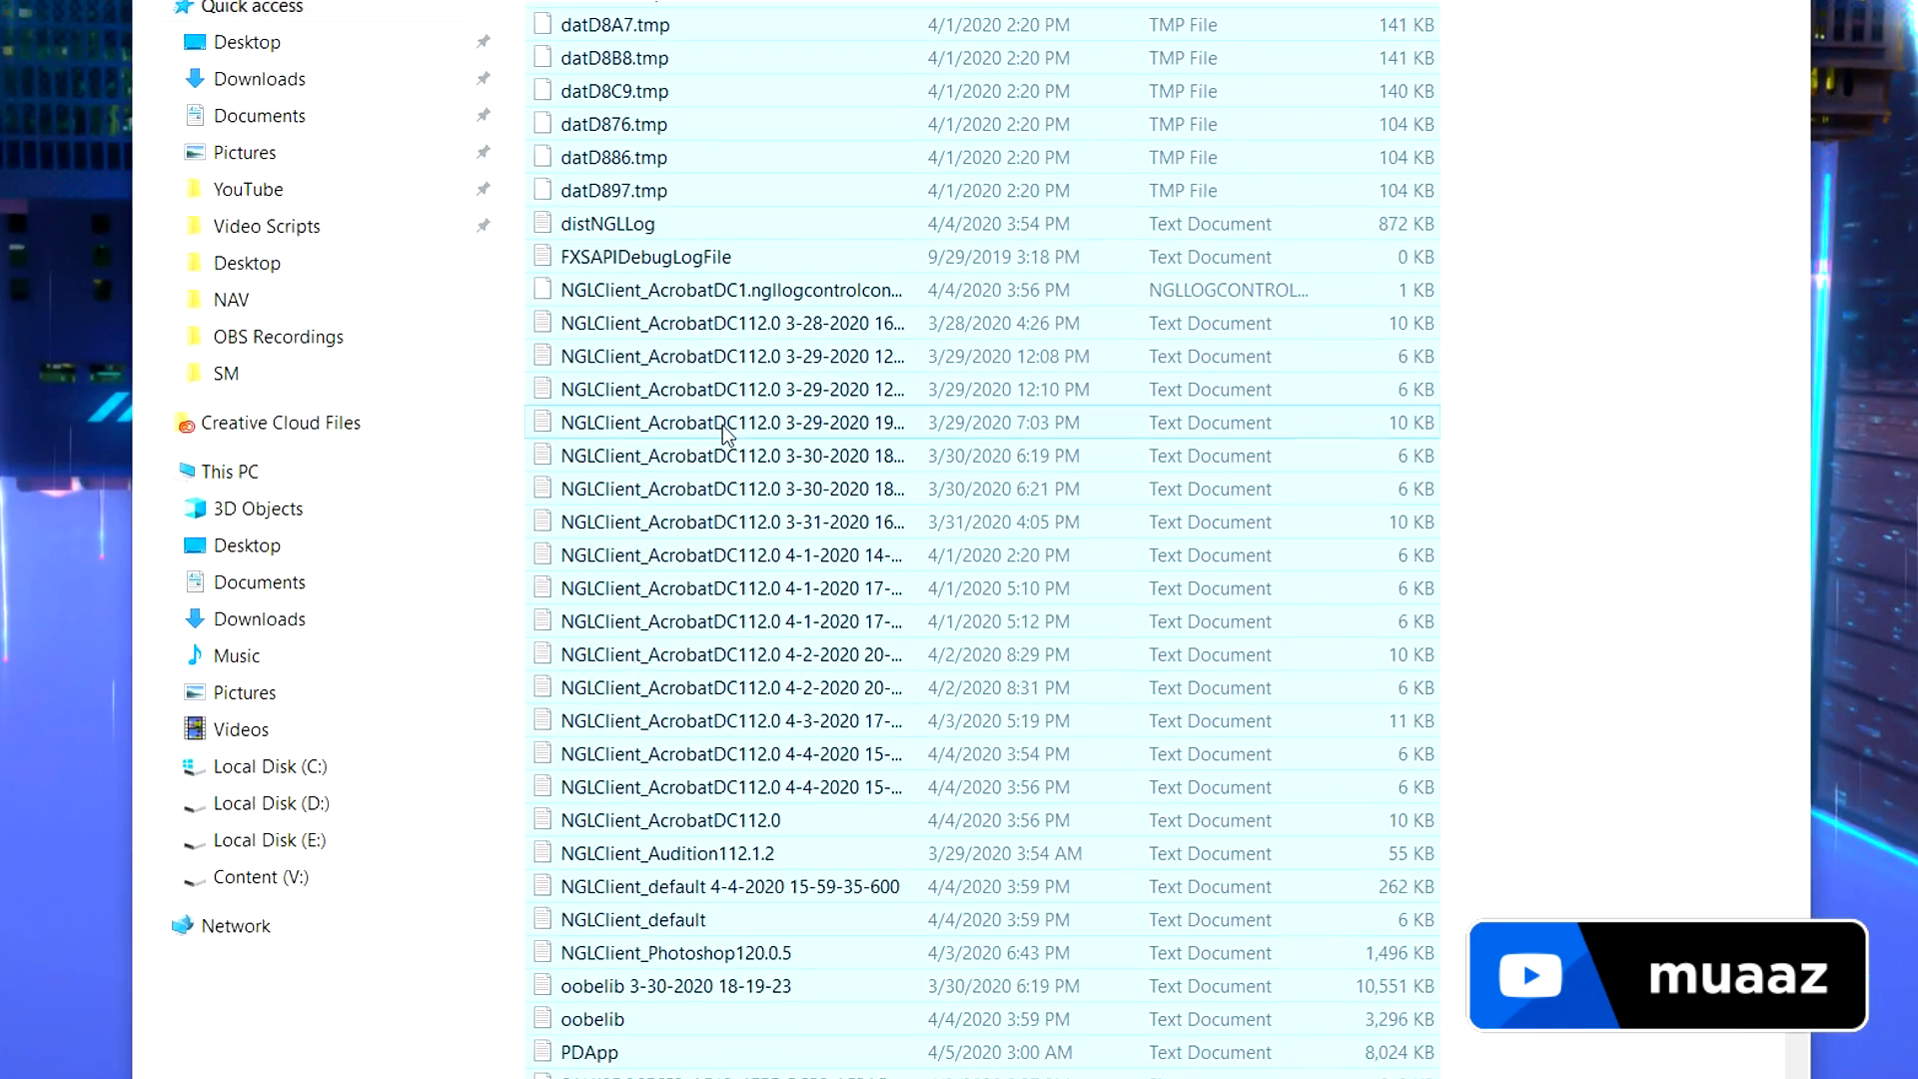
pyautogui.rightClick(747, 582)
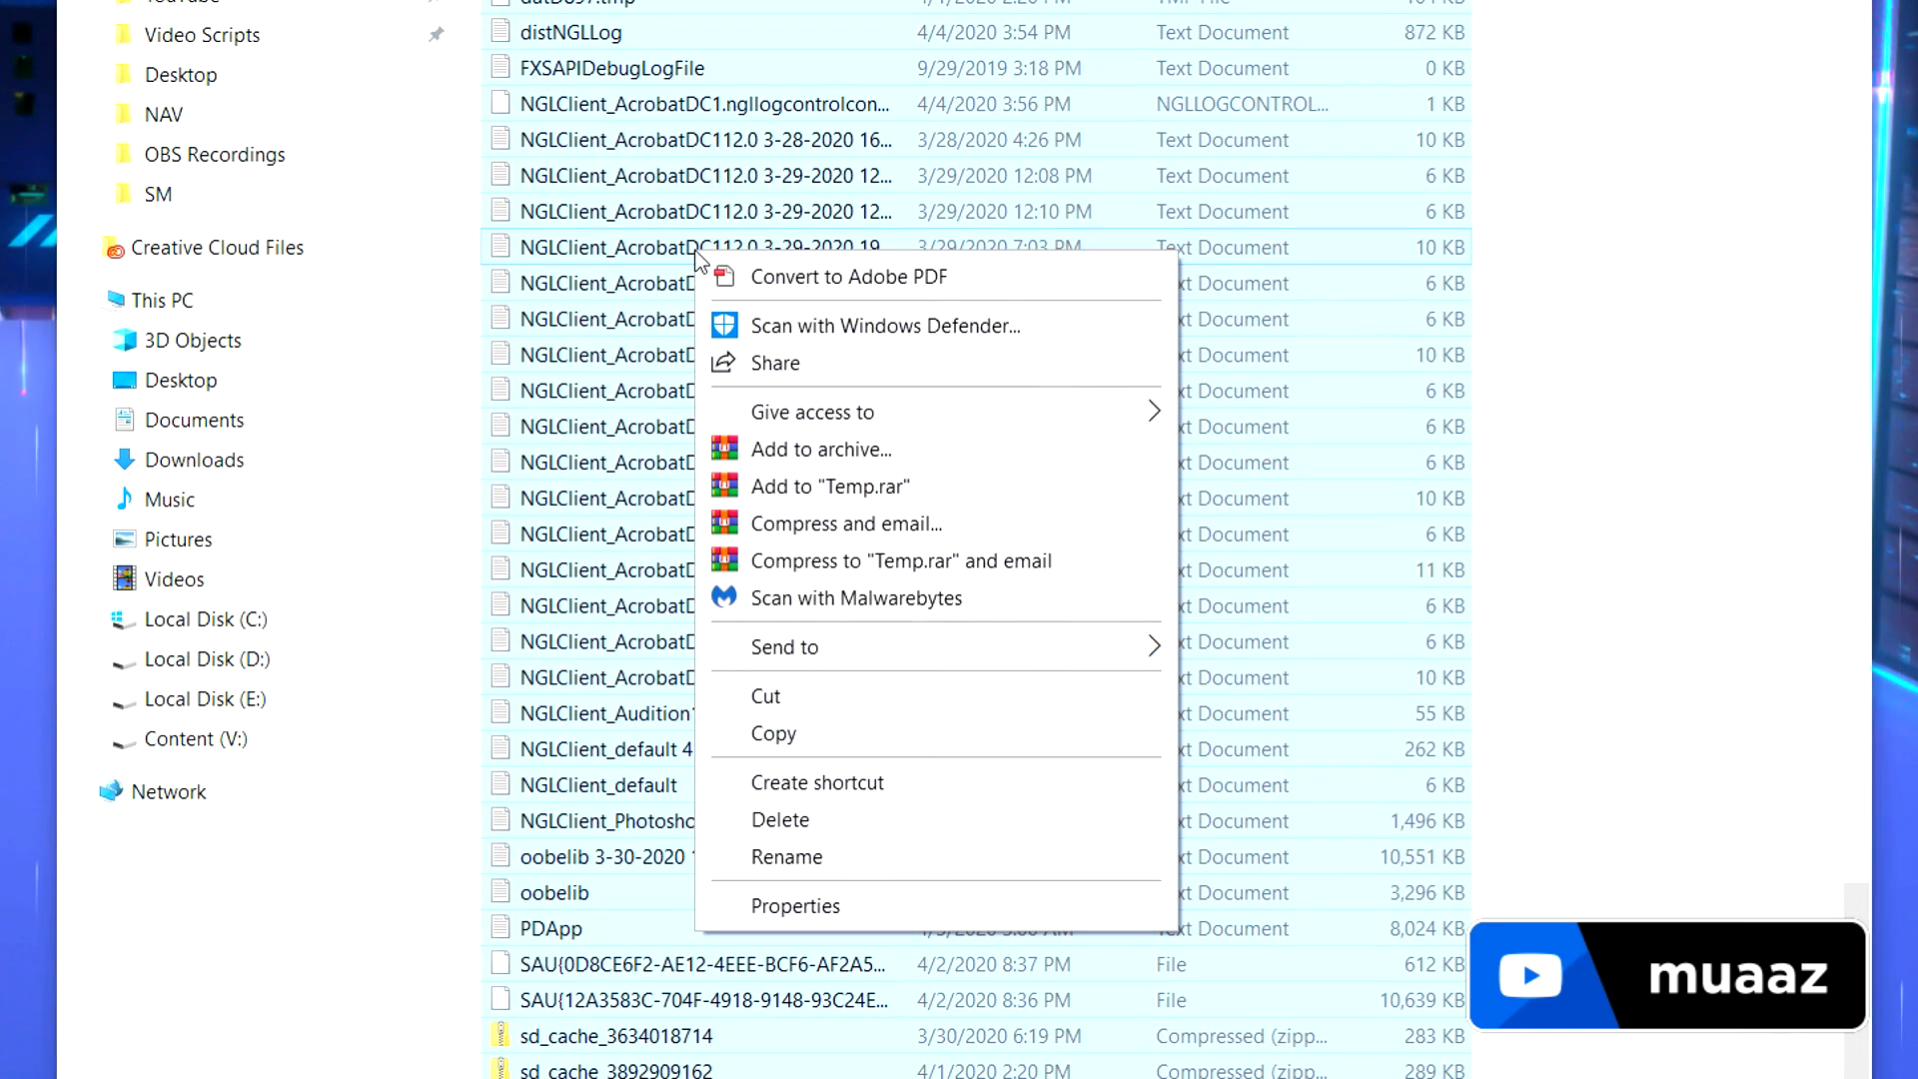
pyautogui.click(837, 821)
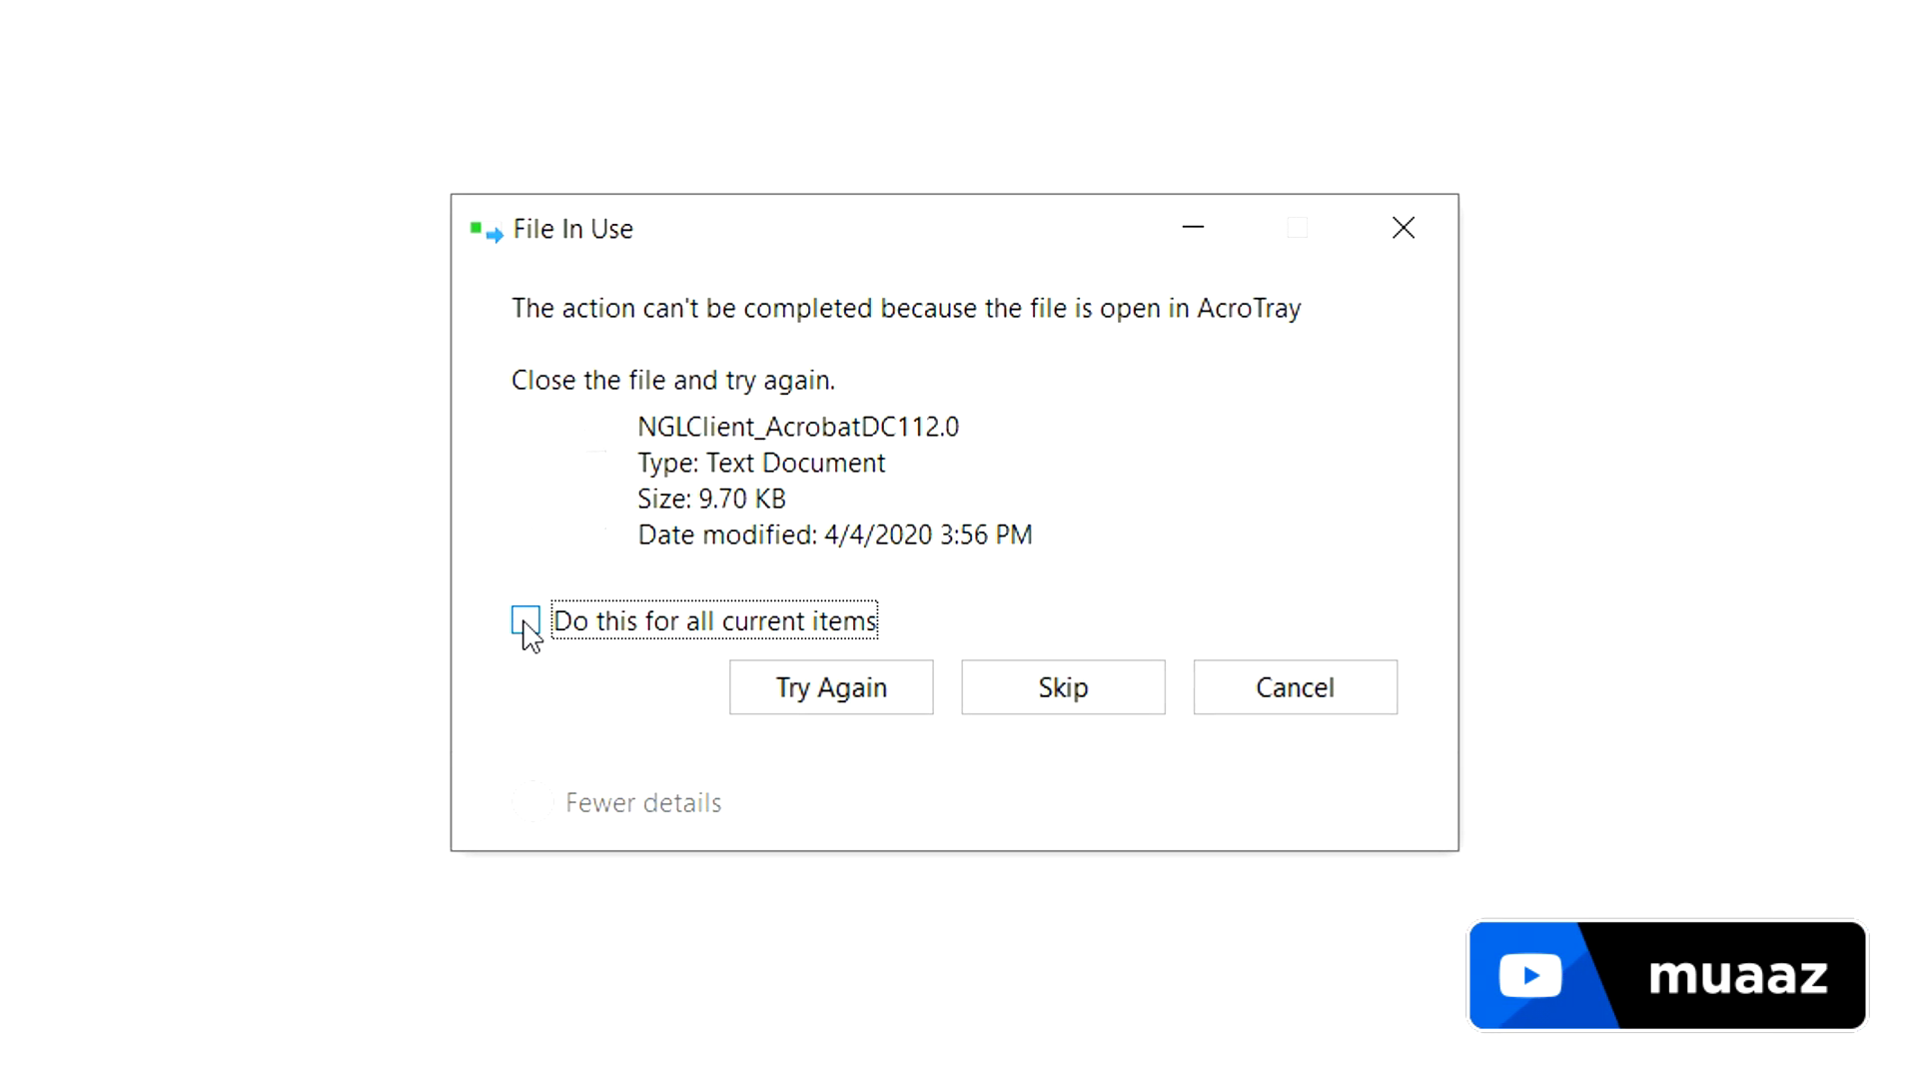
pyautogui.click(1086, 700)
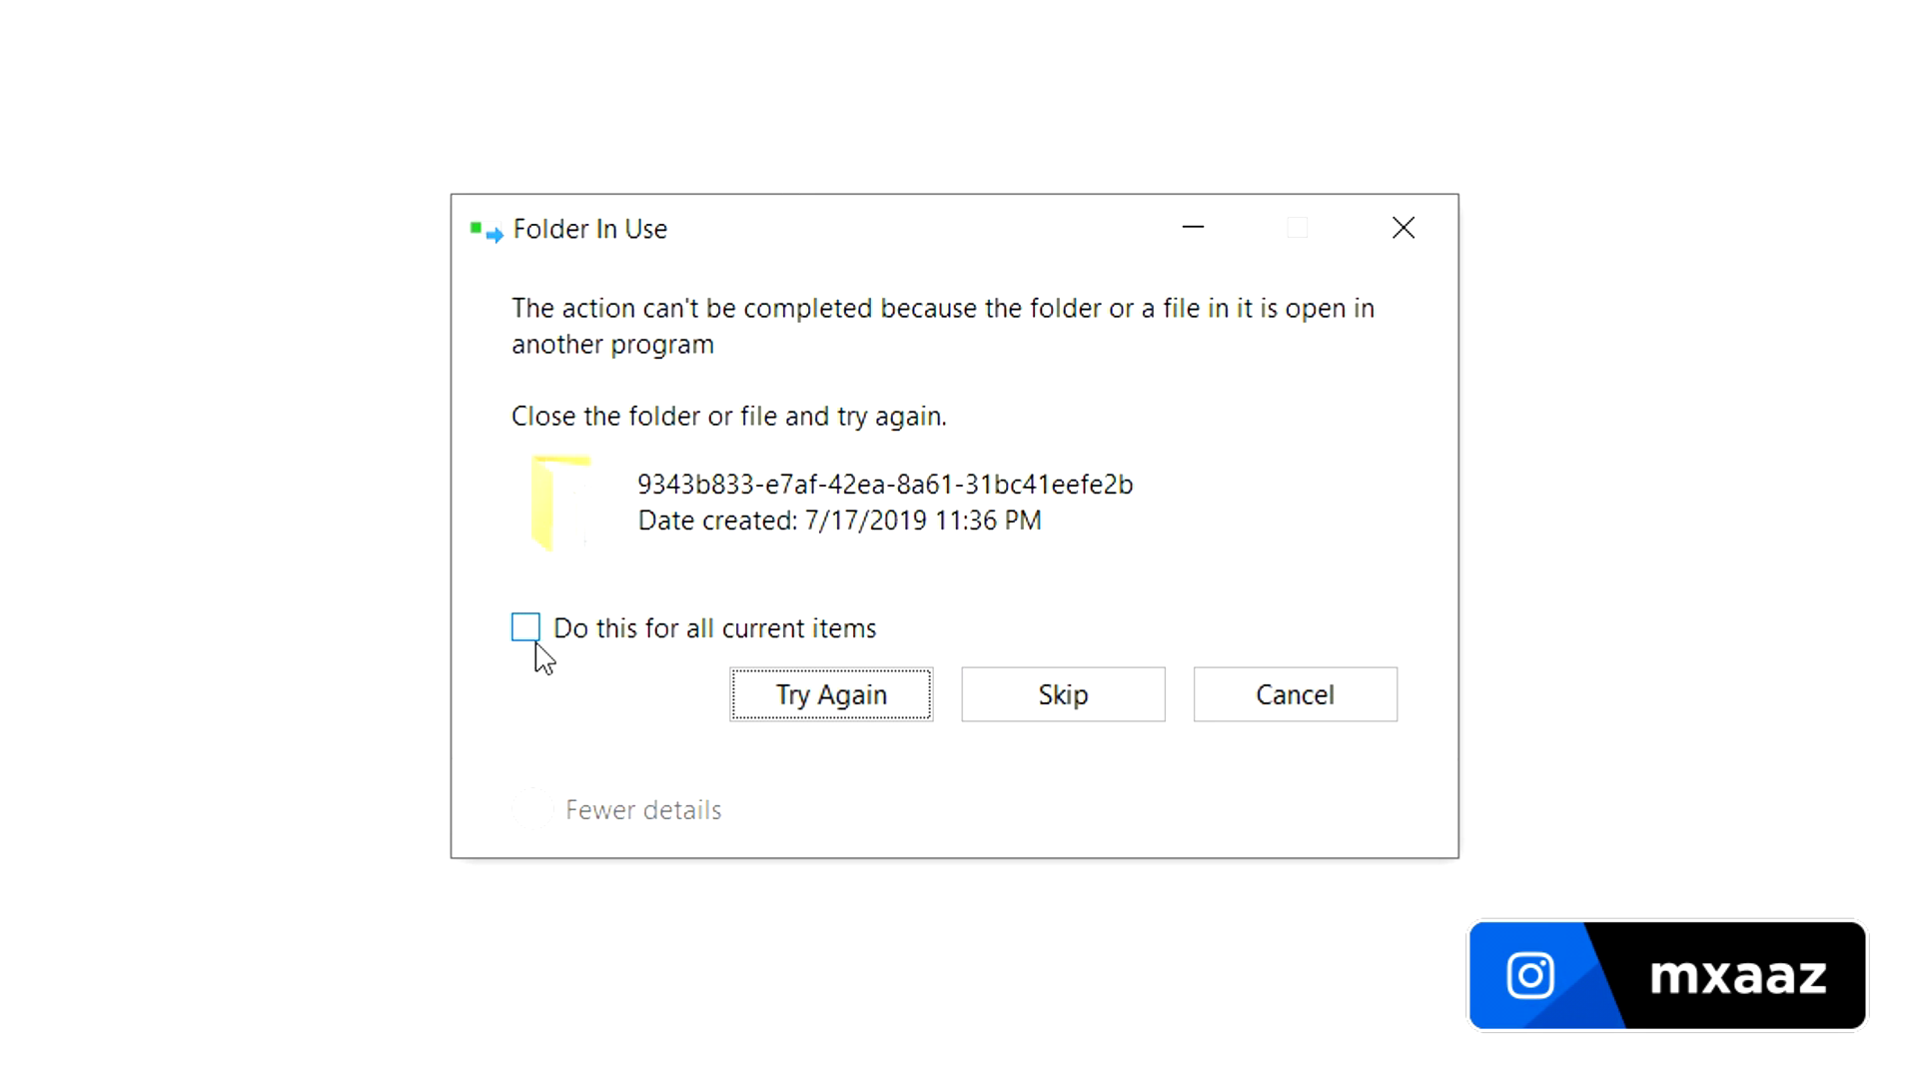
pyautogui.click(1077, 715)
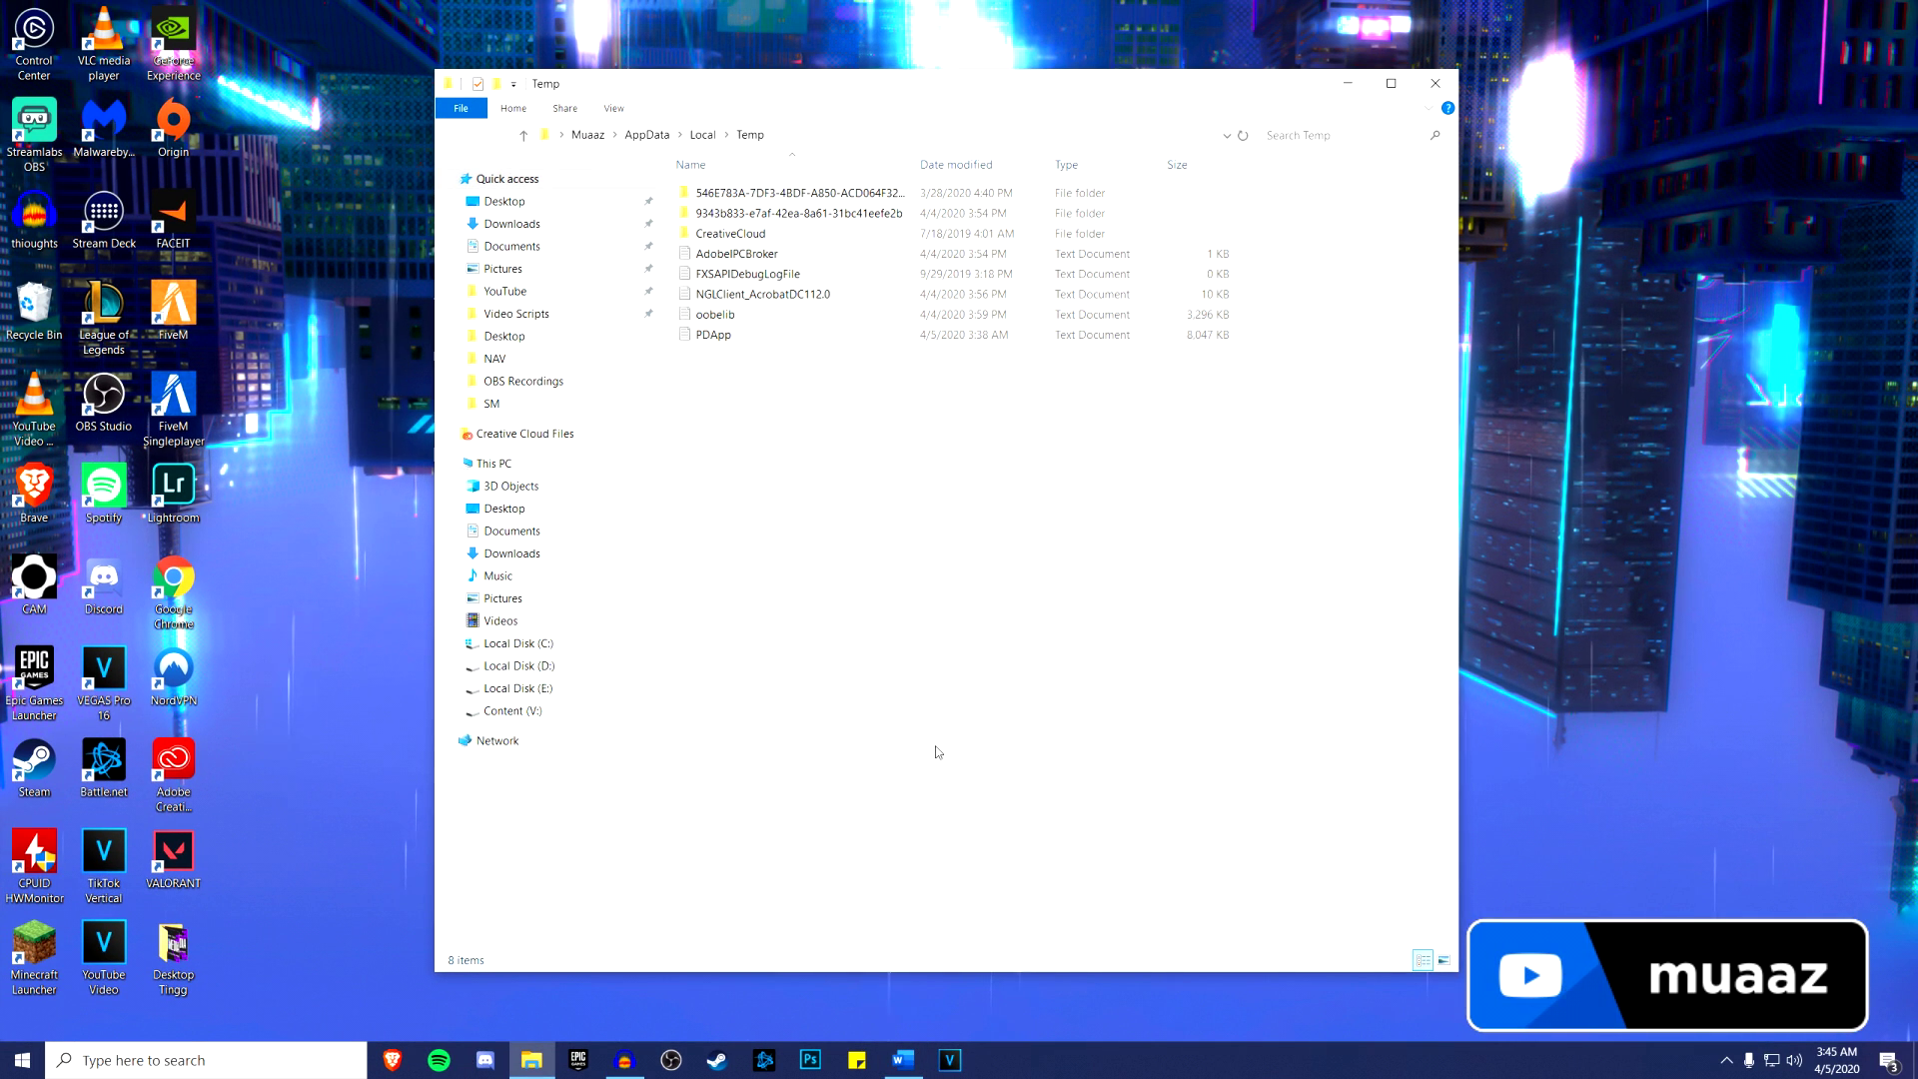
pyautogui.moveTo(1096, 816); pyautogui.dragTo(939, 645)
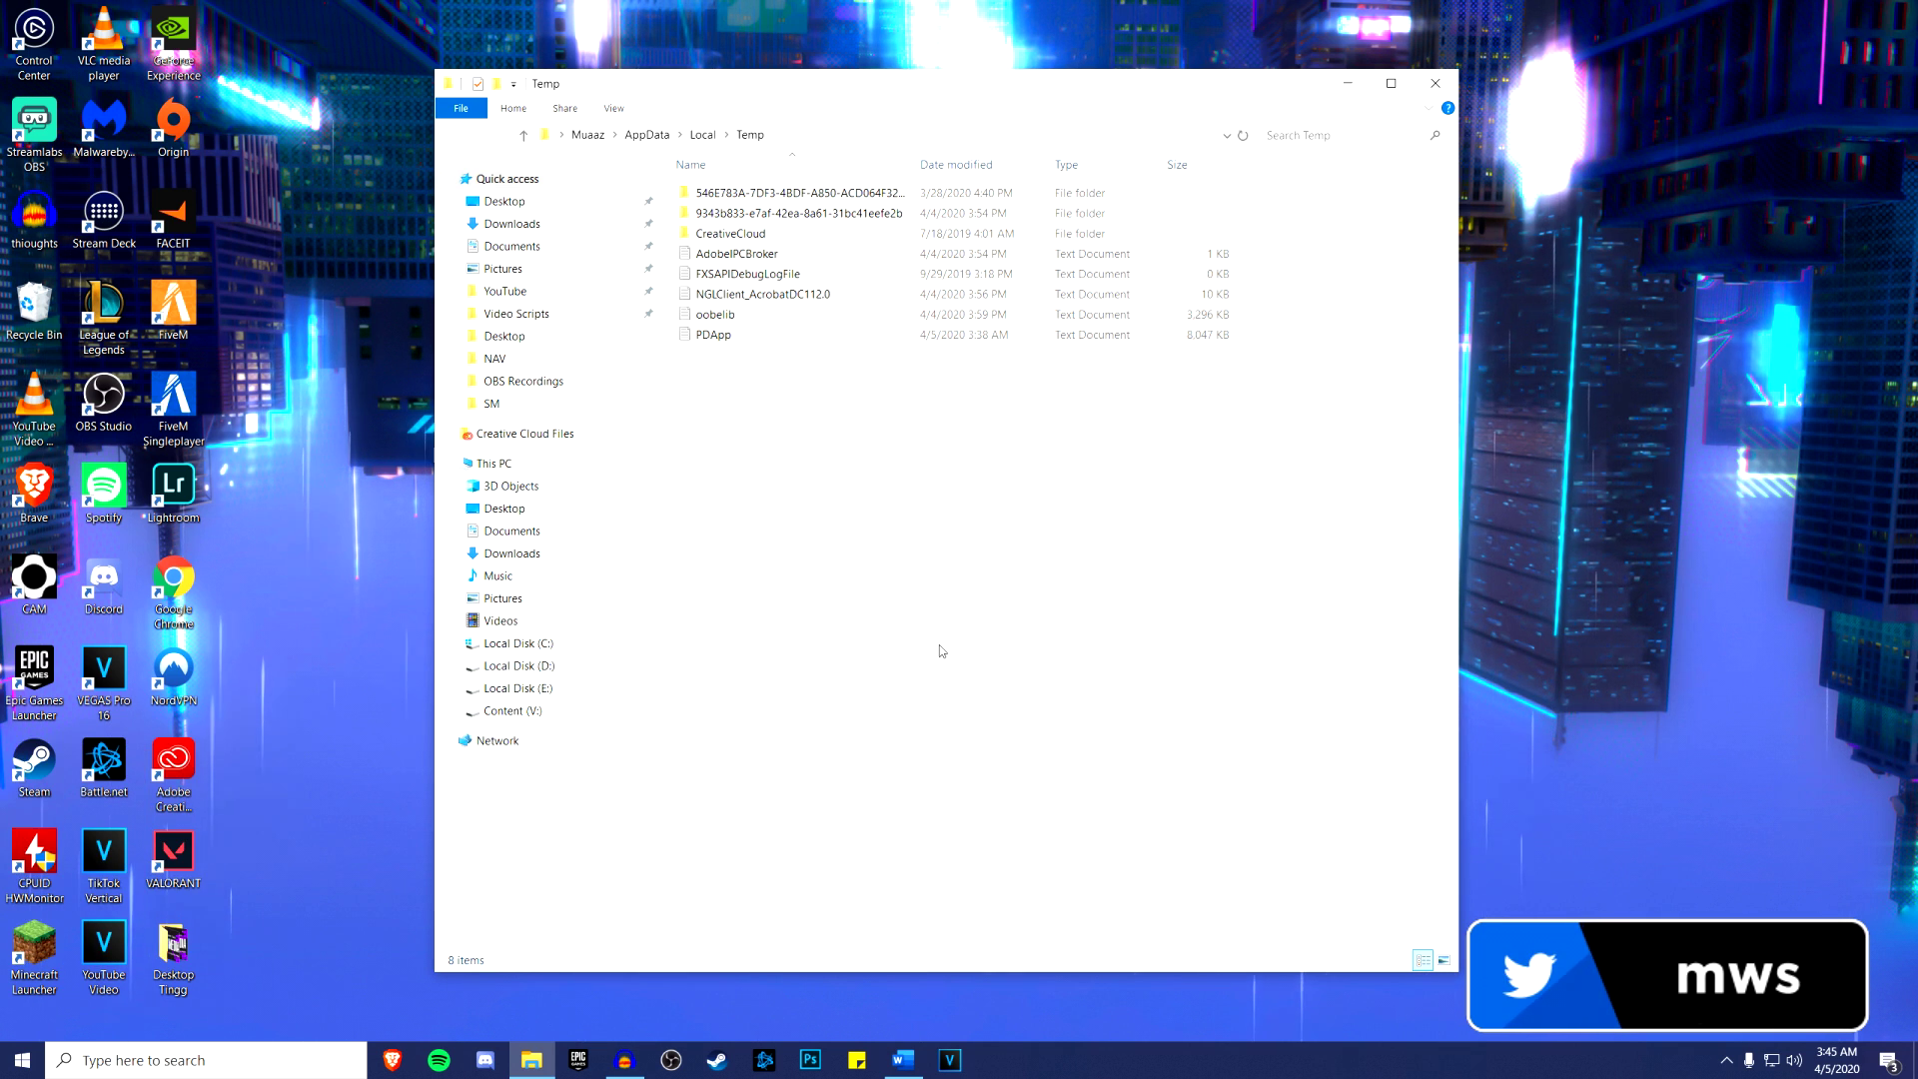
pyautogui.moveTo(1010, 790); pyautogui.dragTo(690, 212)
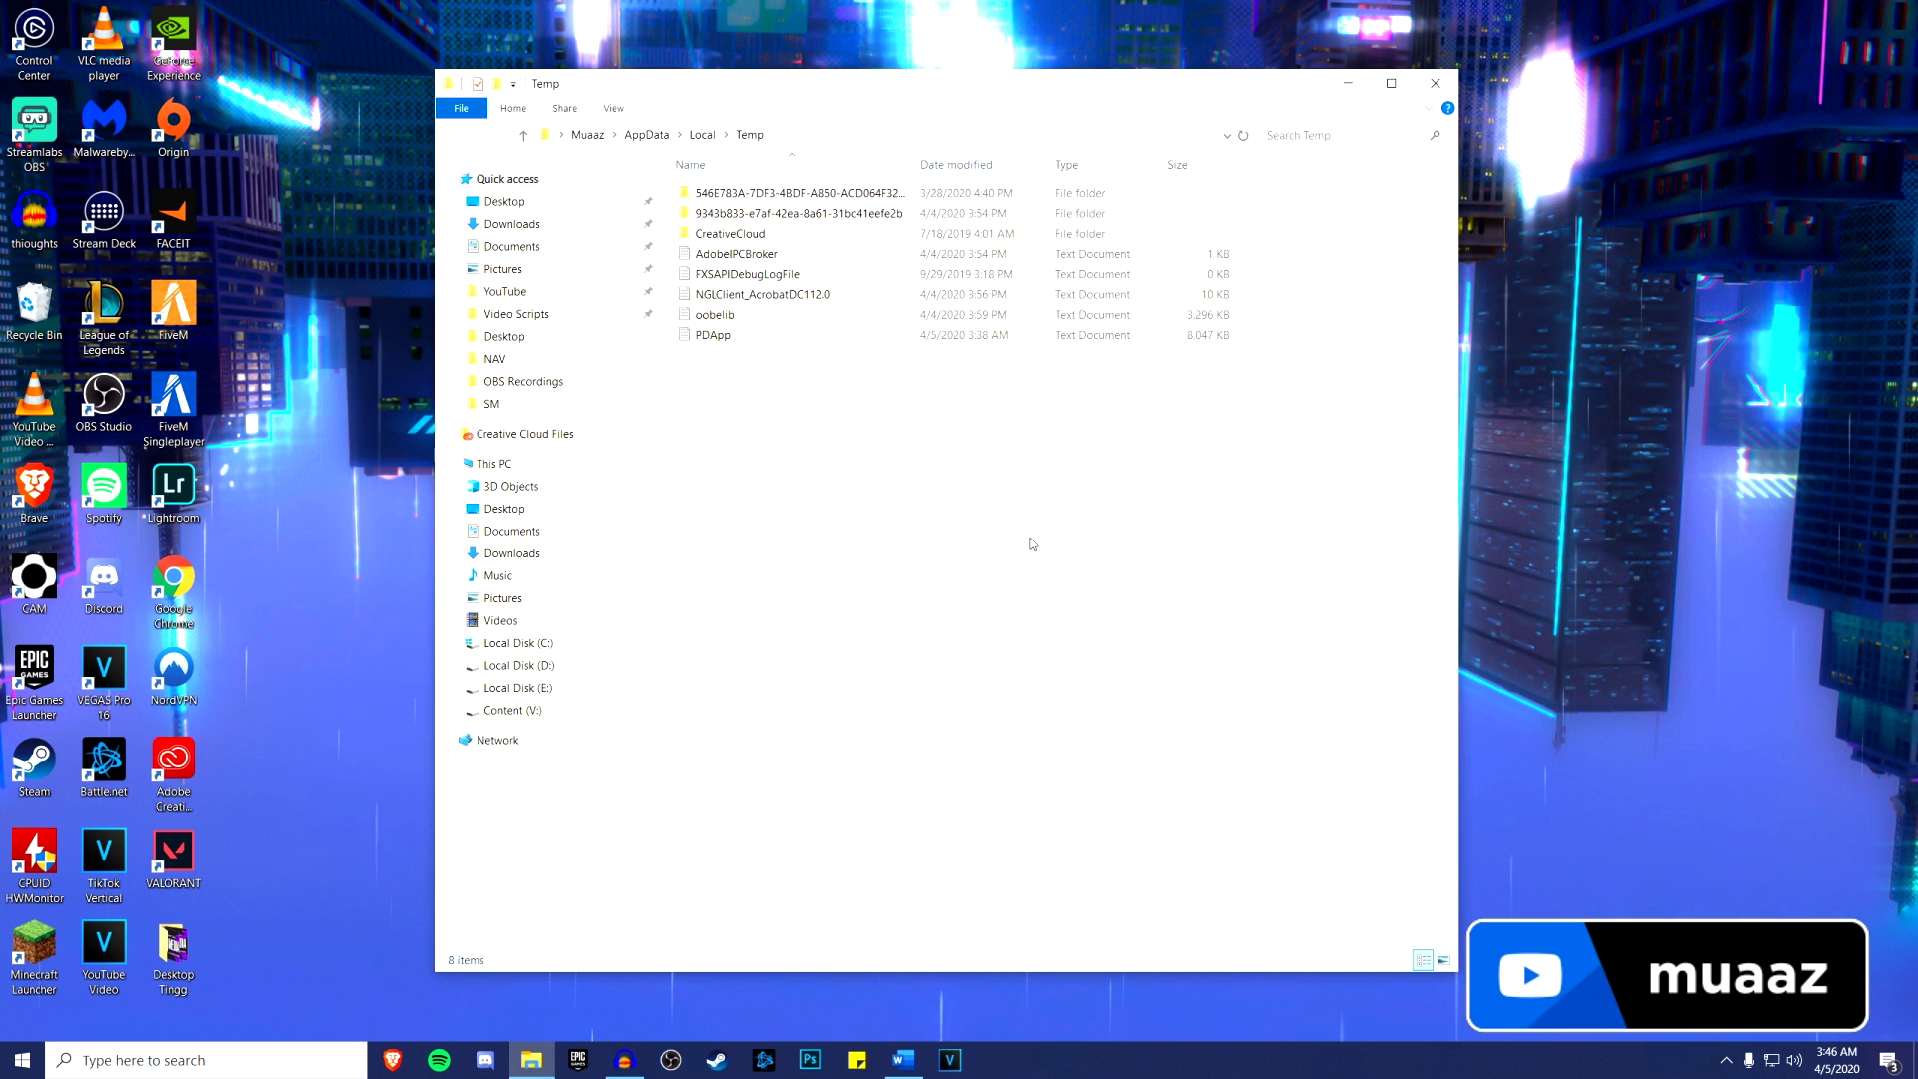
# Close the Temp folder window and empty the Recycle Bin, permanently deleting all its items
pyautogui.click(1426, 82)
pyautogui.rightClick(21, 303)
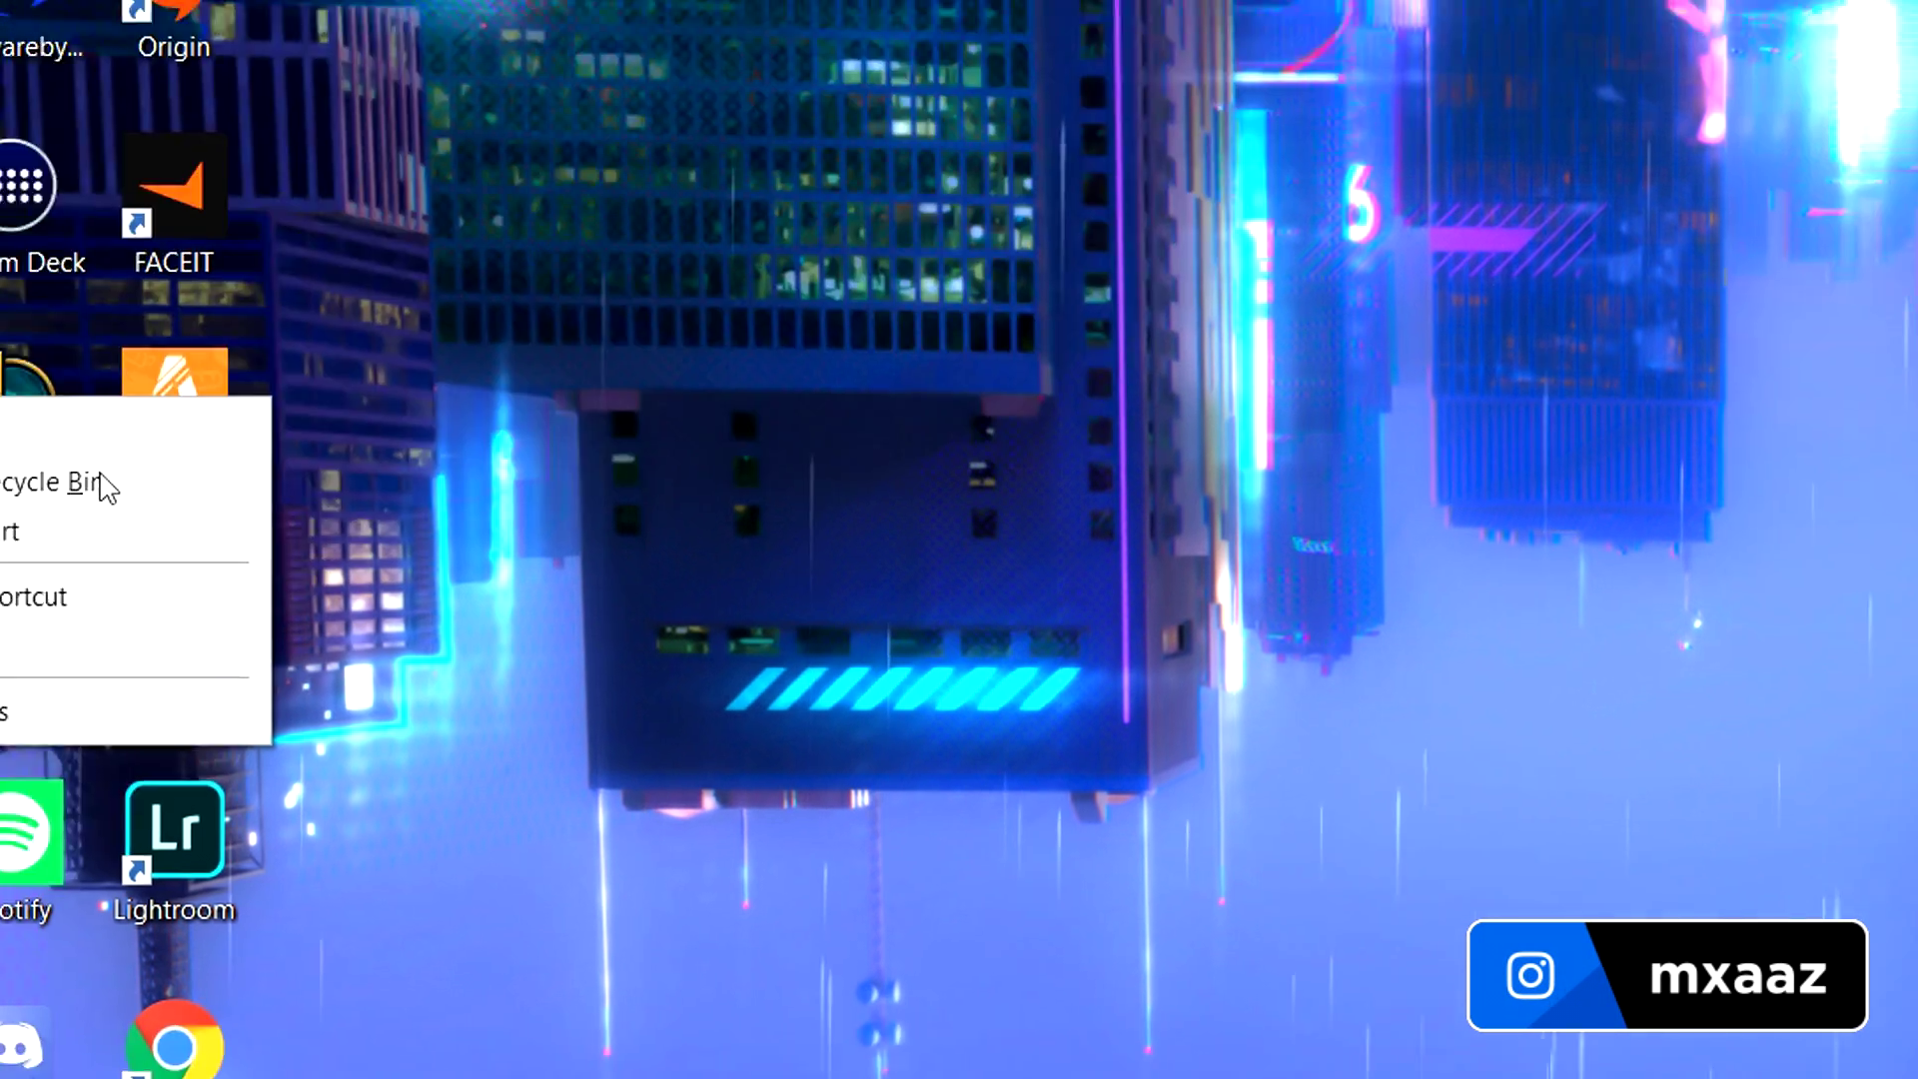
pyautogui.click(340, 561)
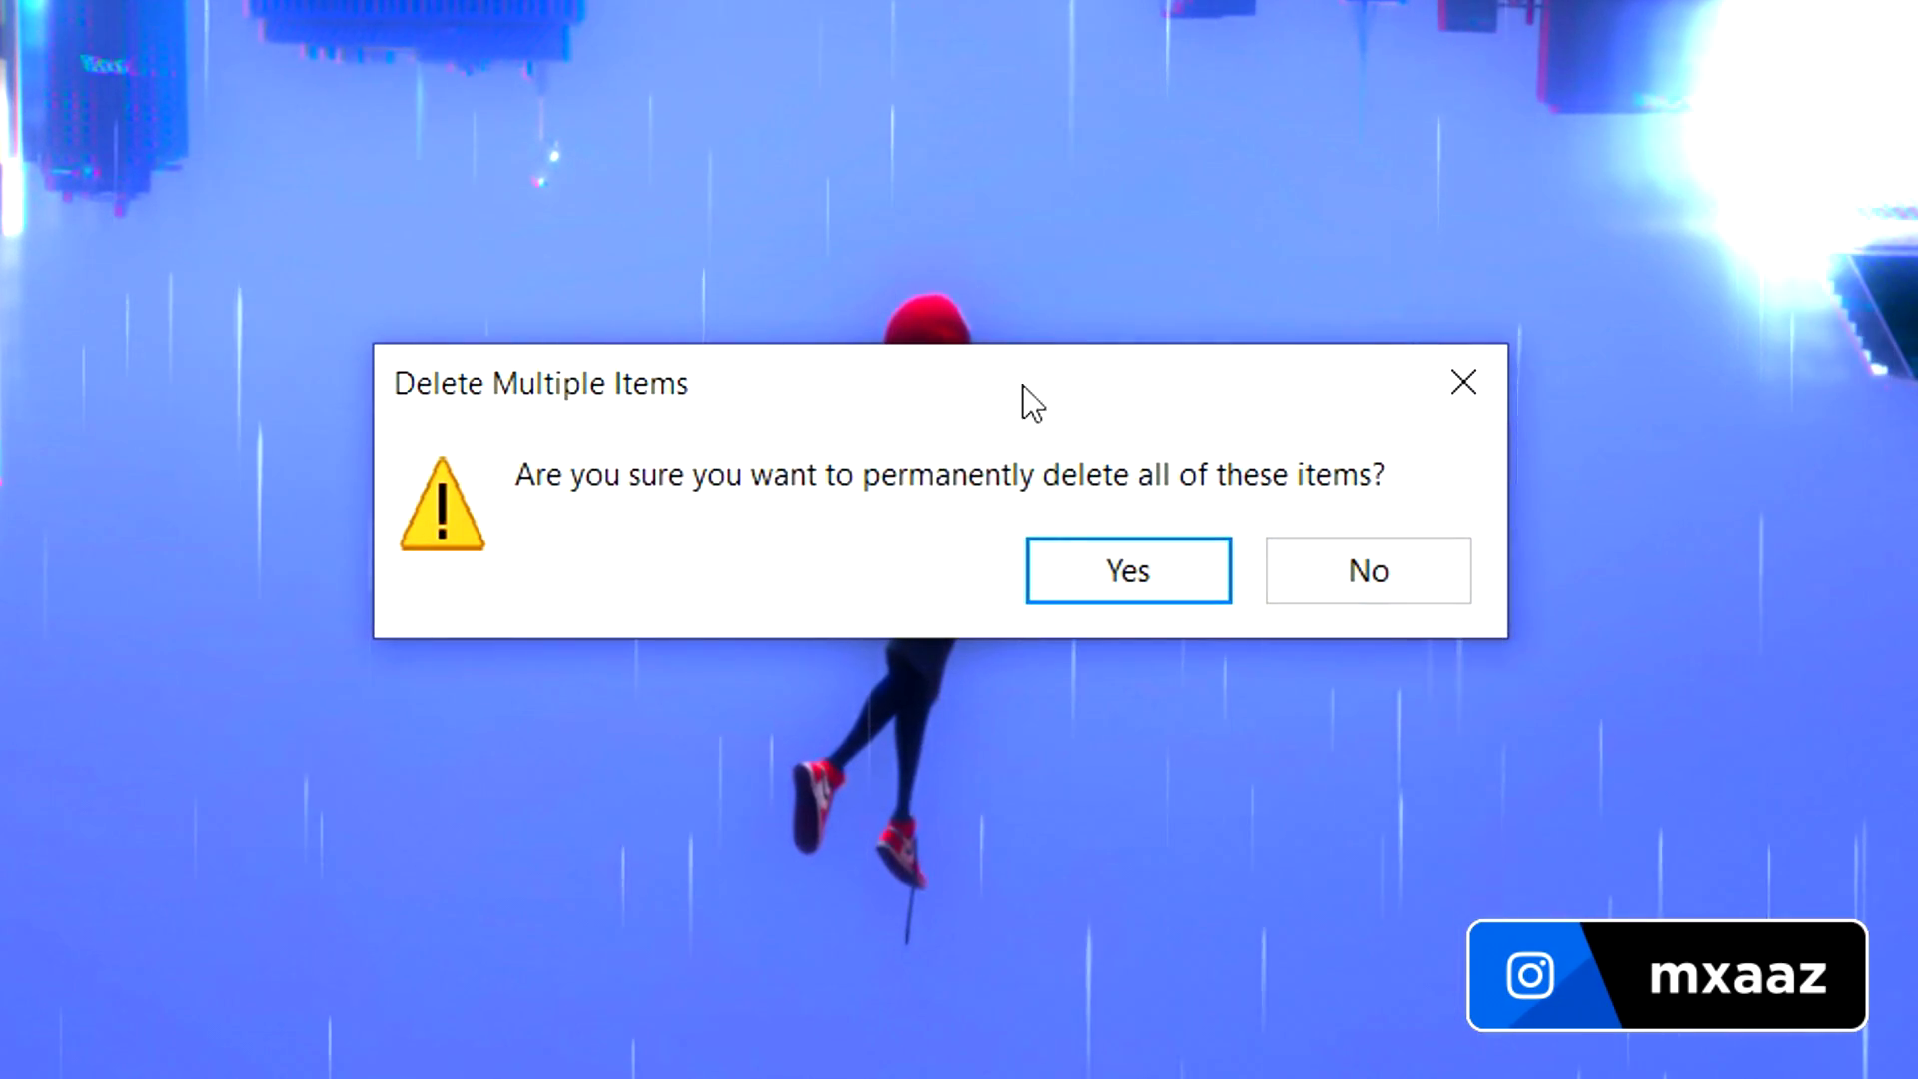
pyautogui.click(1073, 579)
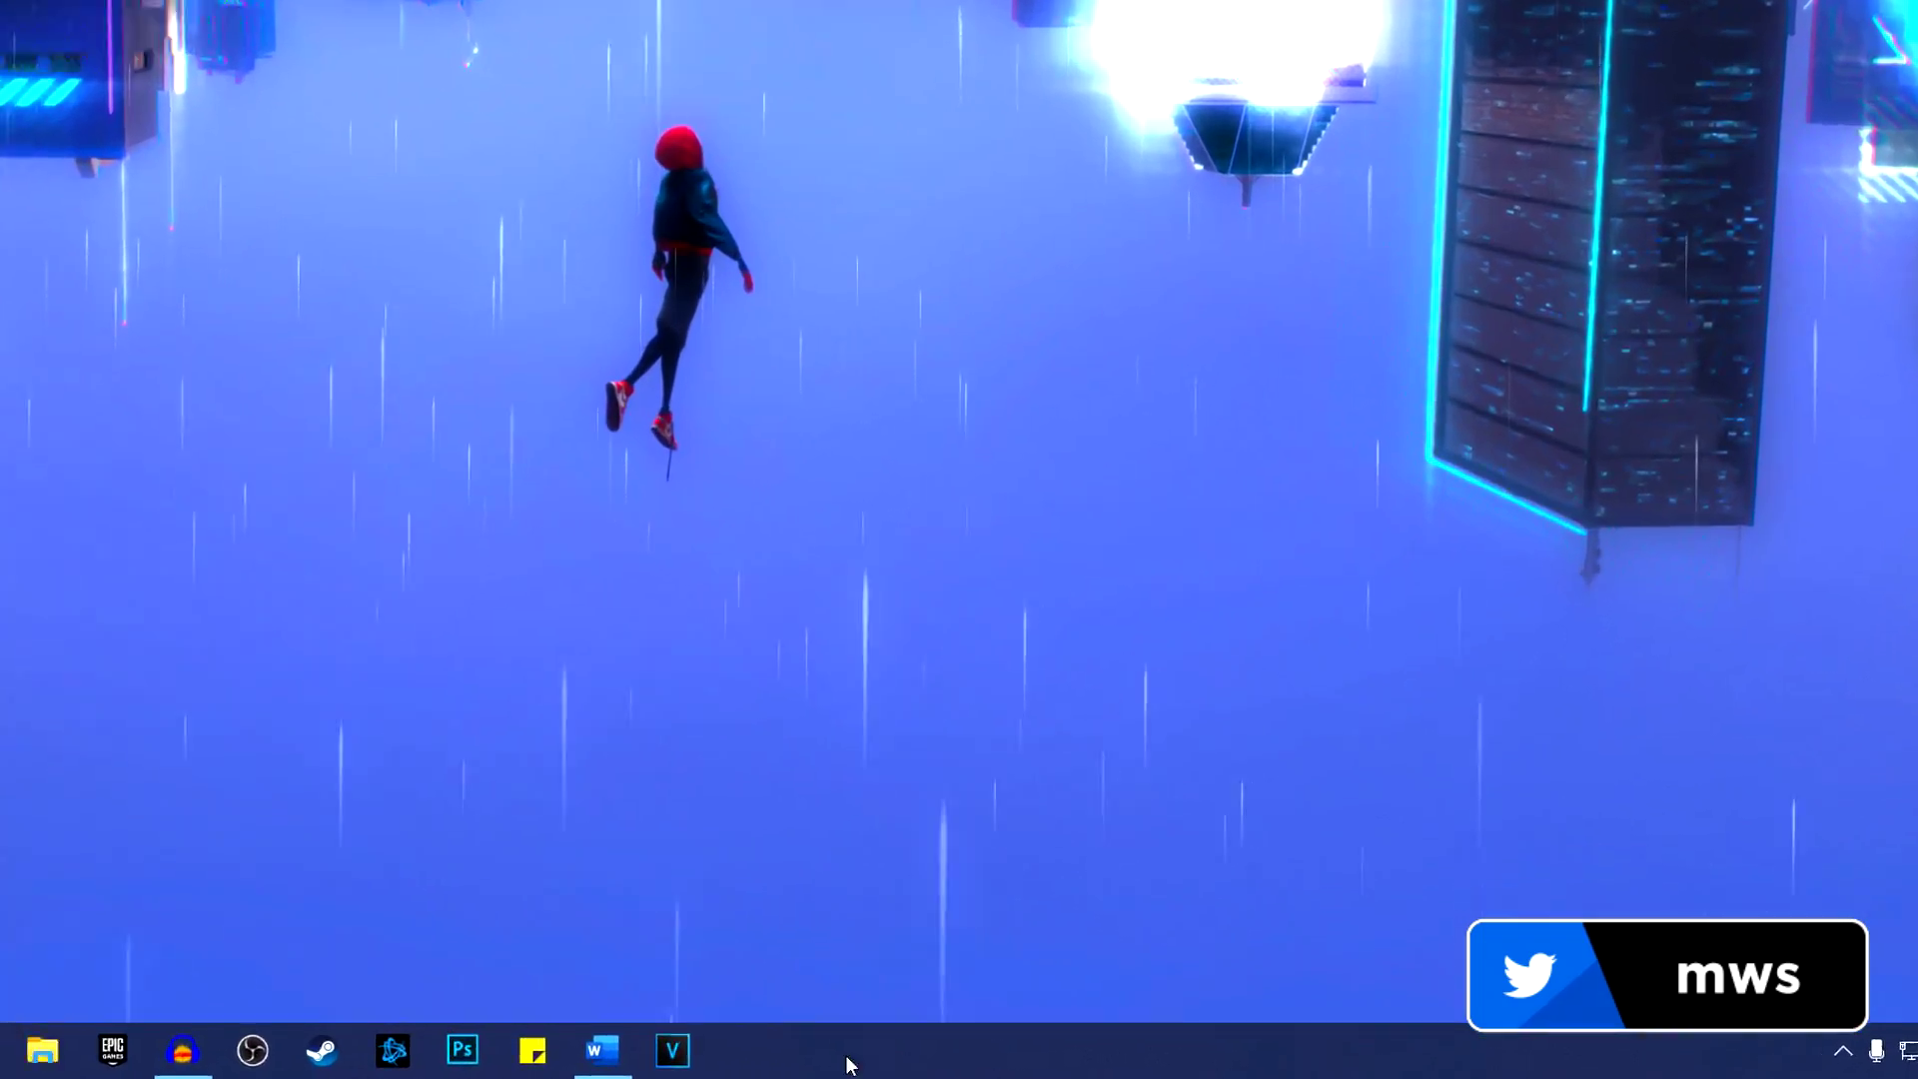
# Open Task Manager with its full details and show the list of startup programs
pyautogui.rightClick(1072, 1067)
pyautogui.click(819, 879)
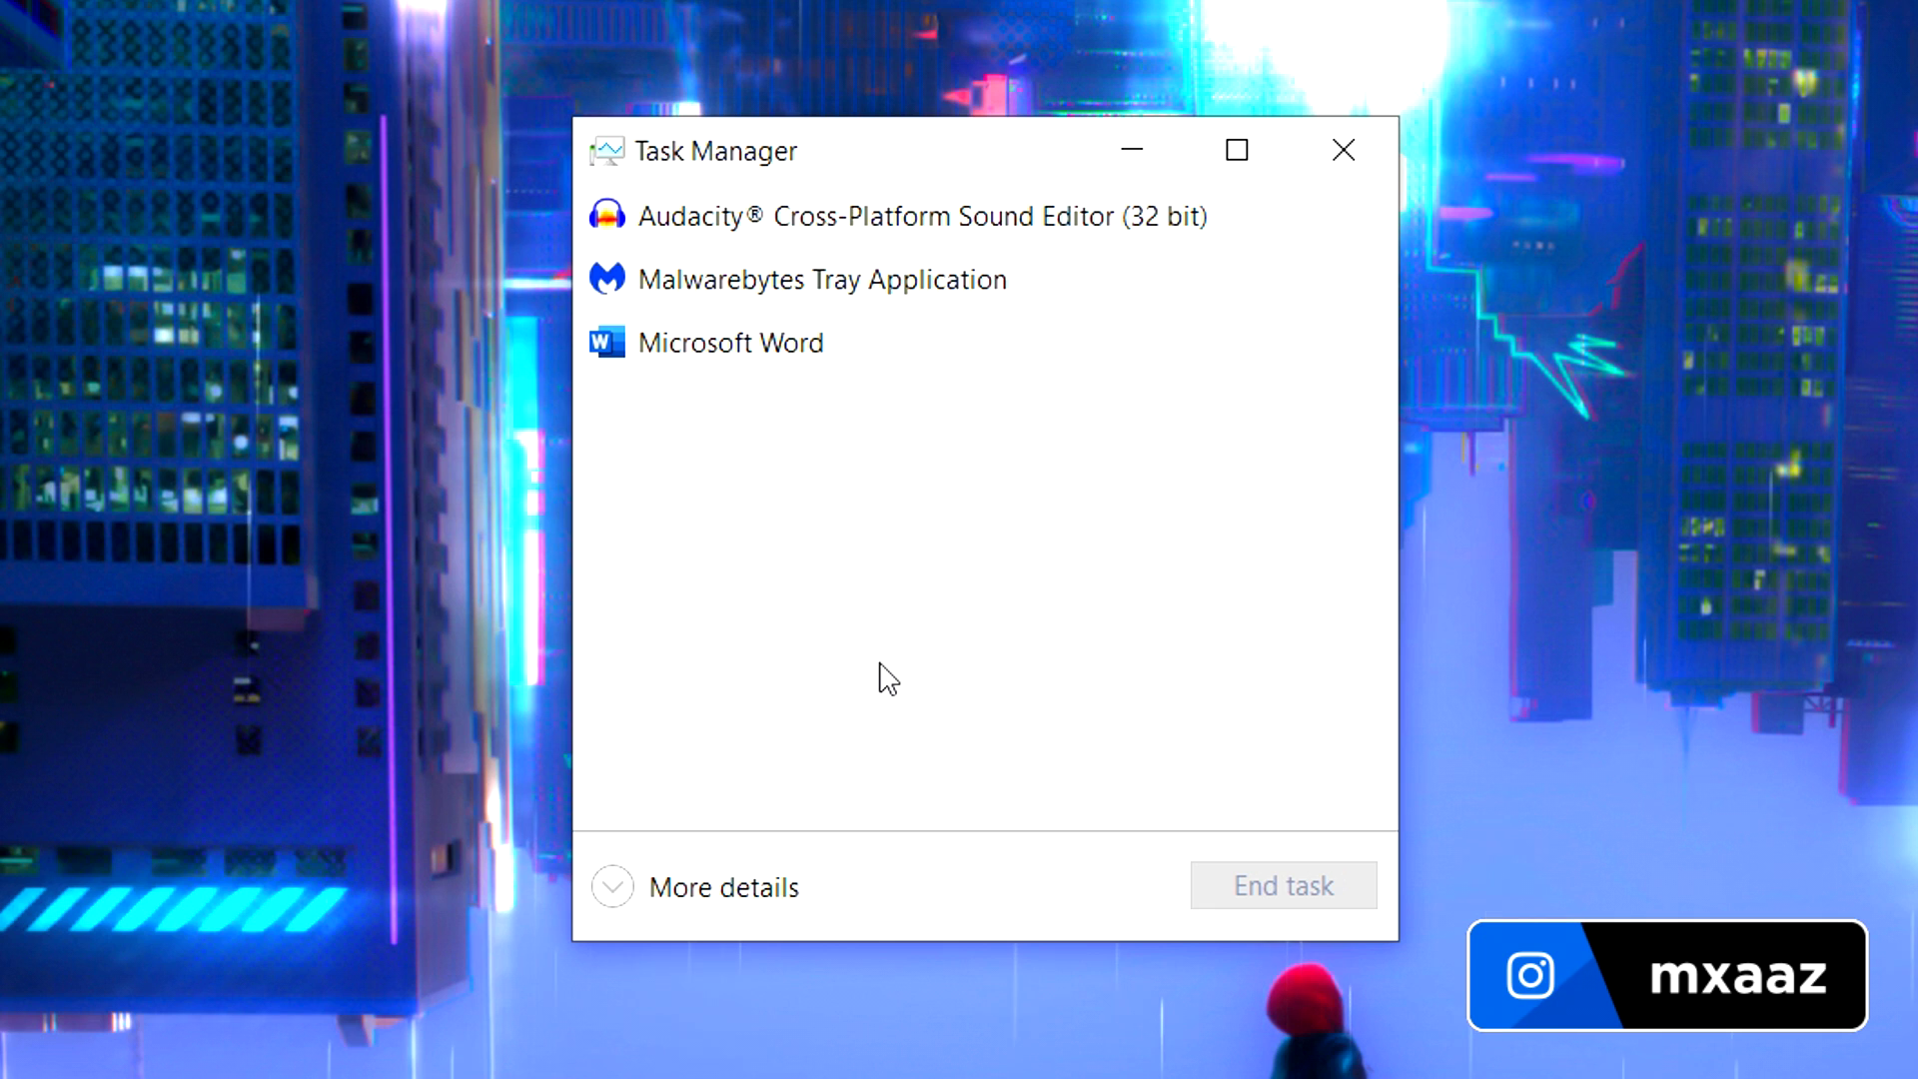
pyautogui.click(613, 887)
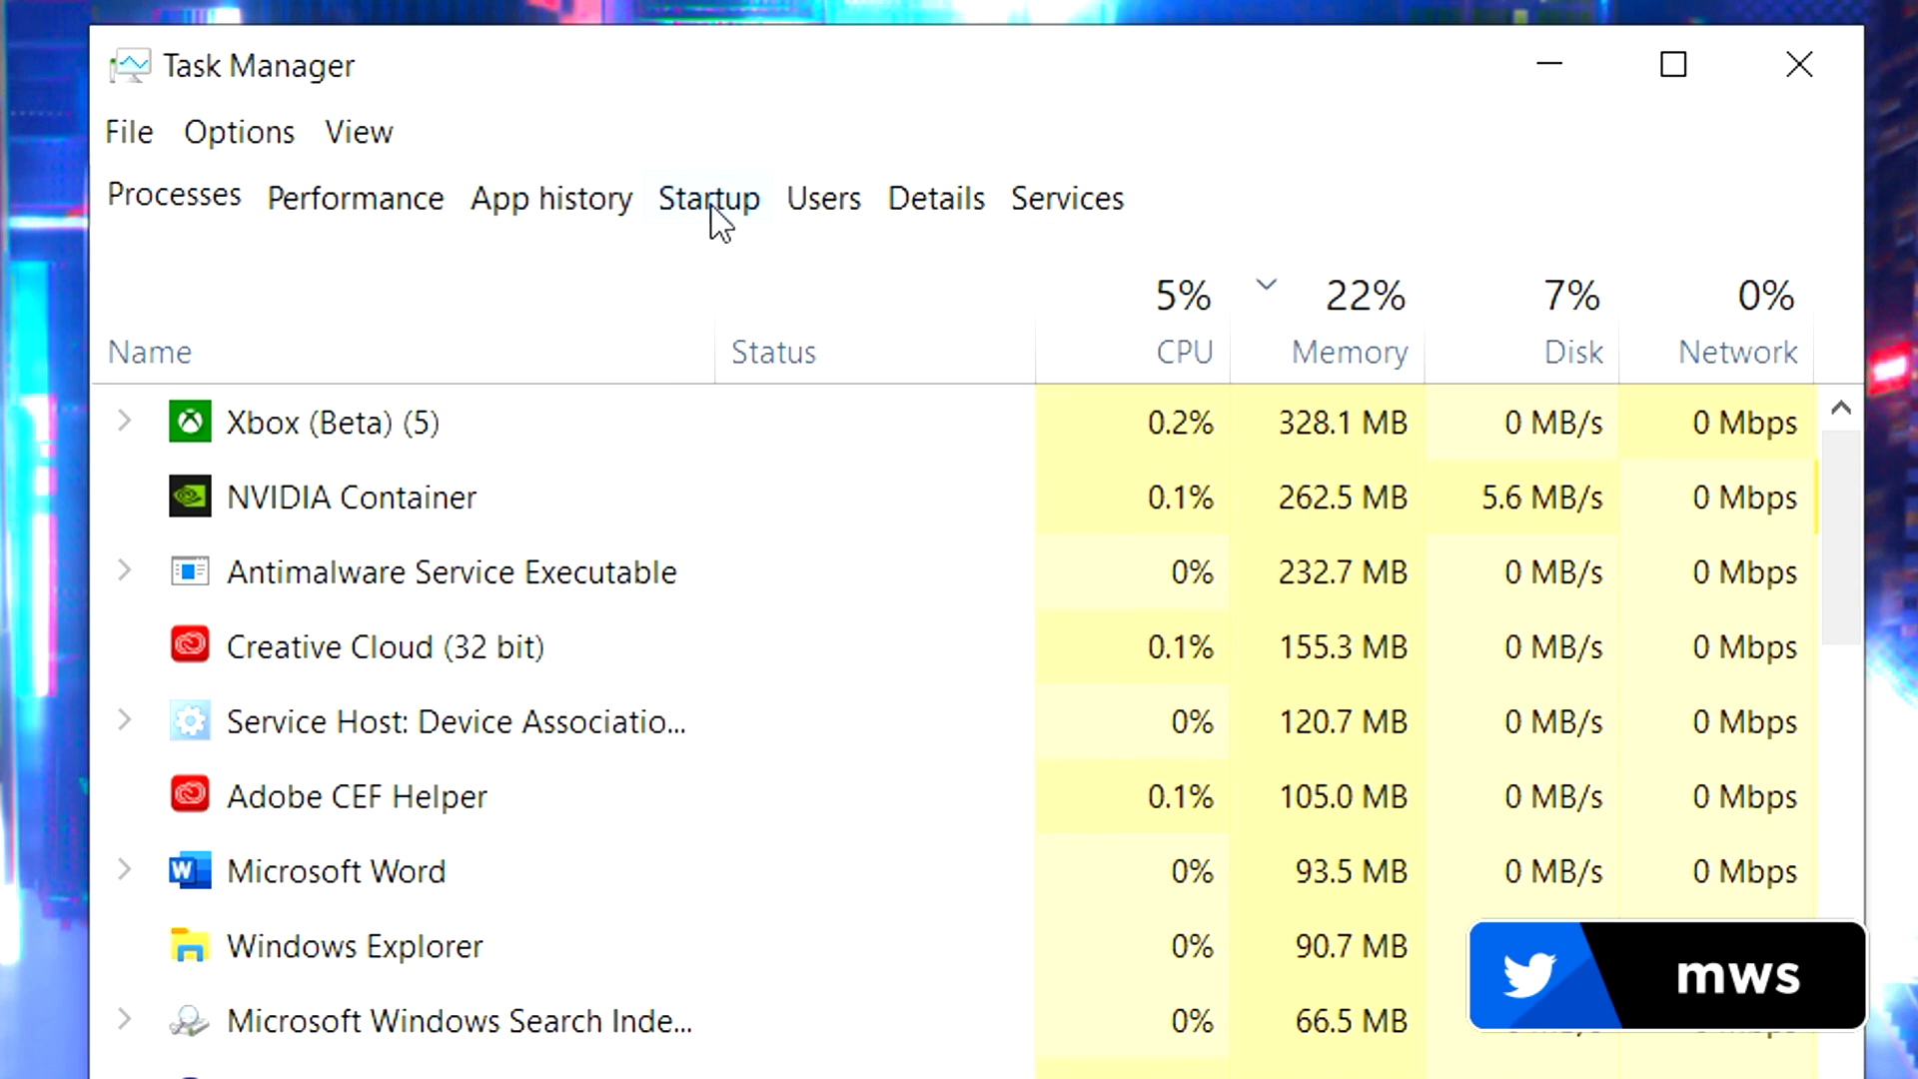
pyautogui.click(713, 207)
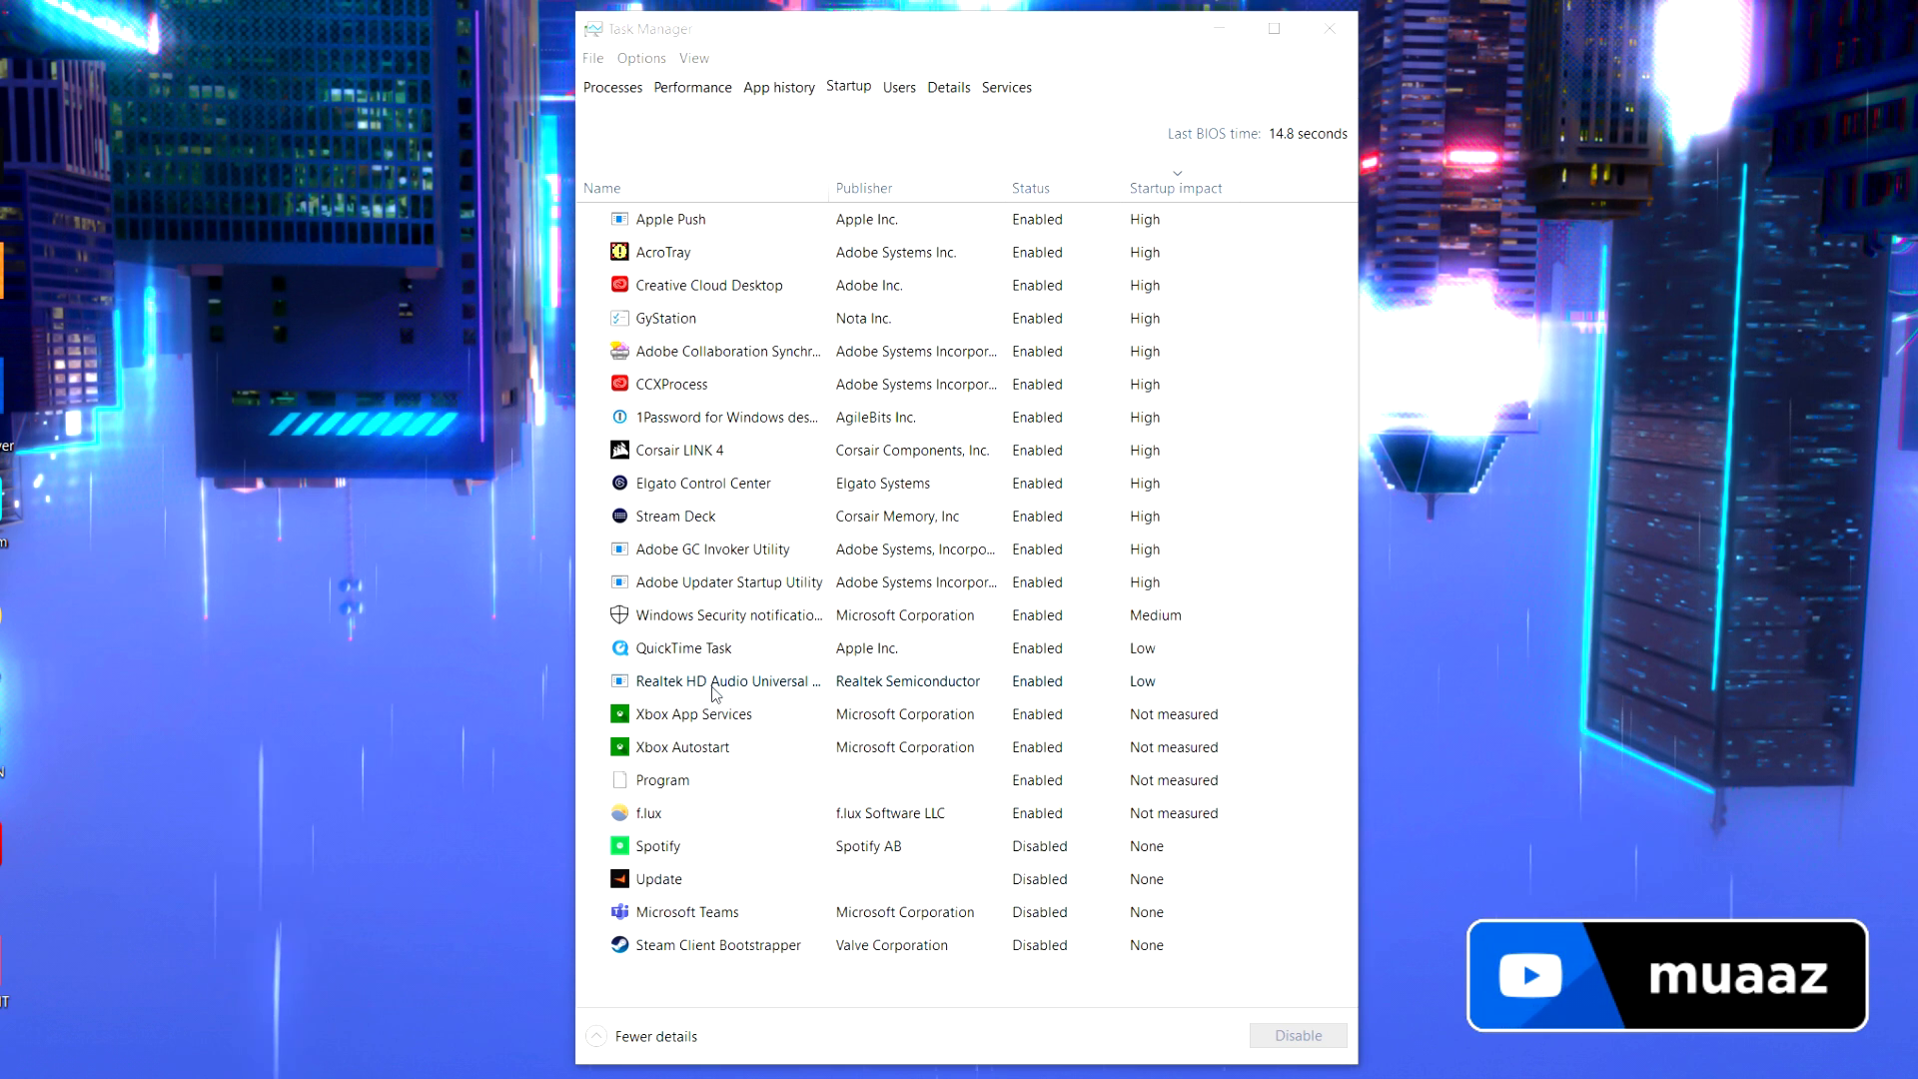
# Look through the startup programs from Spotify down to Steam Client Bootstrapper, and close Task Manager
pyautogui.click(664, 851)
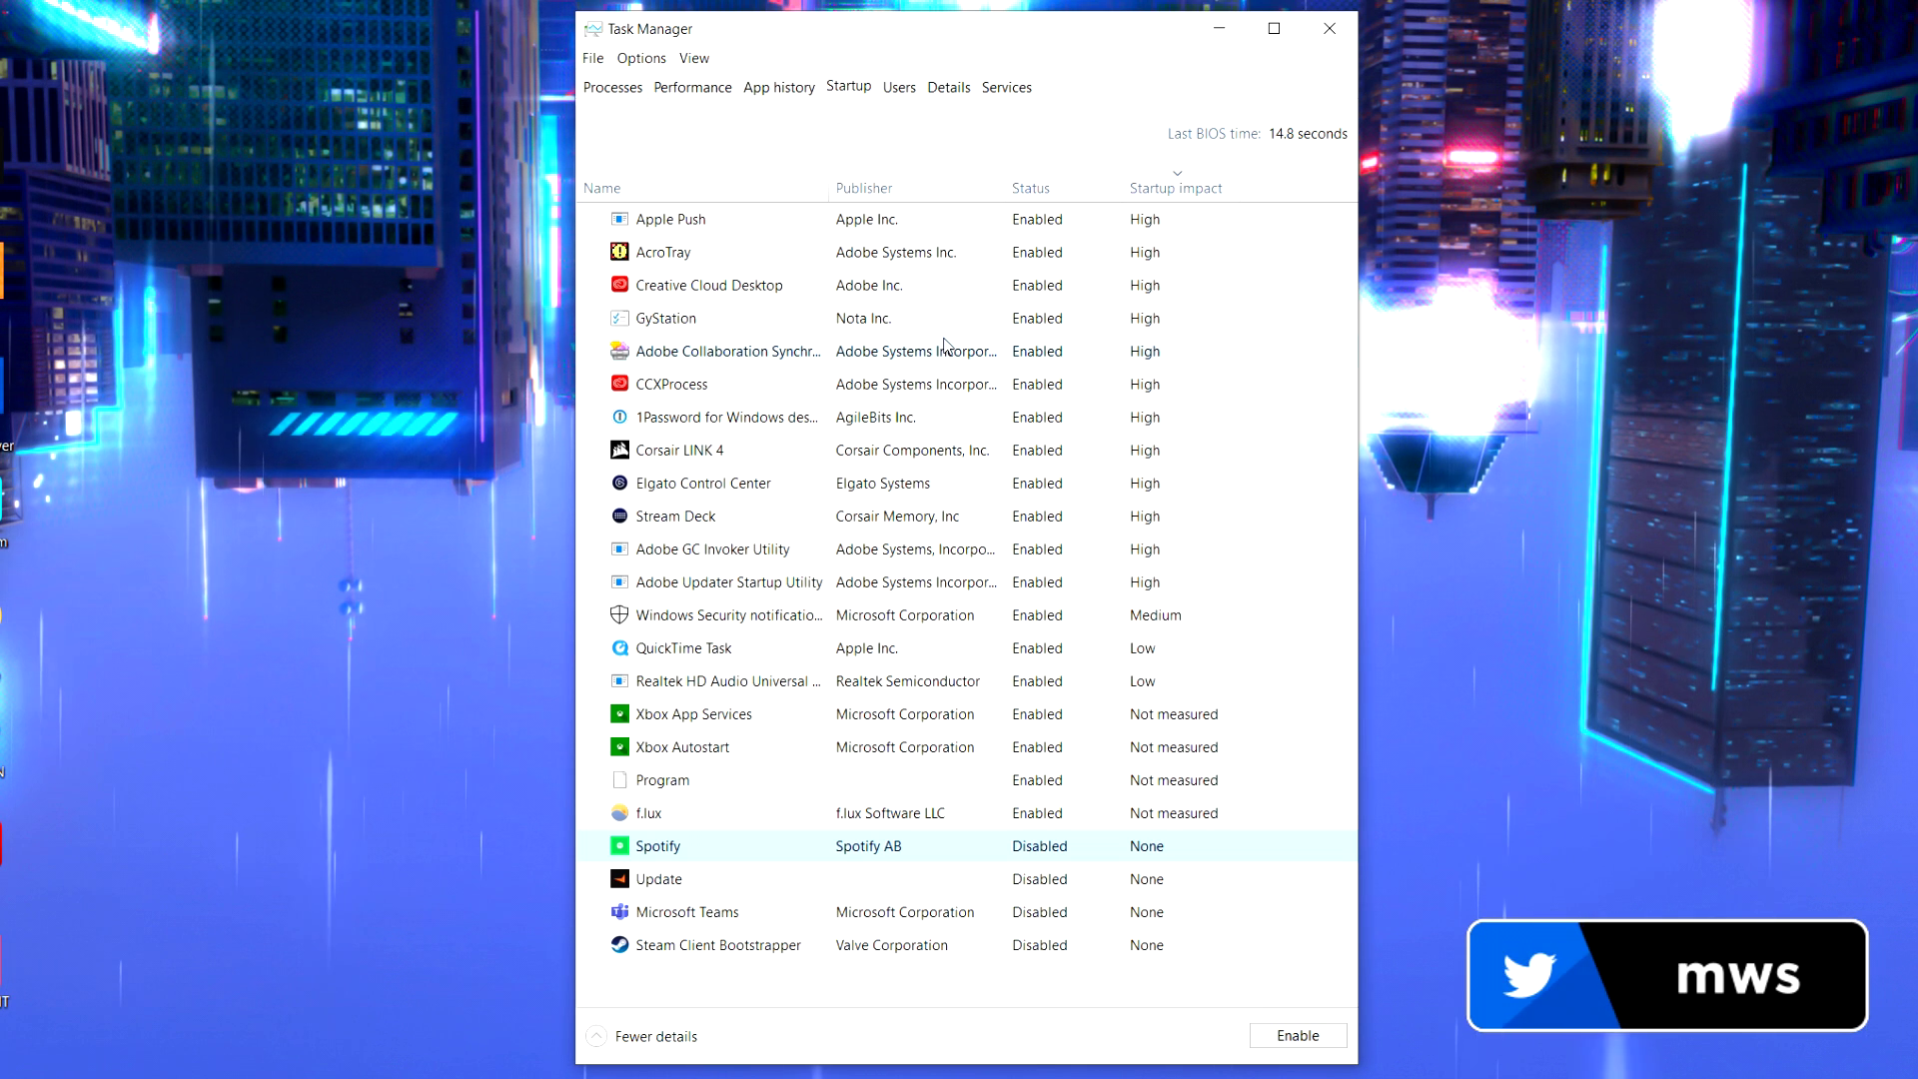
pyautogui.press('Down')
pyautogui.press('Down')
pyautogui.press('Down')
pyautogui.click(1331, 29)
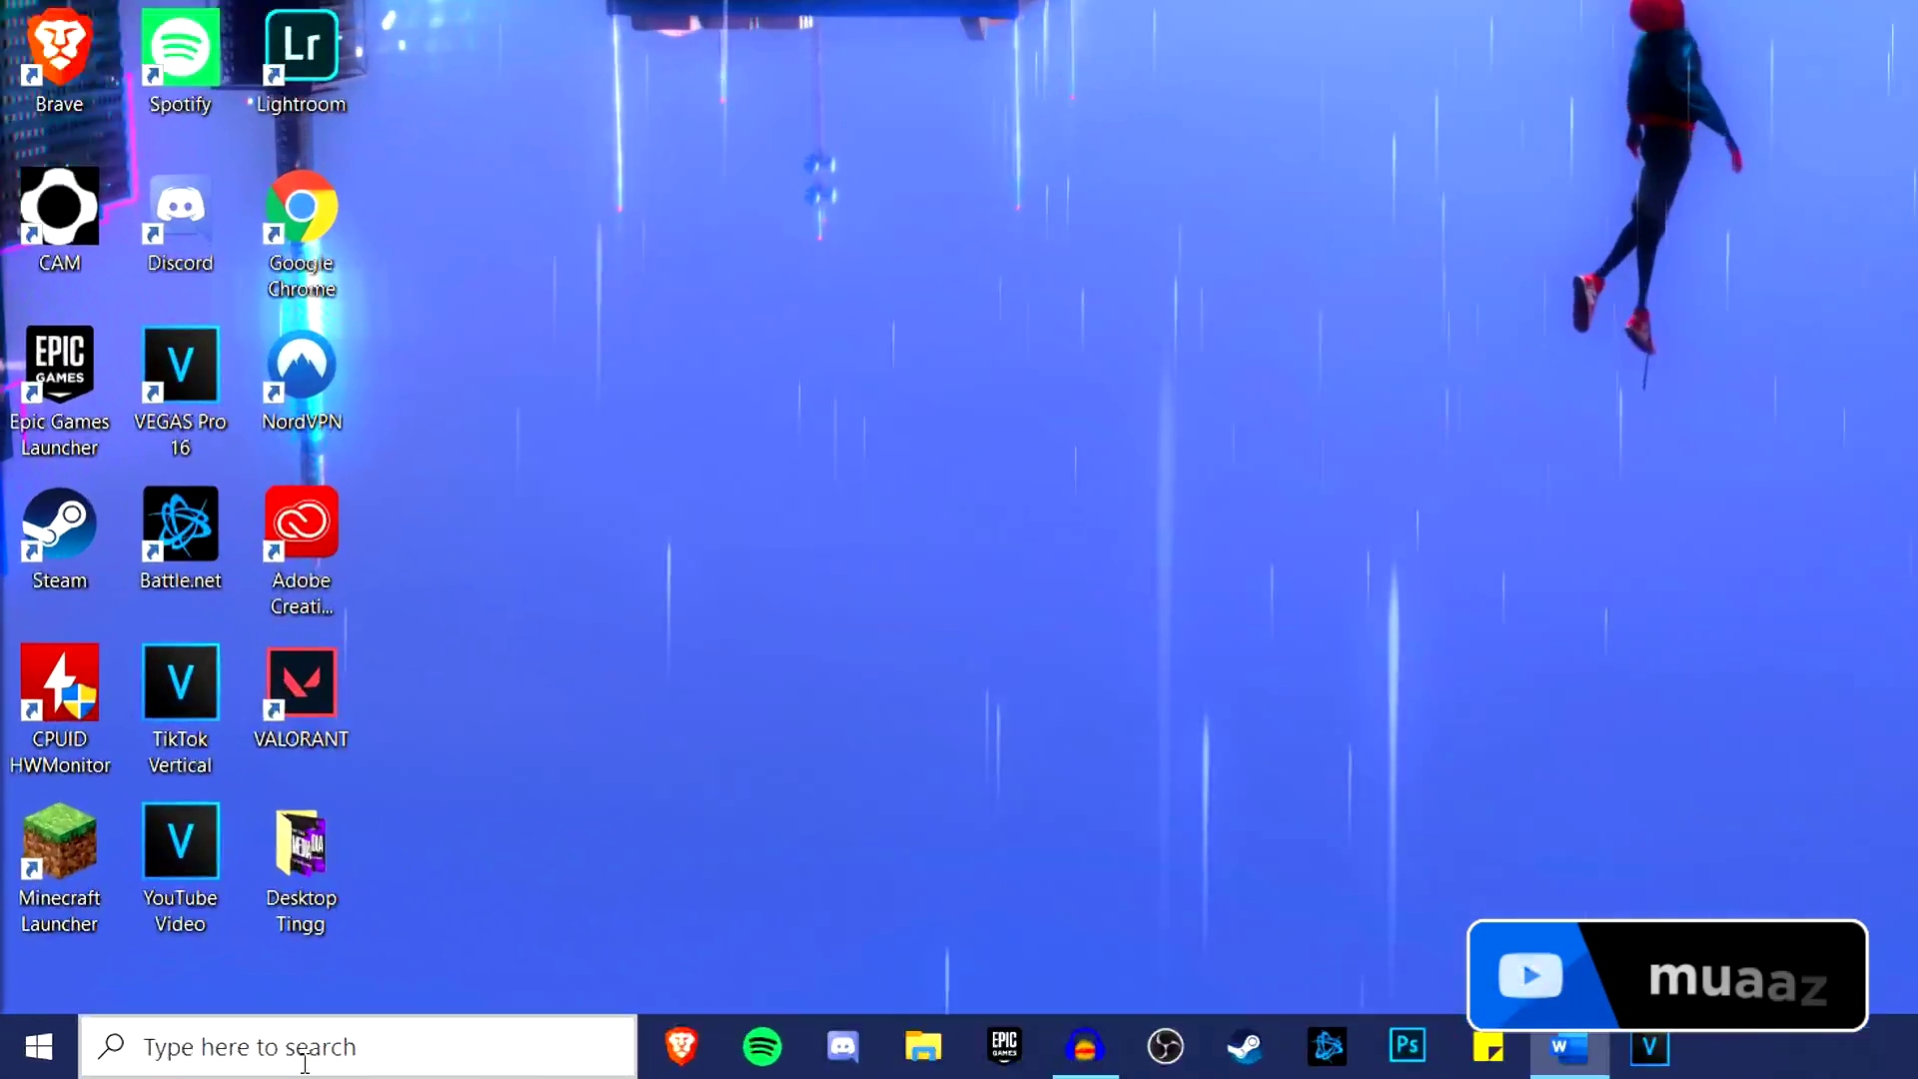
# Search Windows for "this pc" and open This PC to show the computer's drives
pyautogui.click(305, 1061)
pyautogui.write('this pc')
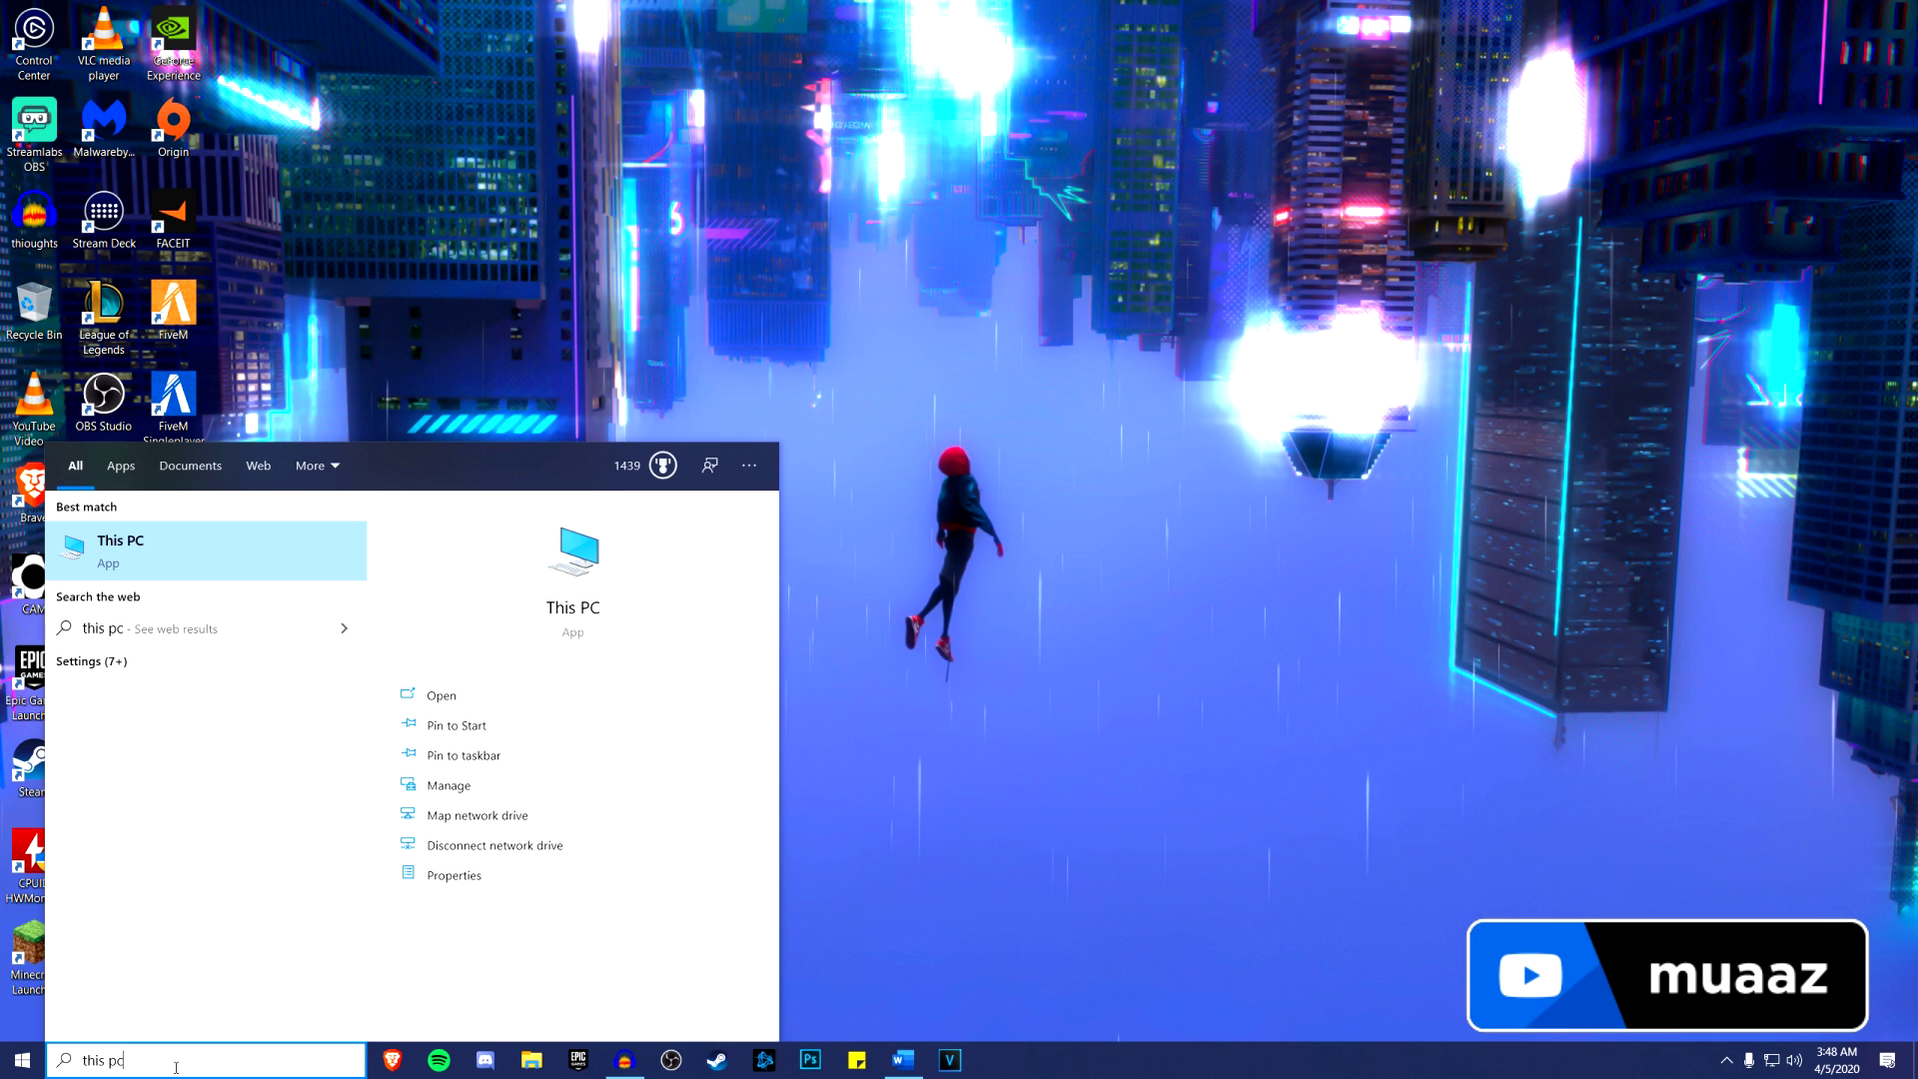
pyautogui.press('Return')
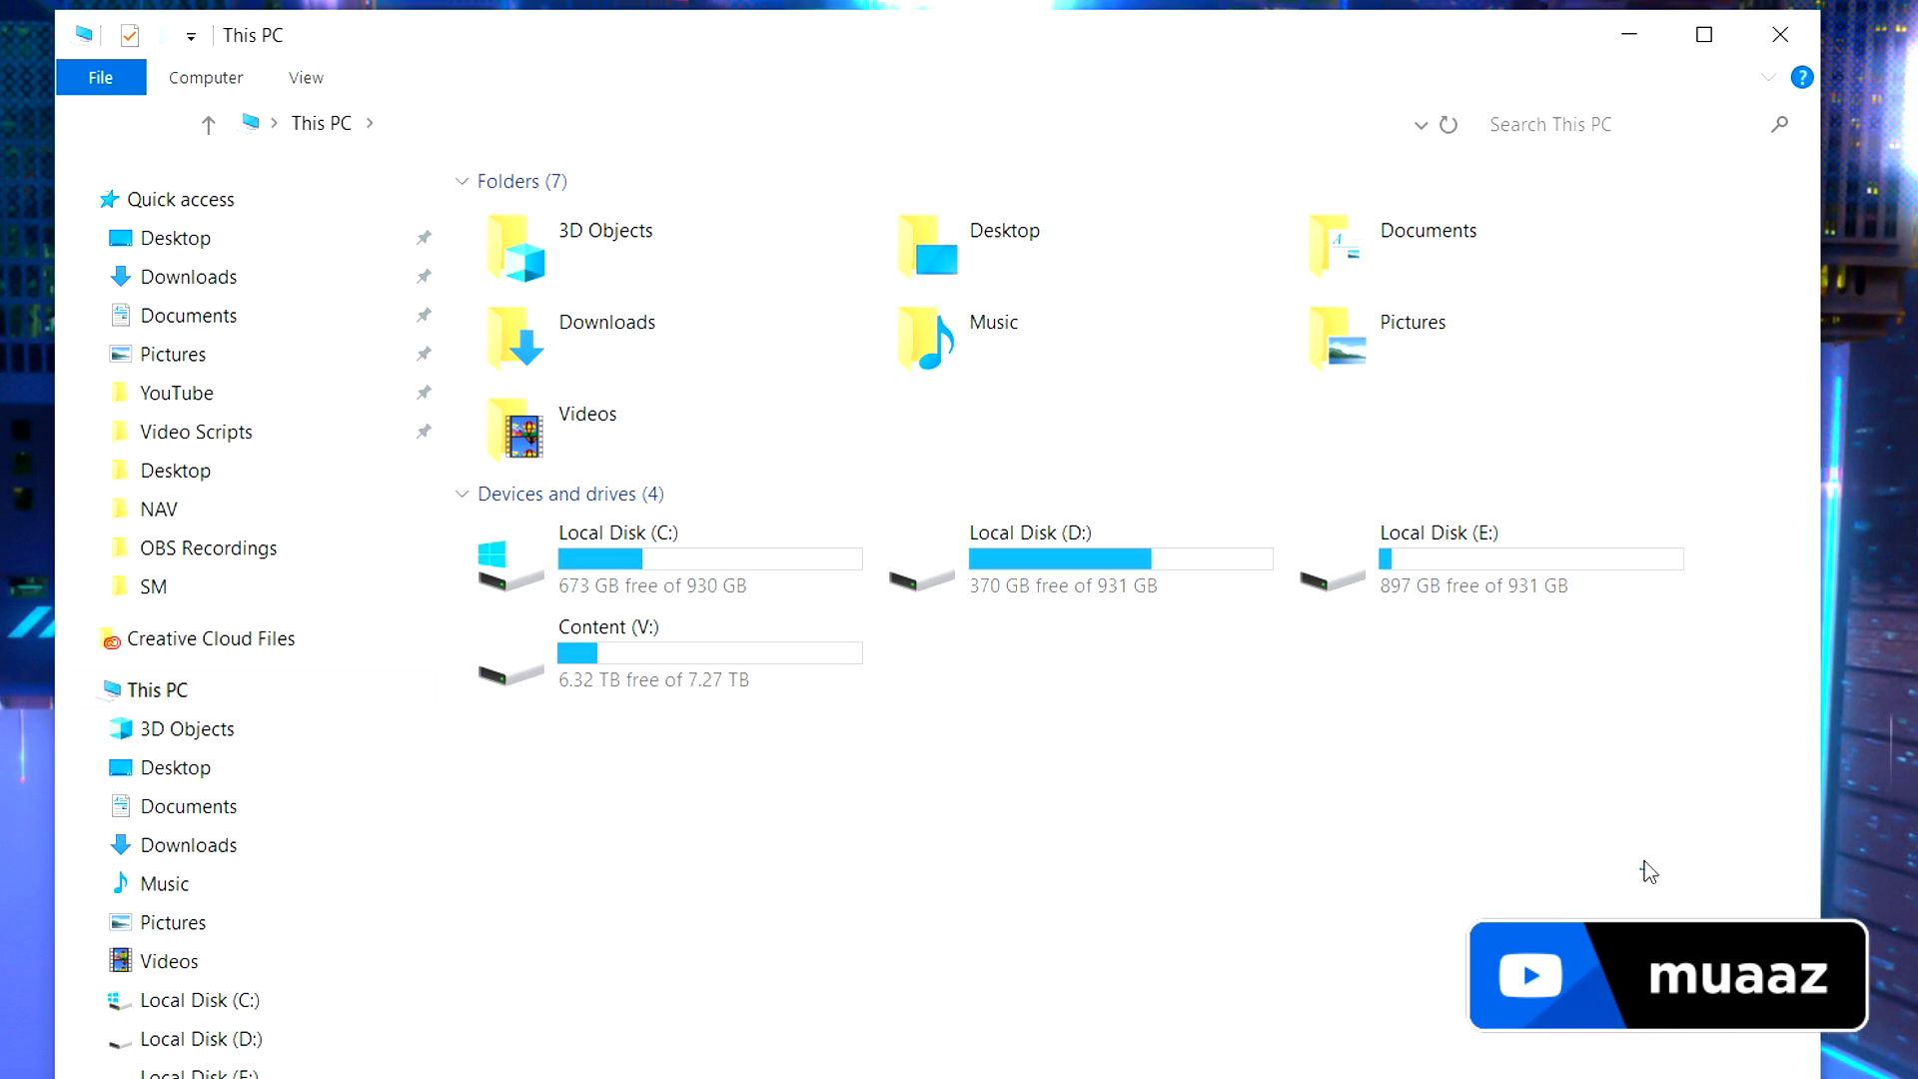
pyautogui.moveTo(1357, 577); pyautogui.dragTo(665, 156)
pyautogui.moveTo(444, 153); pyautogui.dragTo(1135, 1015)
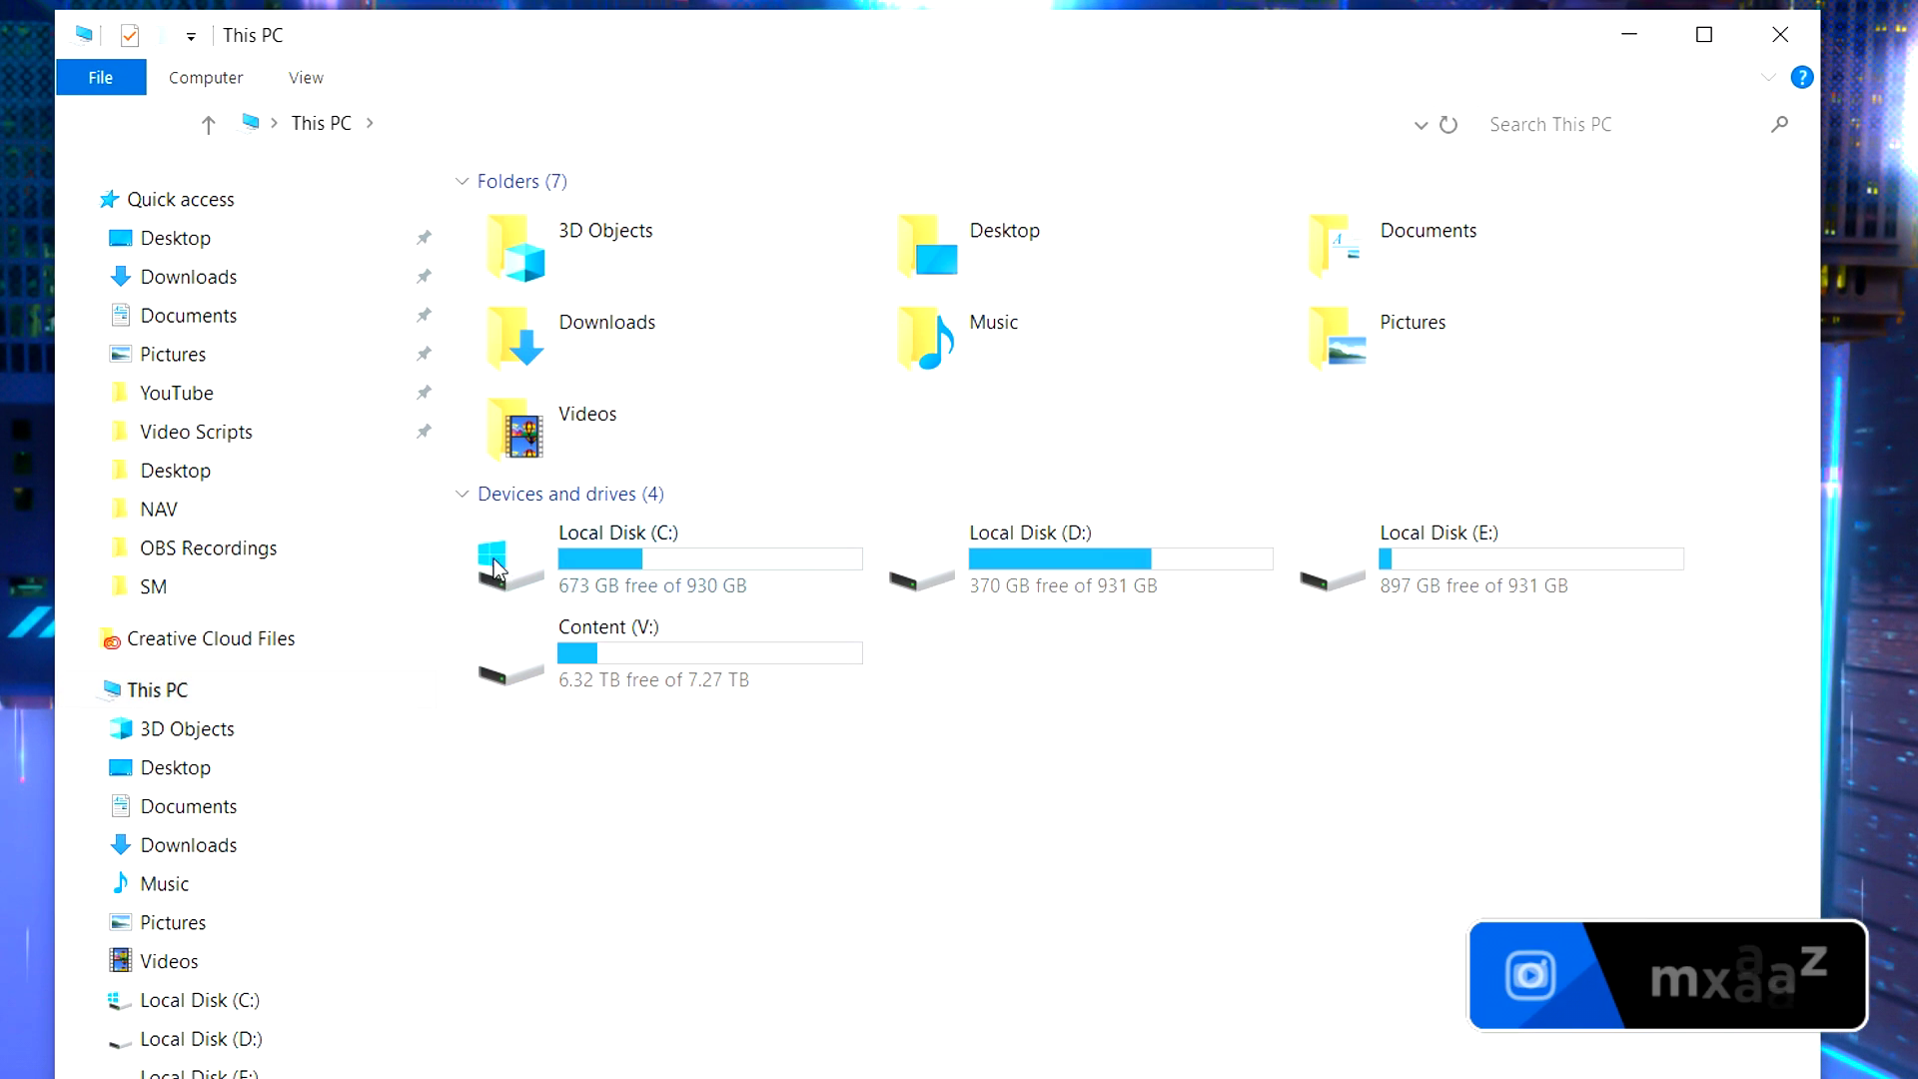
# Open the properties of Local Disk (C:) and start Disk Cleanup for it
pyautogui.rightClick(649, 566)
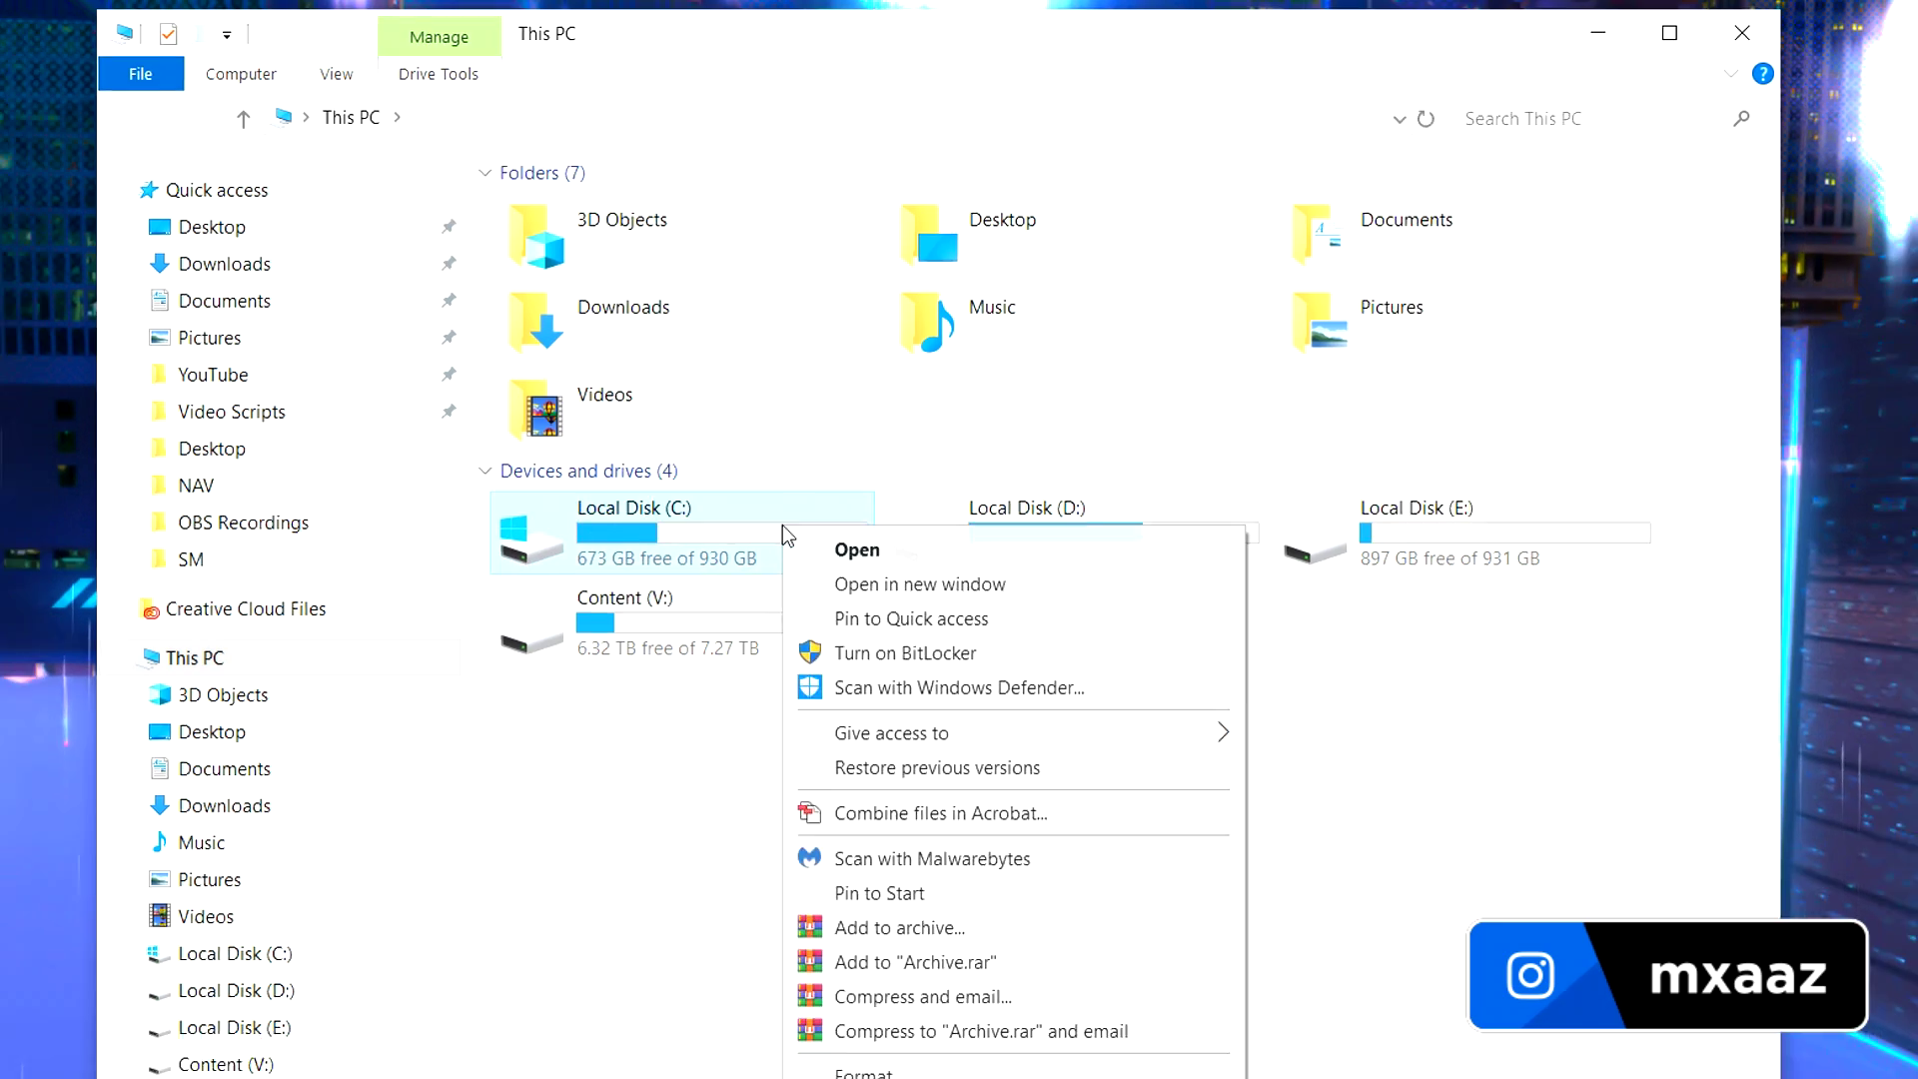
pyautogui.click(939, 879)
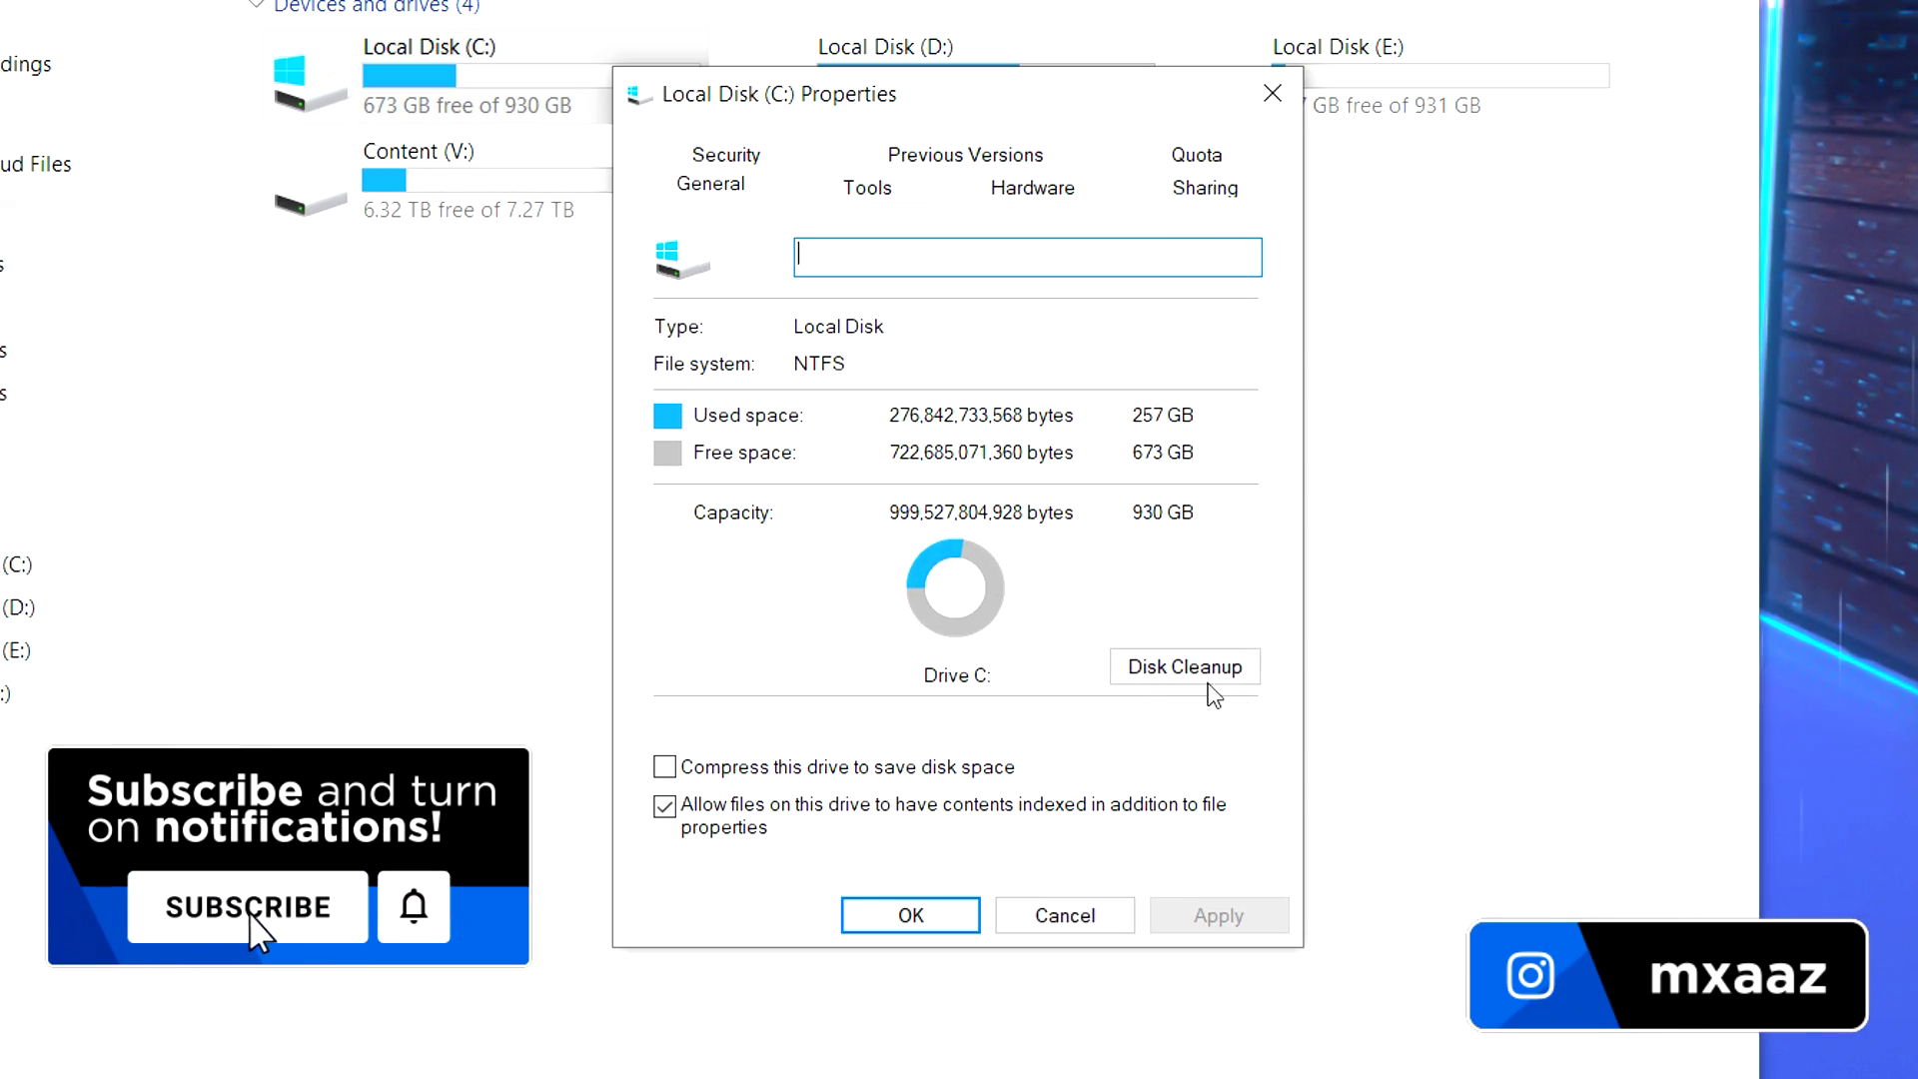
pyautogui.click(1188, 734)
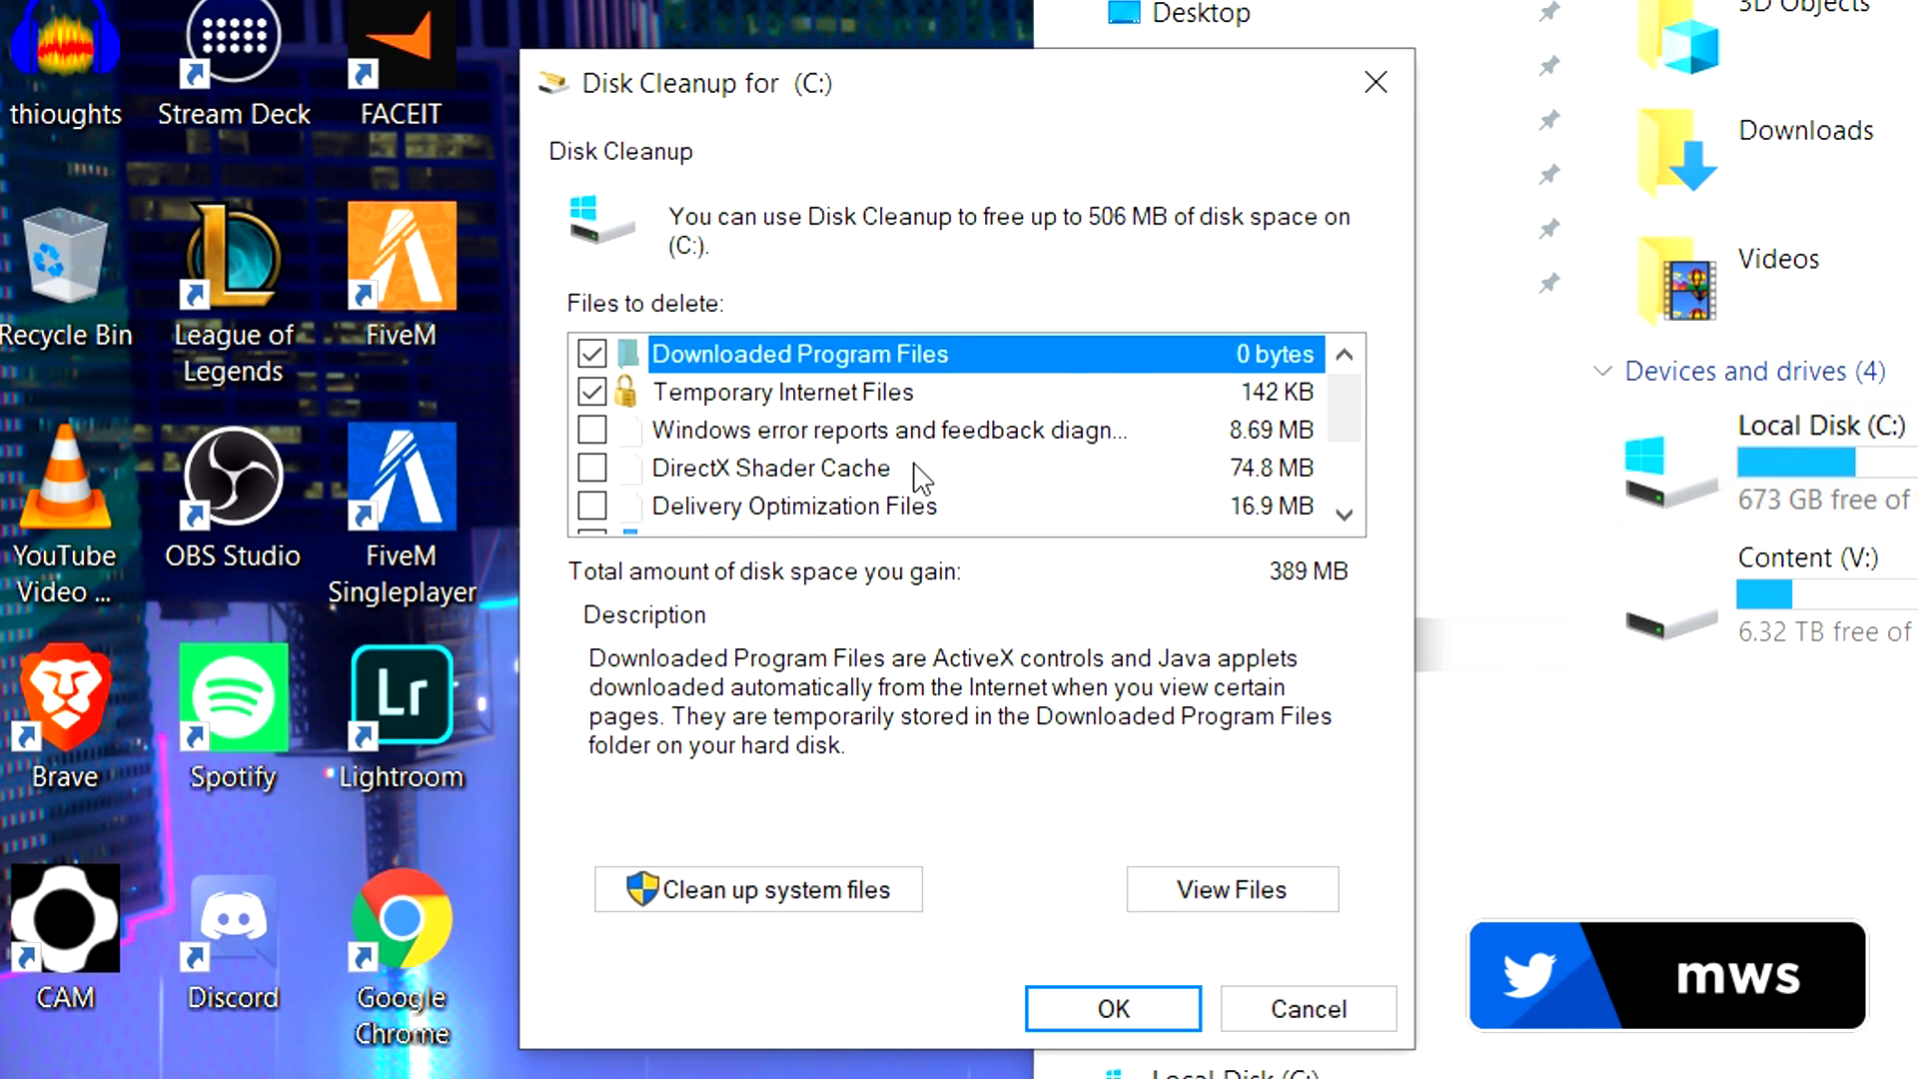
# Select all file categories in Disk Cleanup for C:, including DirectX Shader Cache, Downloads, Recycle Bin and Temporary files, and permanently delete the files
pyautogui.scroll(-1, 922, 477)
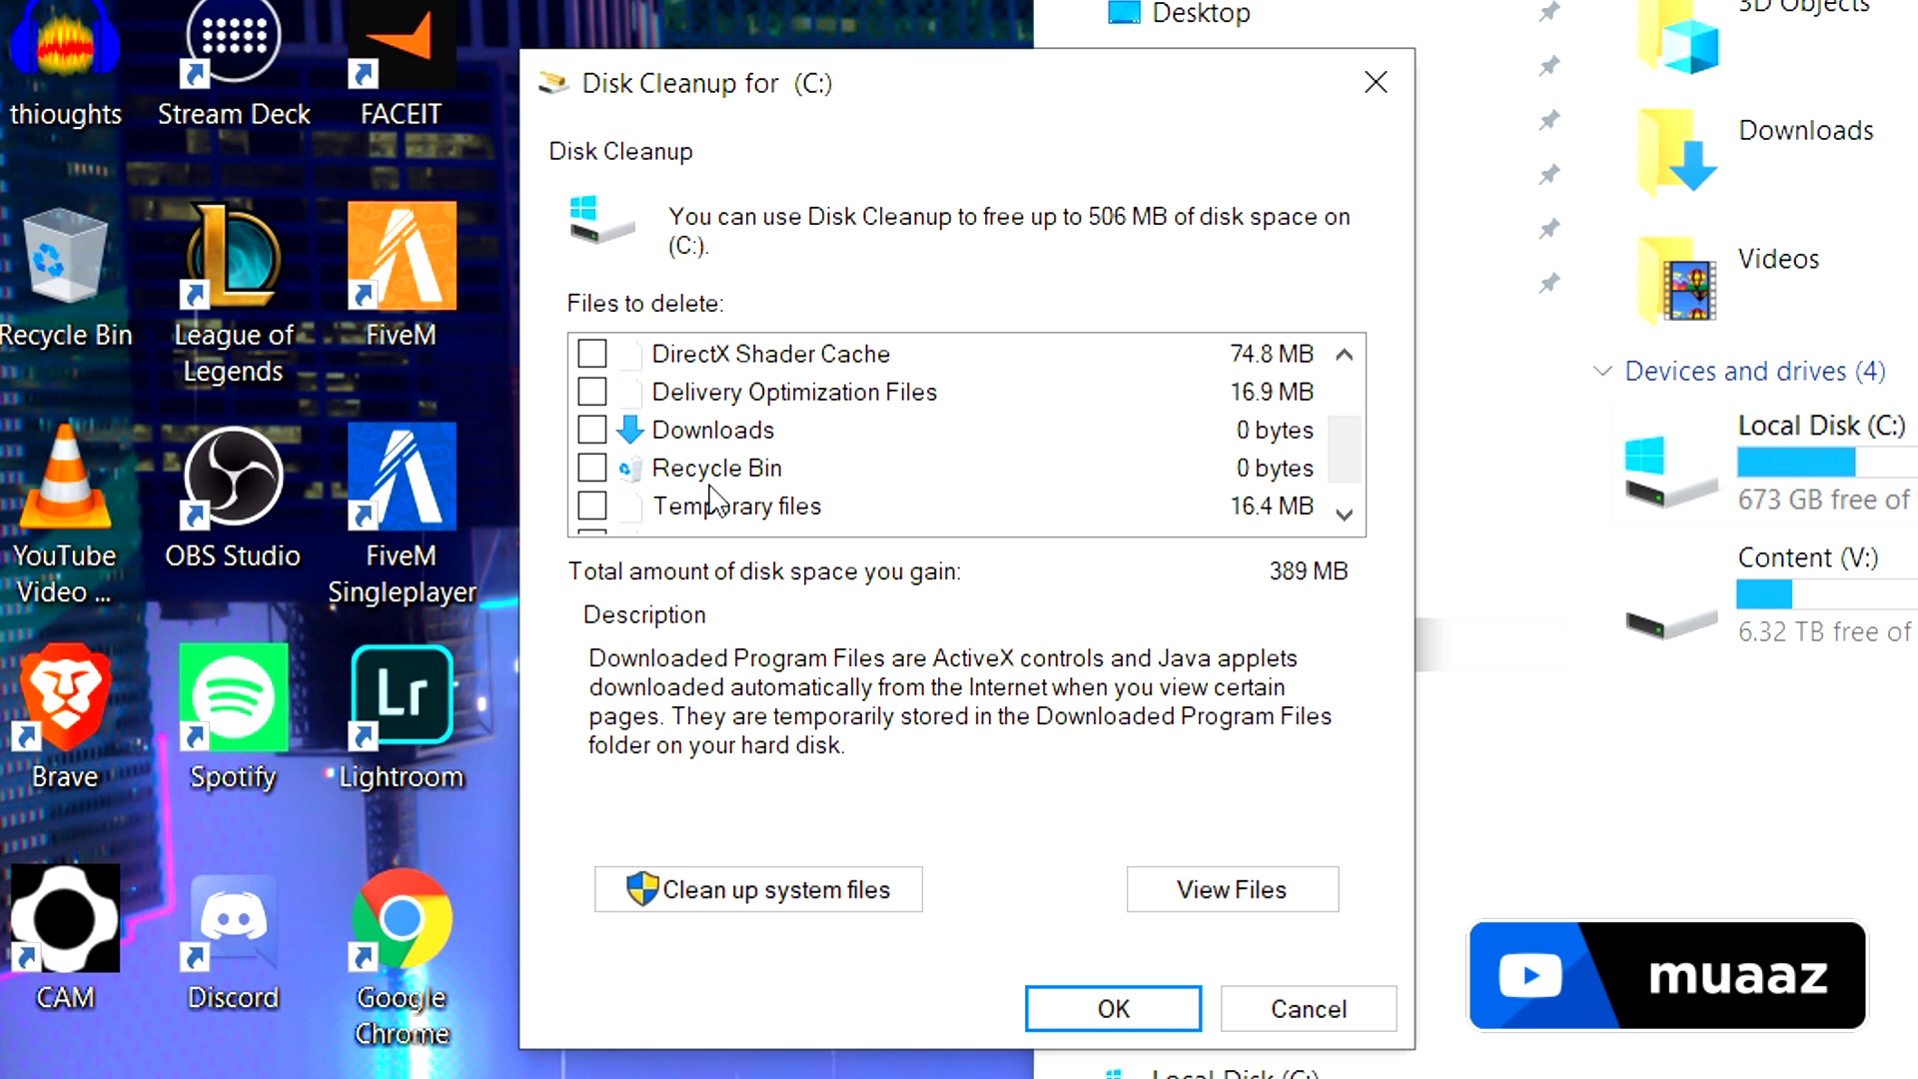
pyautogui.scroll(-1, 717, 497)
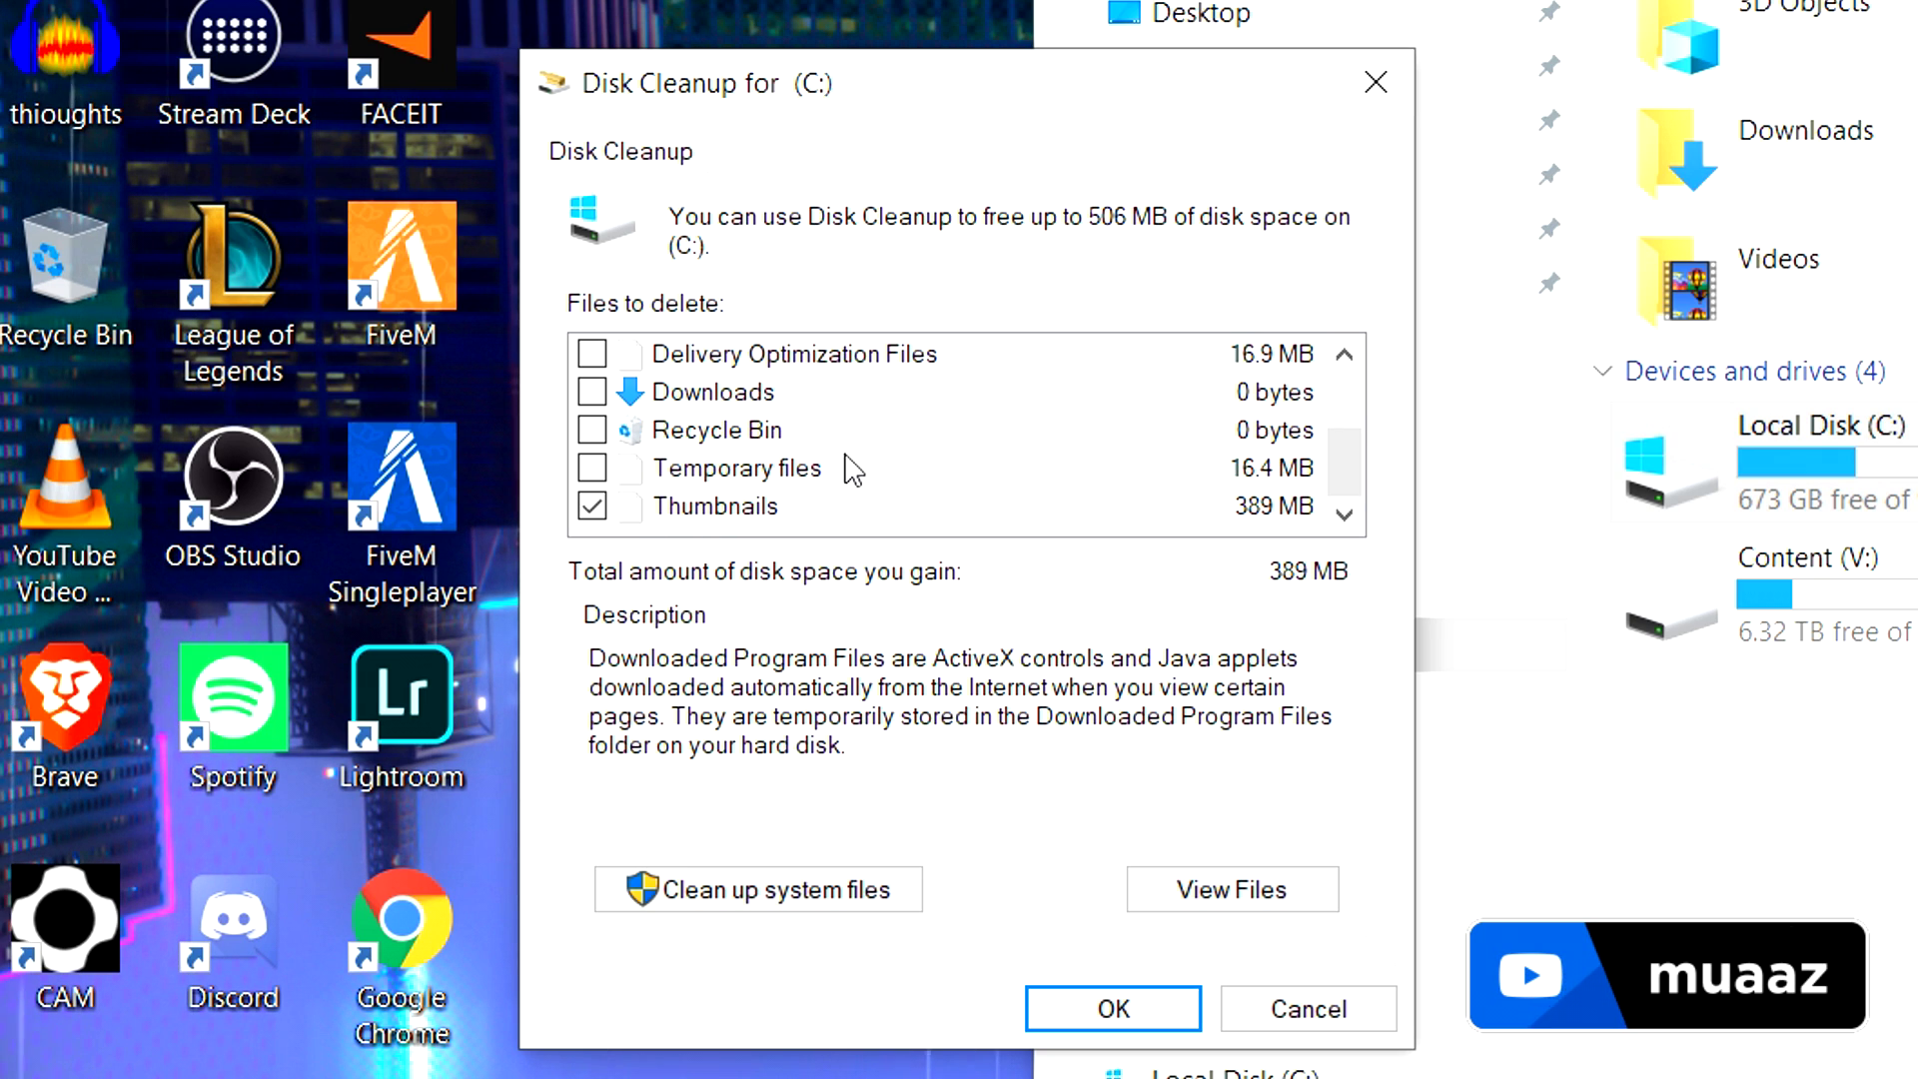
pyautogui.scroll(2, 852, 461)
pyautogui.click(593, 432)
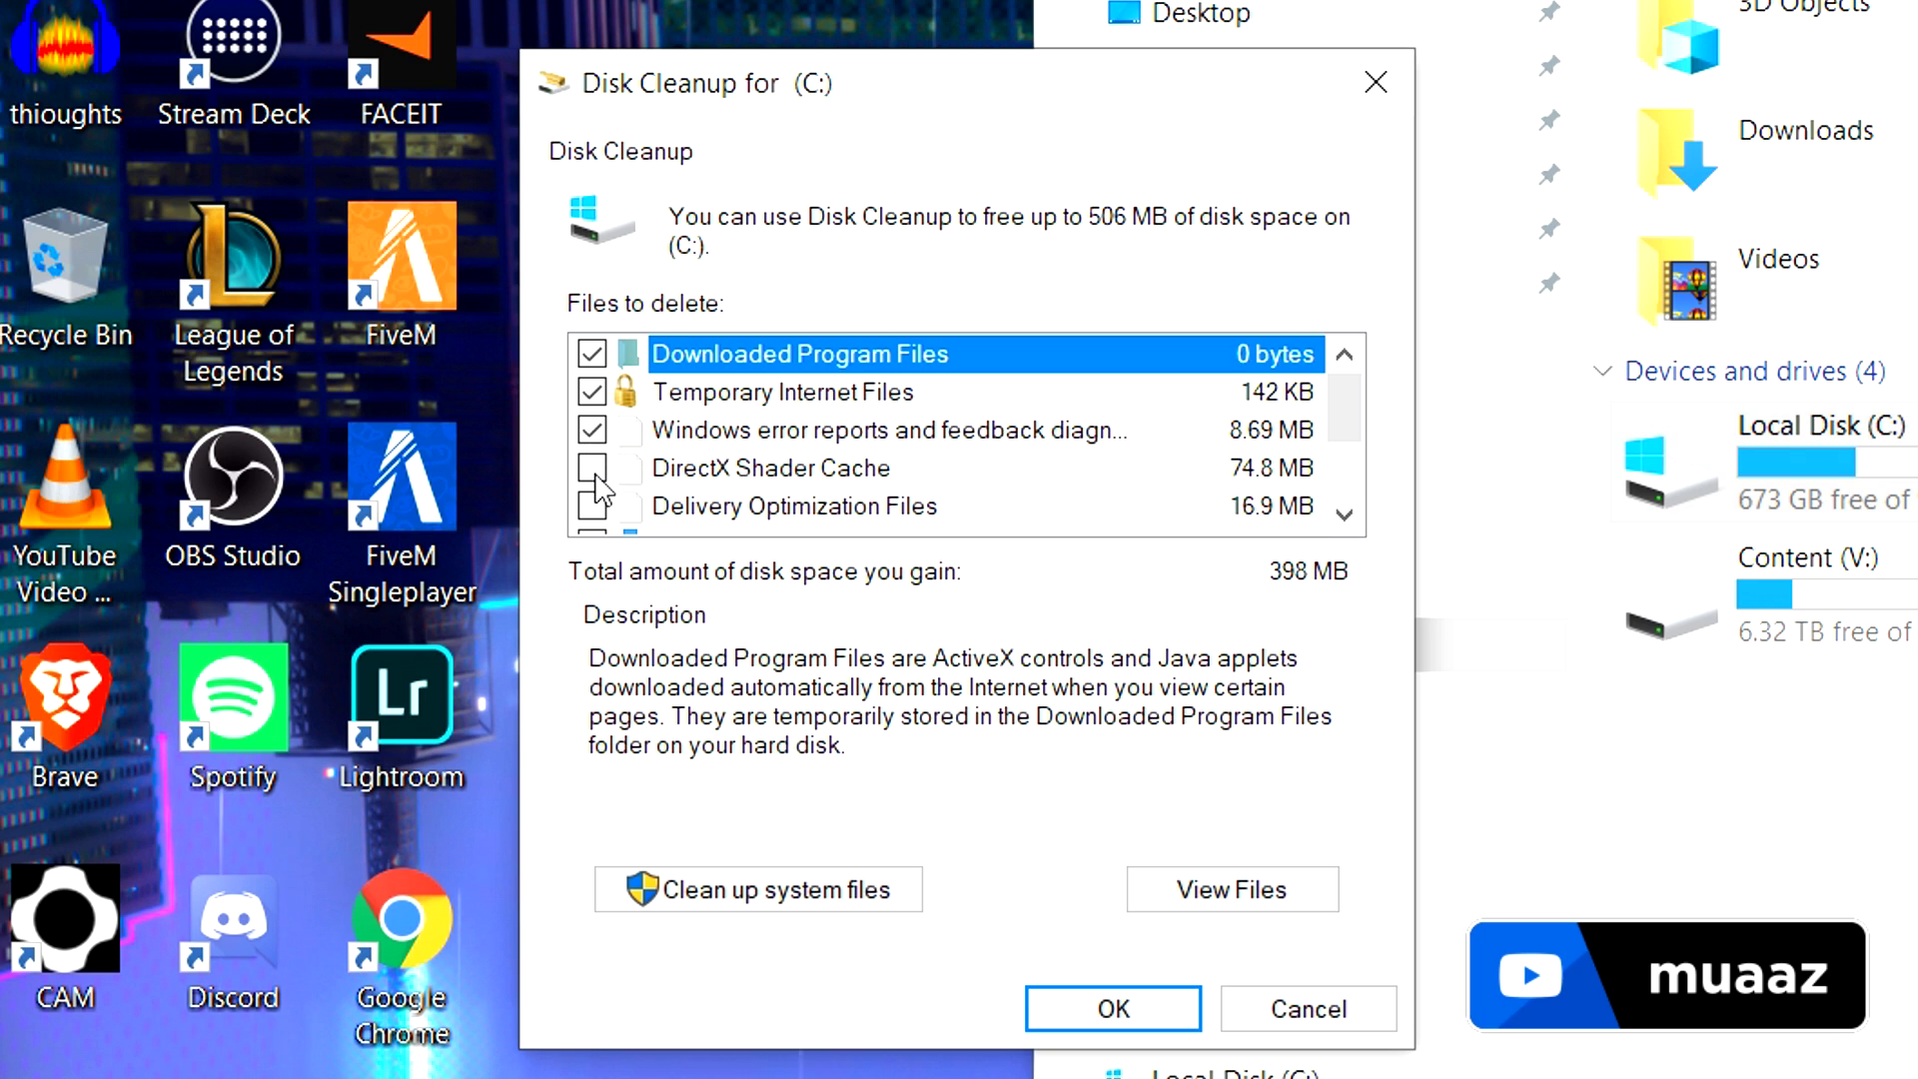
pyautogui.click(593, 507)
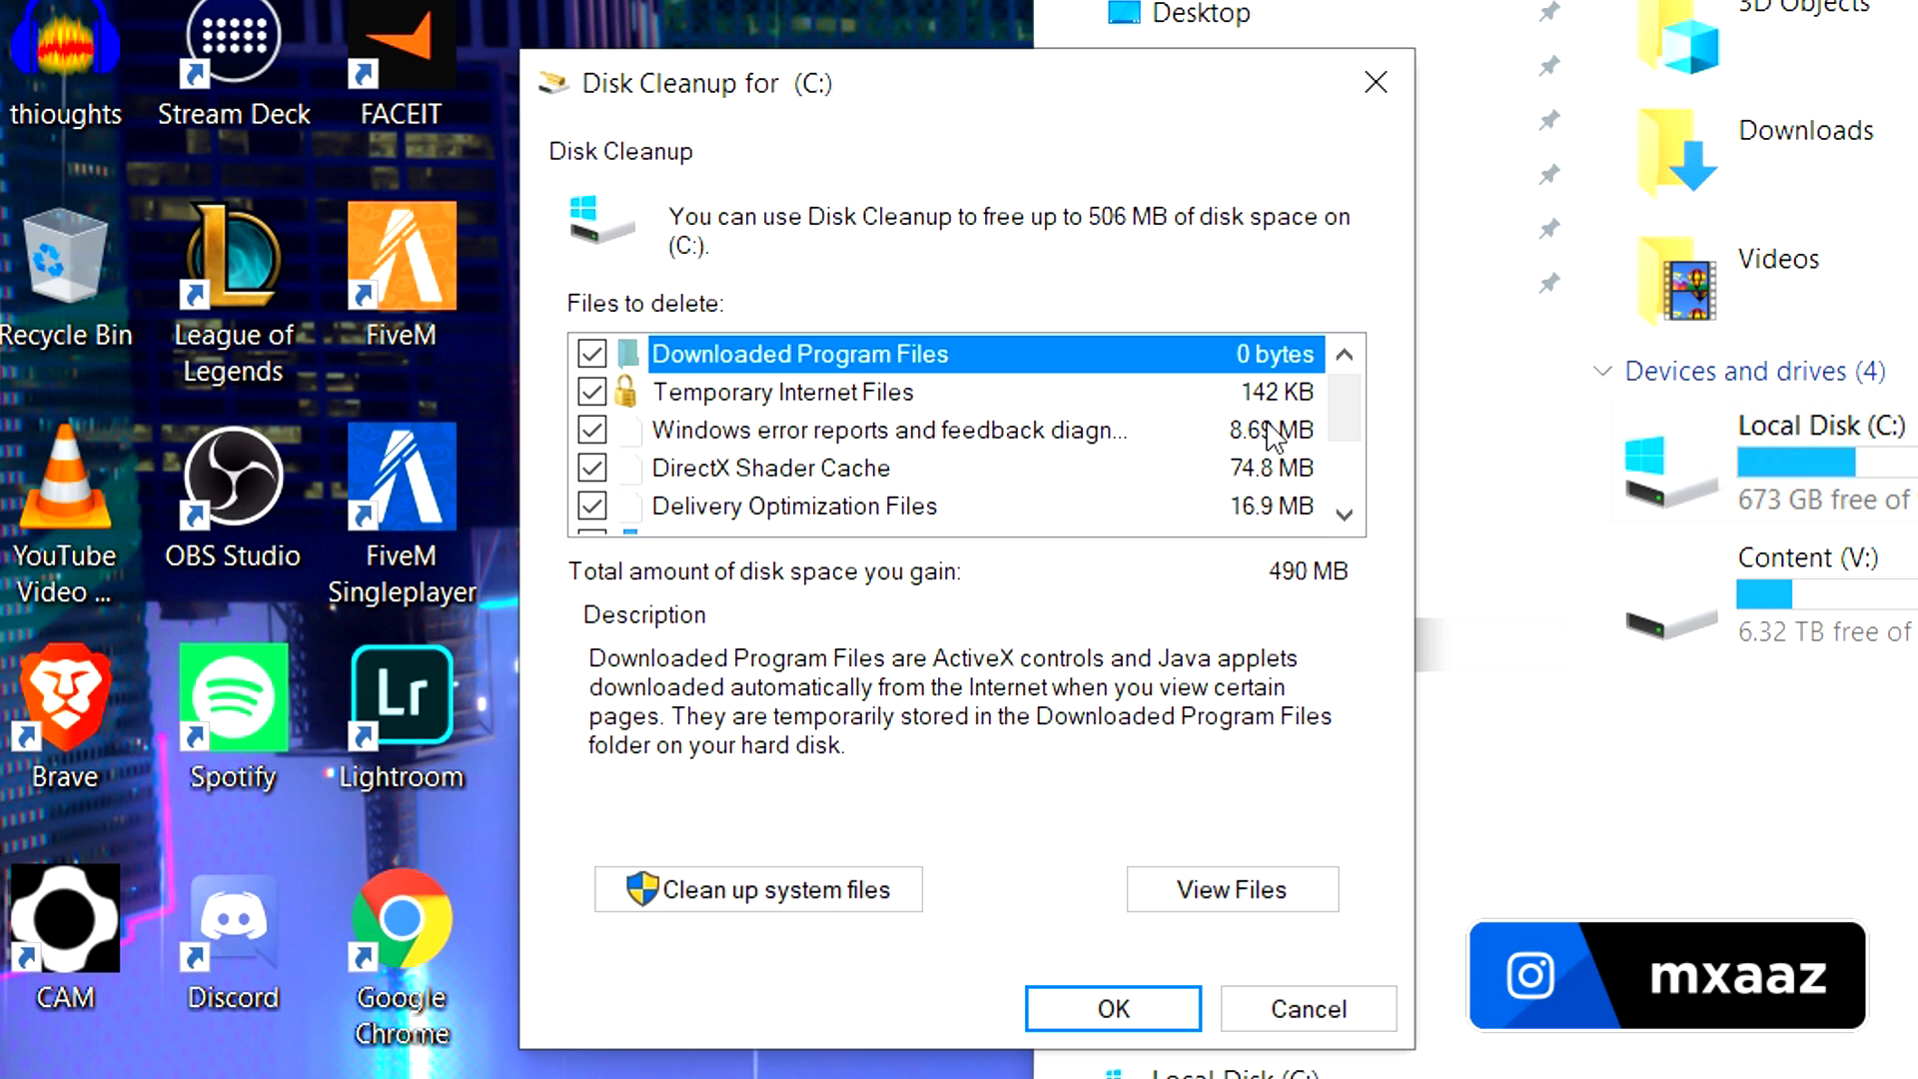
pyautogui.moveTo(1339, 406); pyautogui.dragTo(1349, 441)
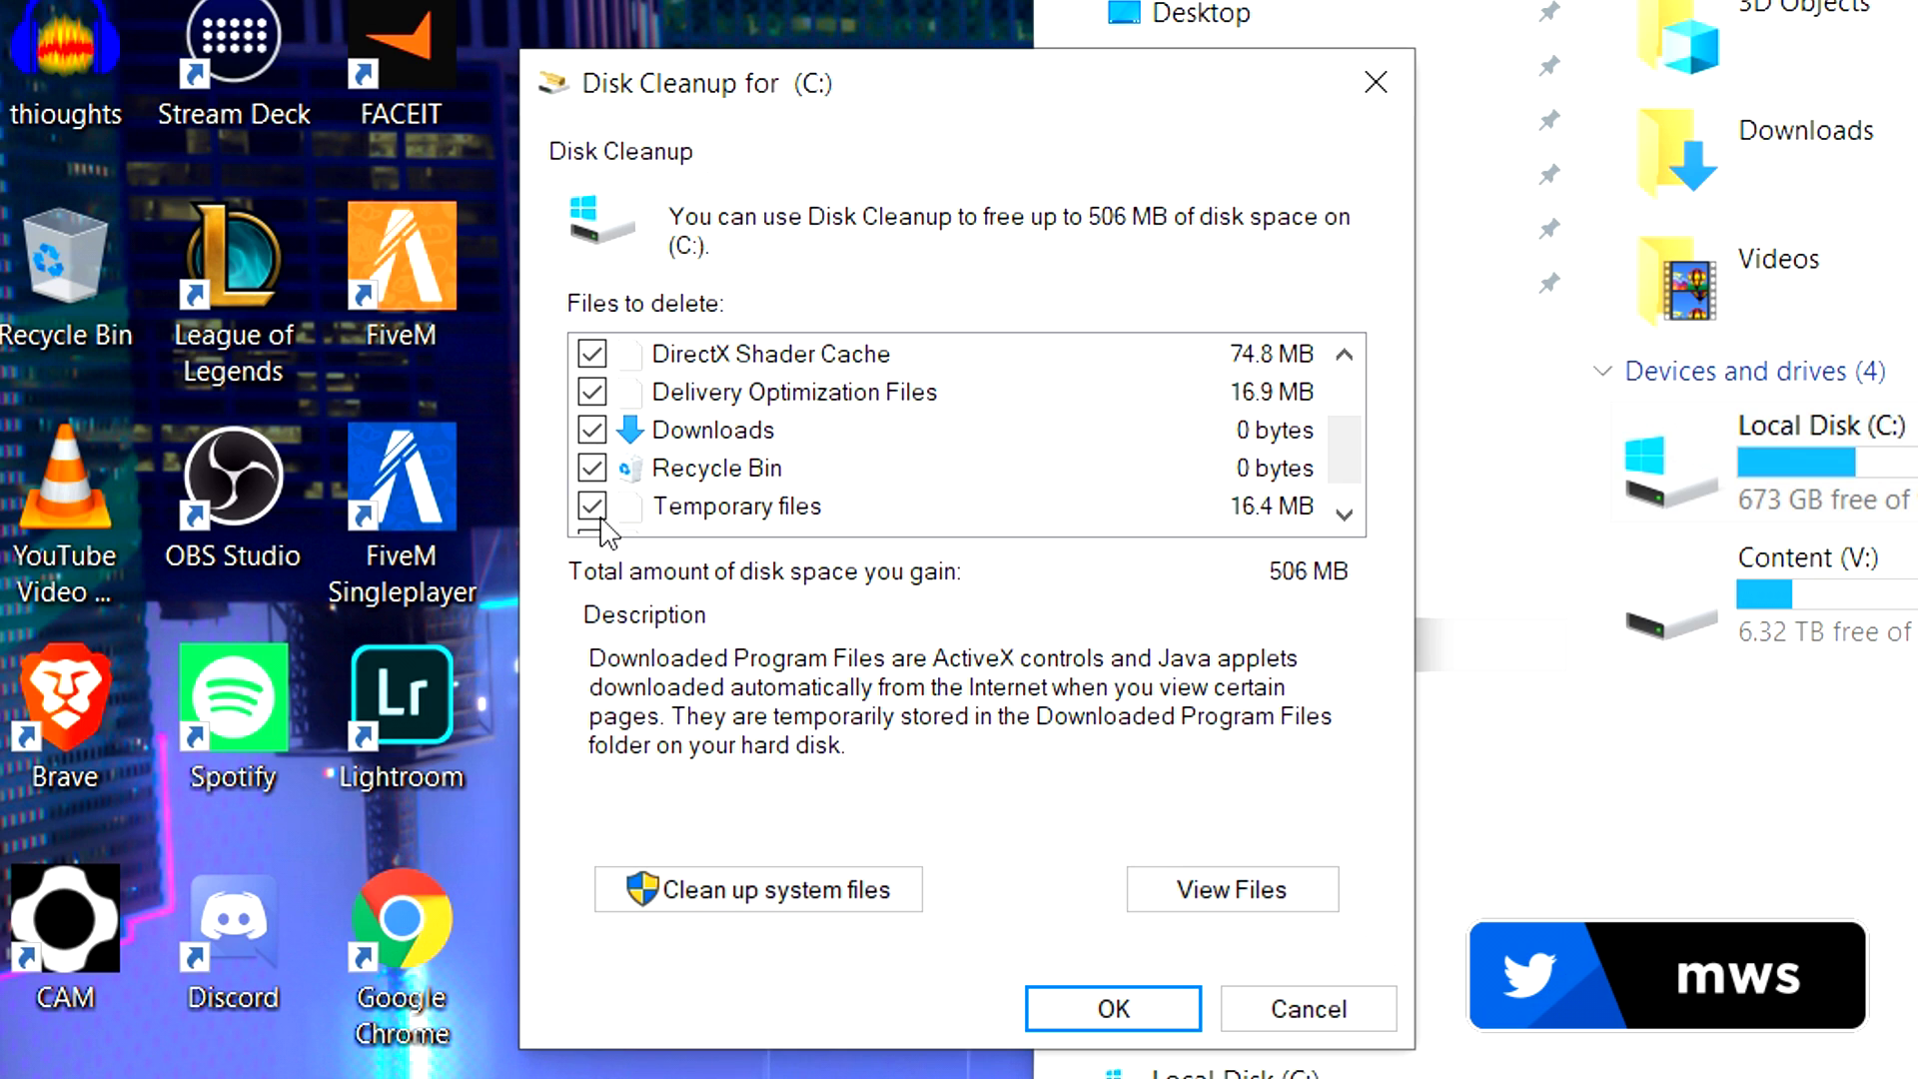
pyautogui.moveTo(1359, 449); pyautogui.dragTo(1361, 394)
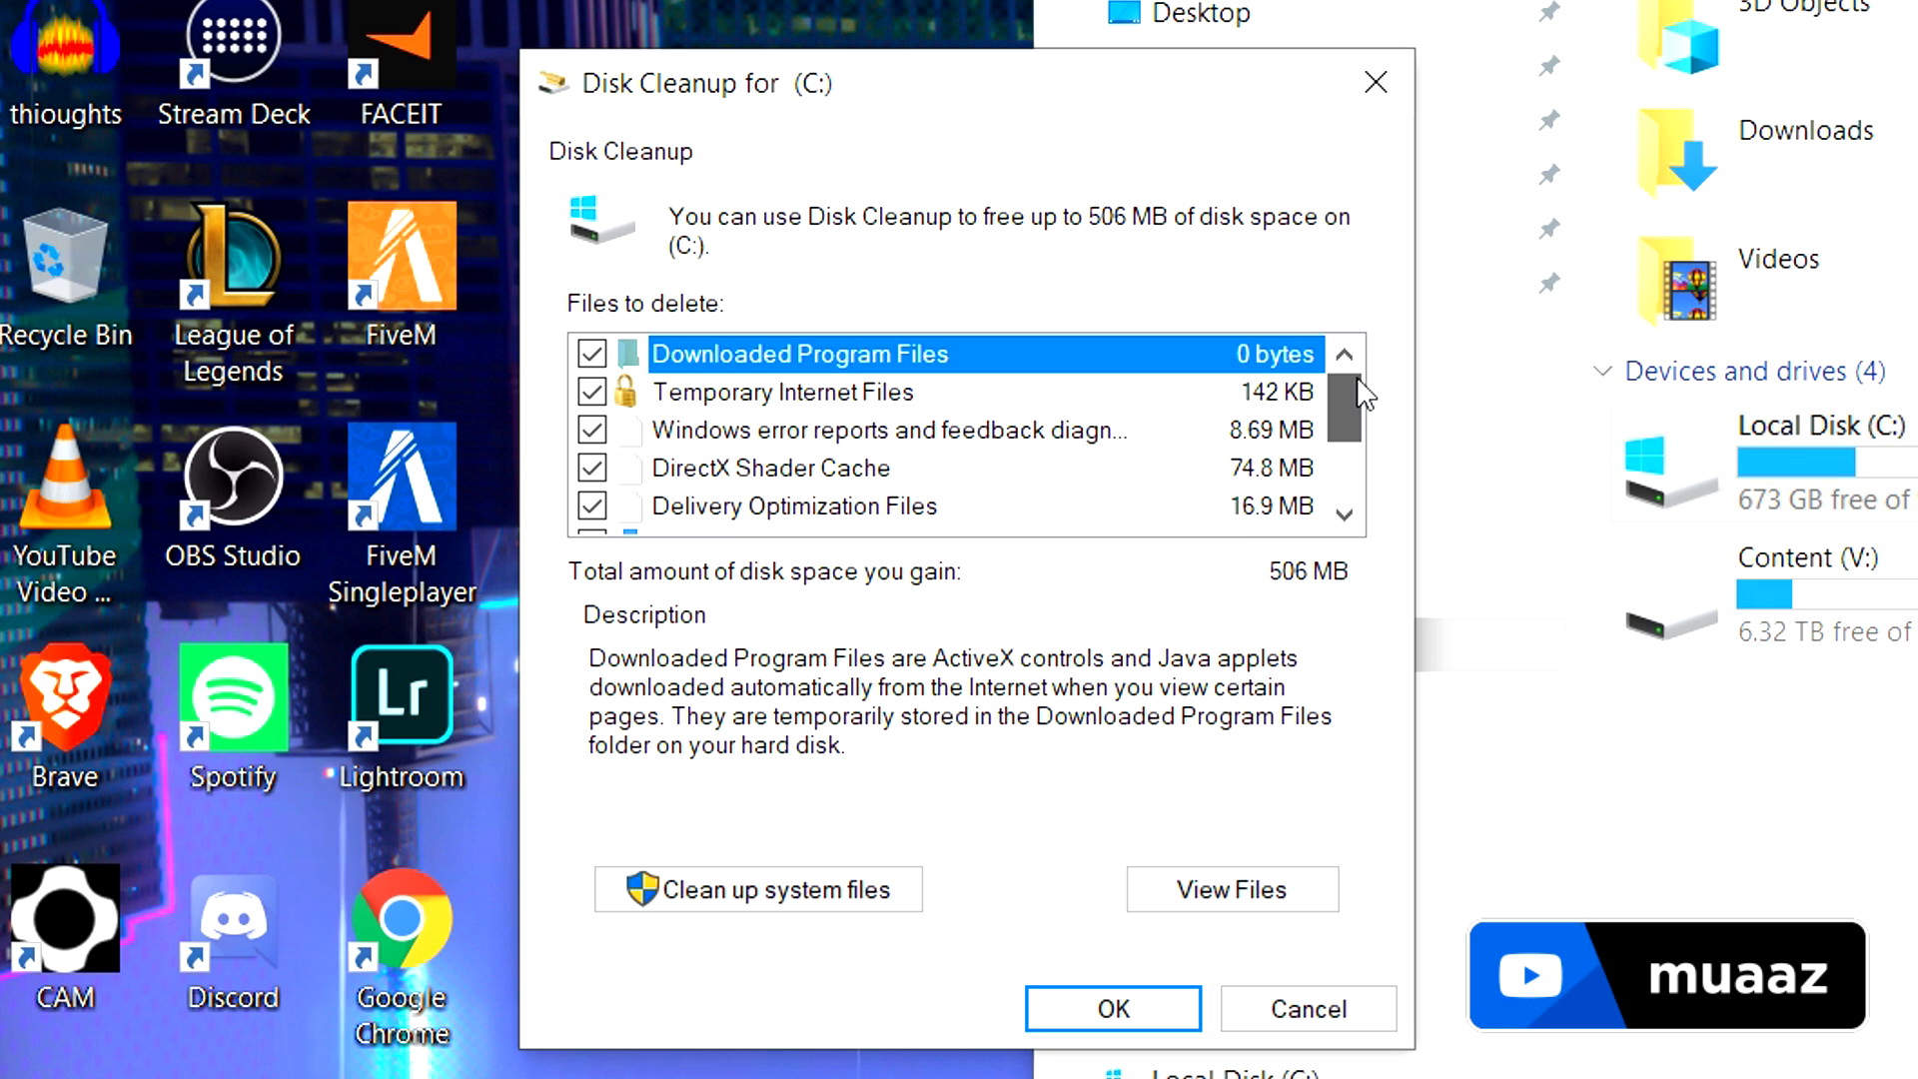
pyautogui.moveTo(1362, 394); pyautogui.dragTo(1337, 475)
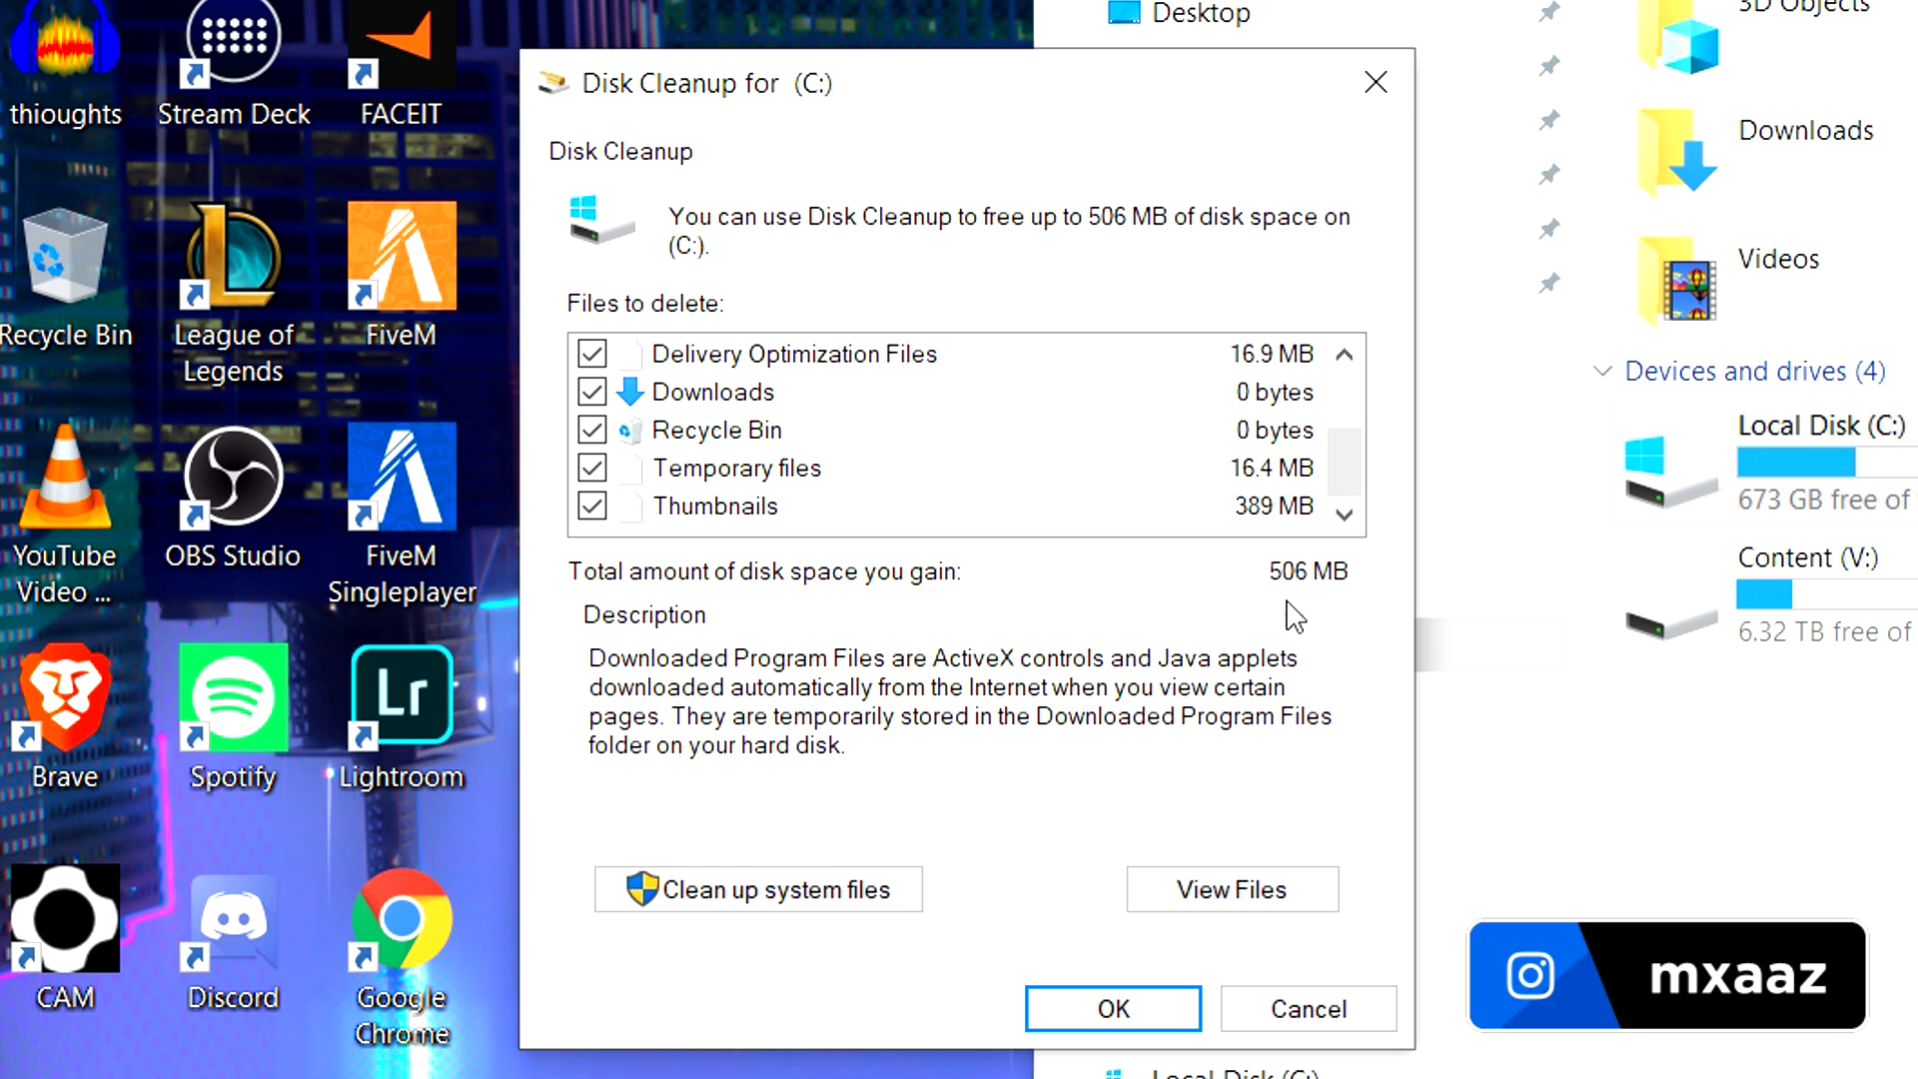
pyautogui.click(1113, 1009)
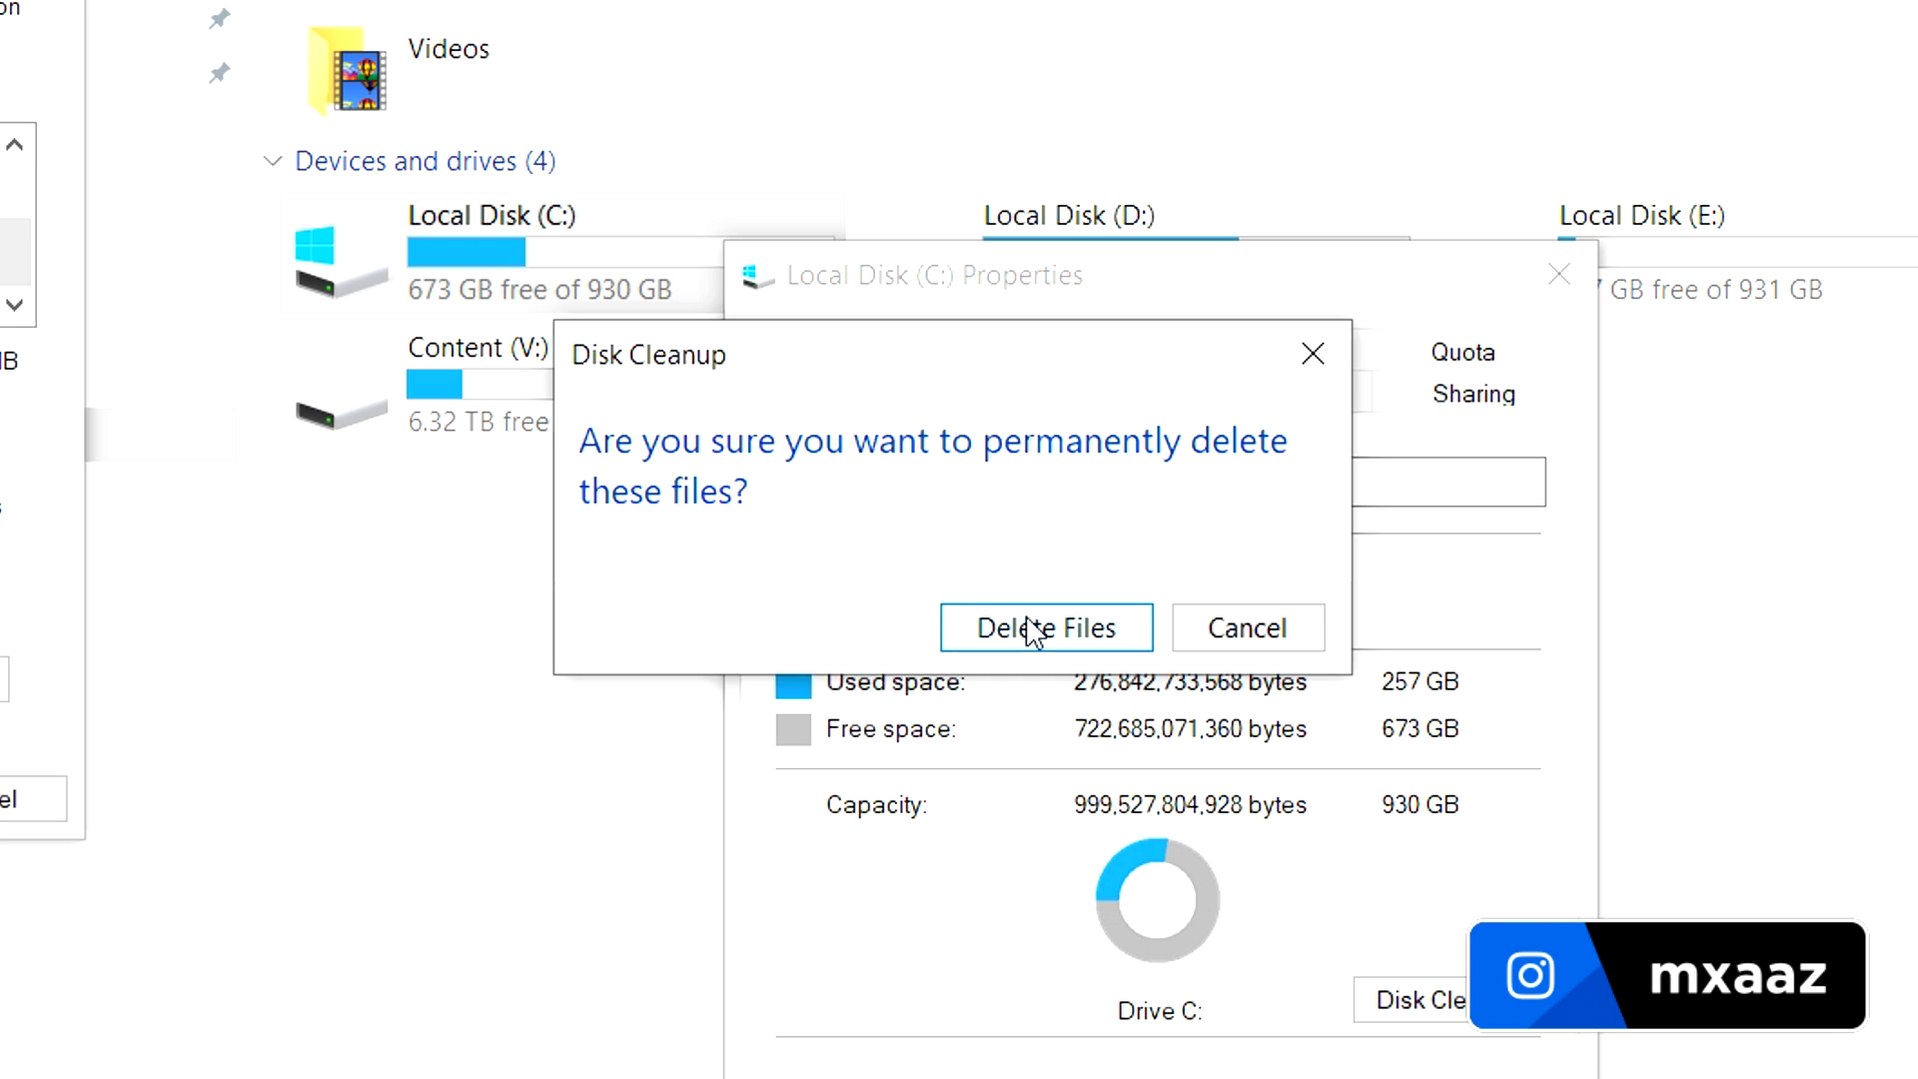
pyautogui.click(1034, 628)
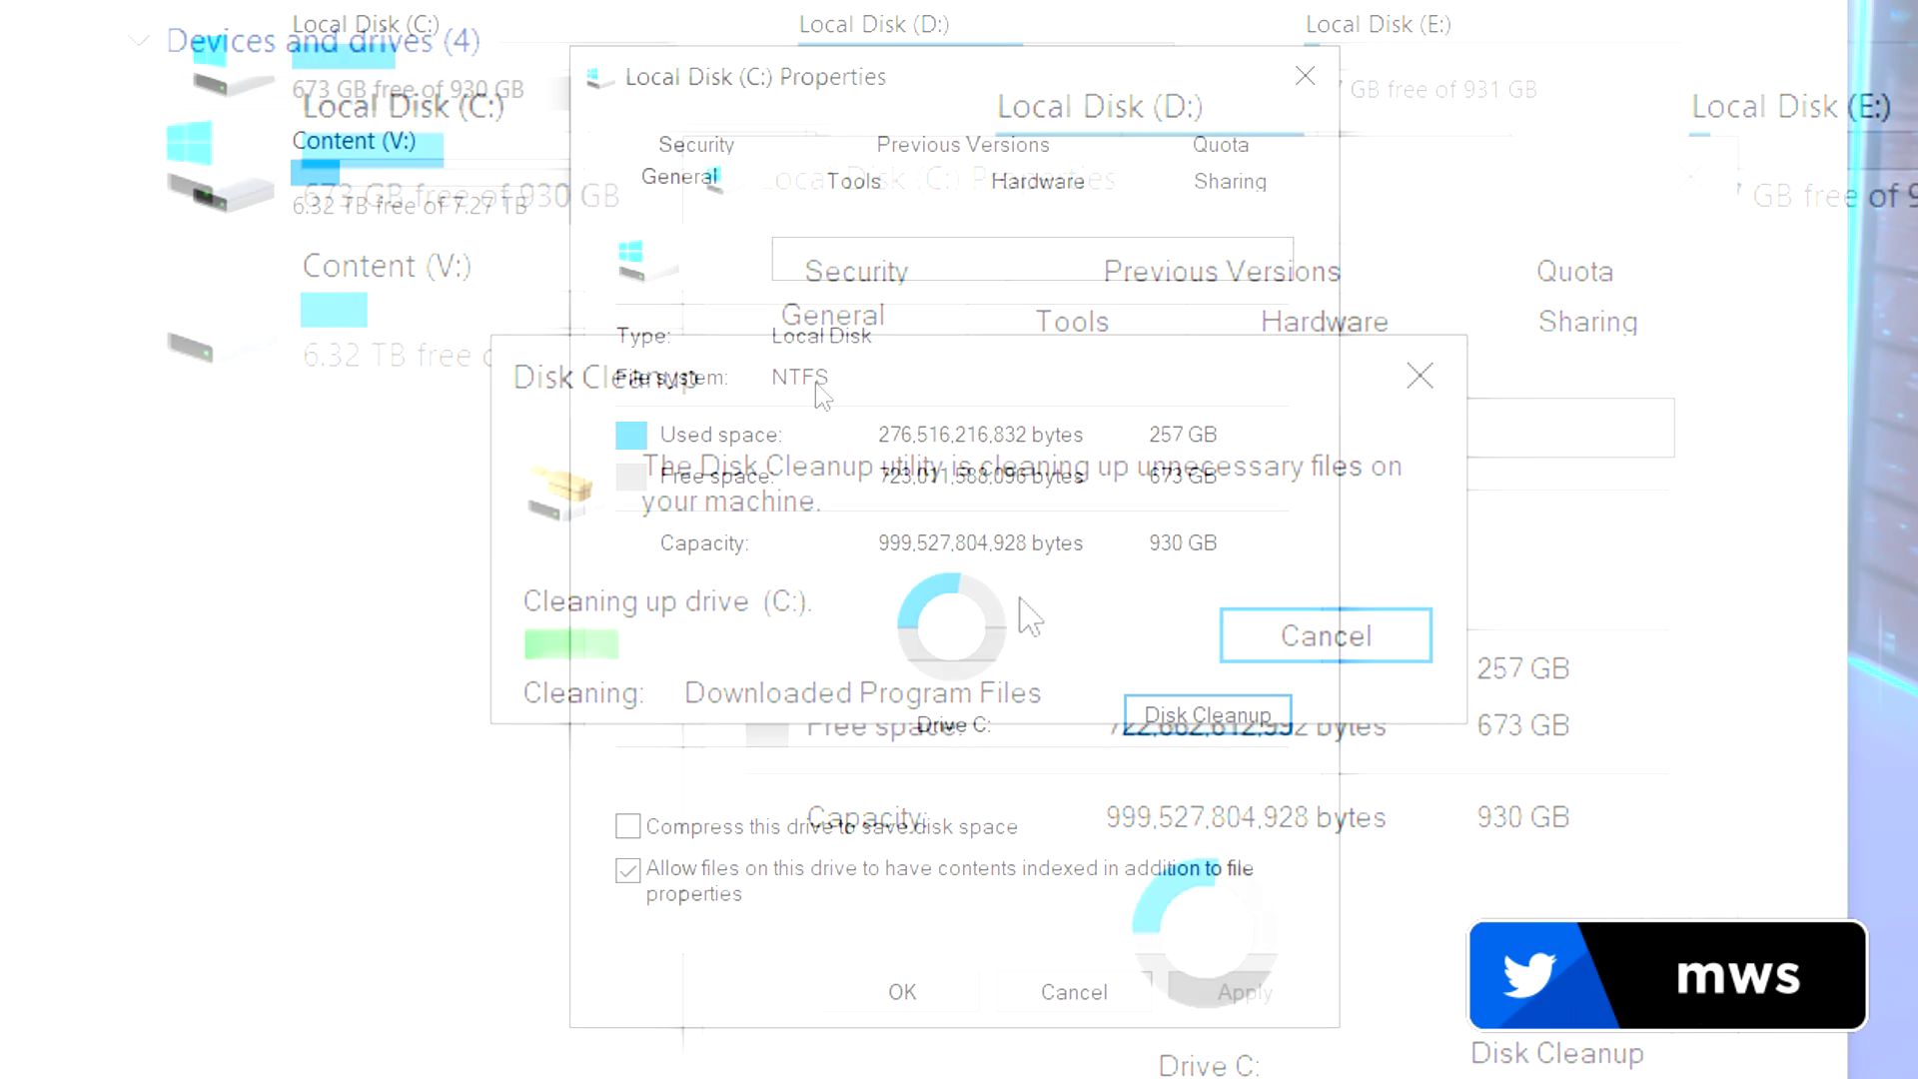
# Scan Local Disk (C:) for file system errors from its properties, and close the scan report
pyautogui.click(857, 187)
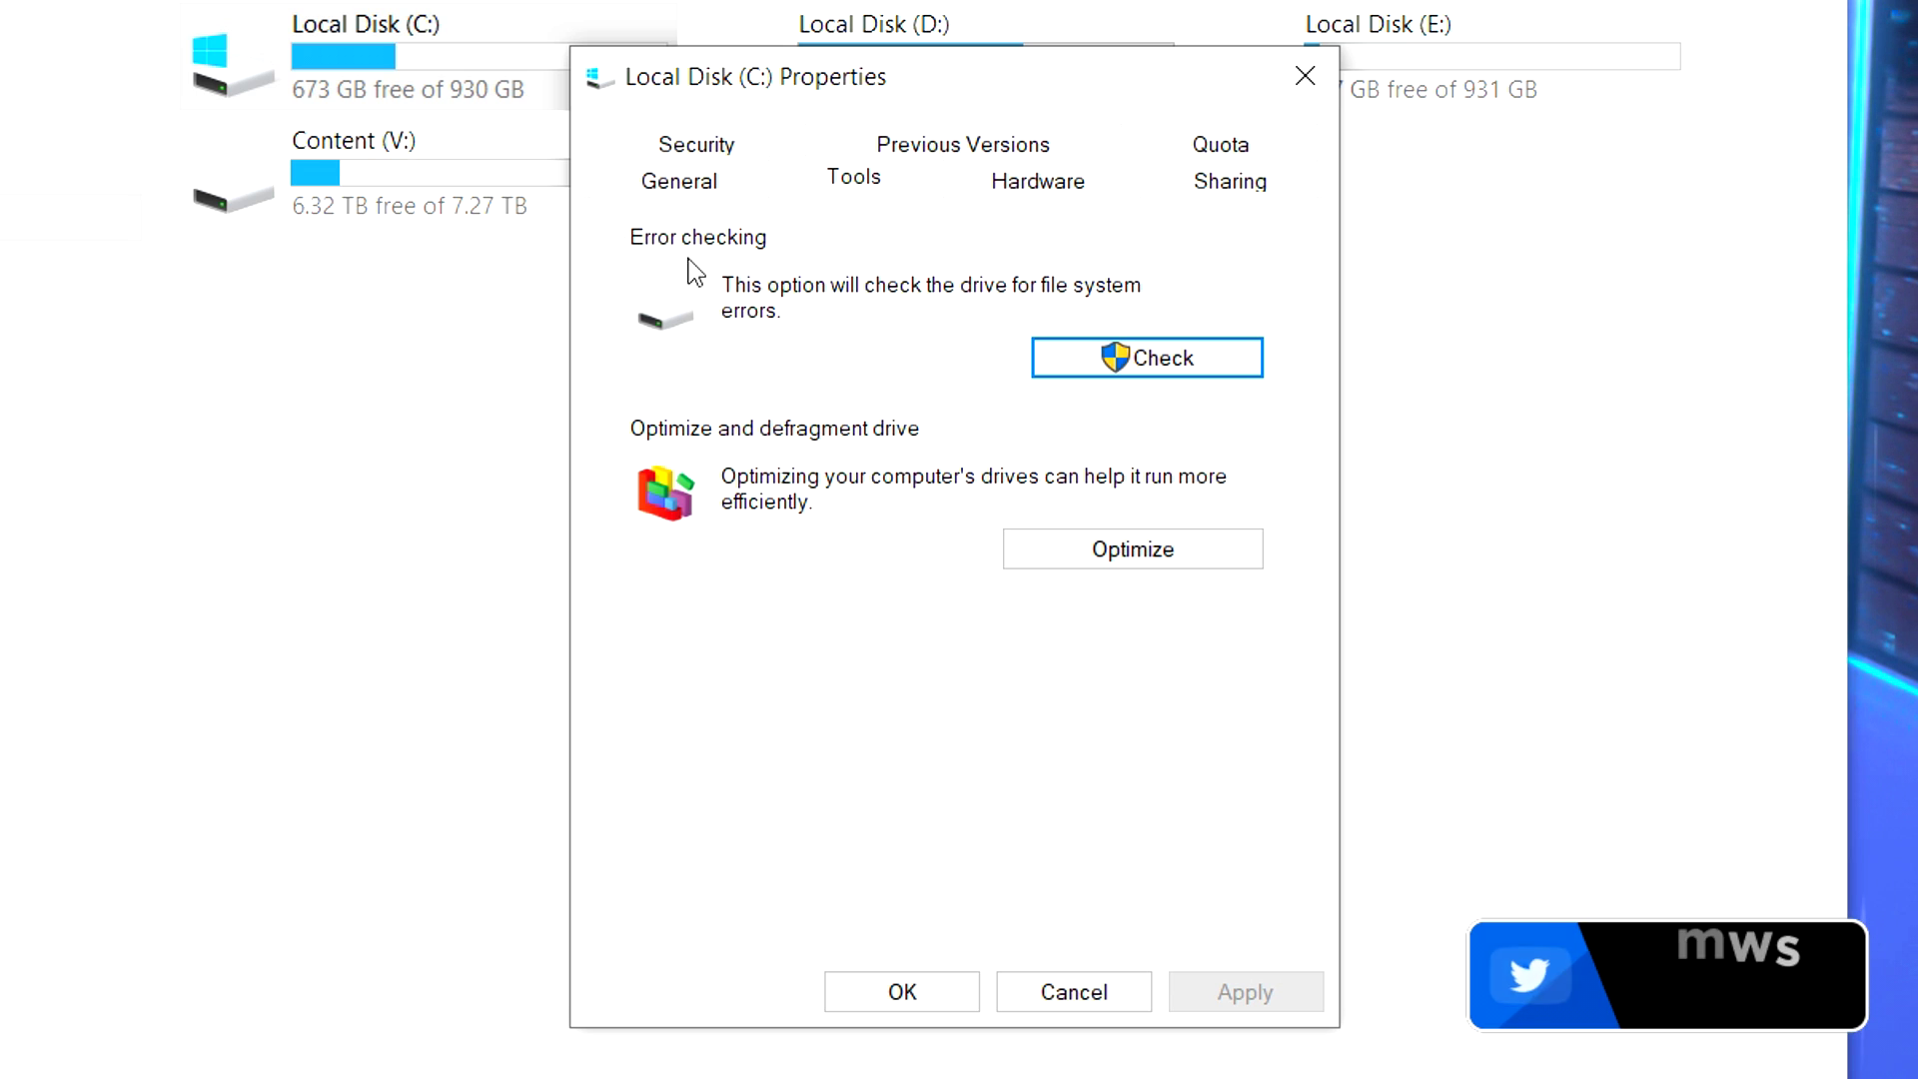
pyautogui.click(1234, 370)
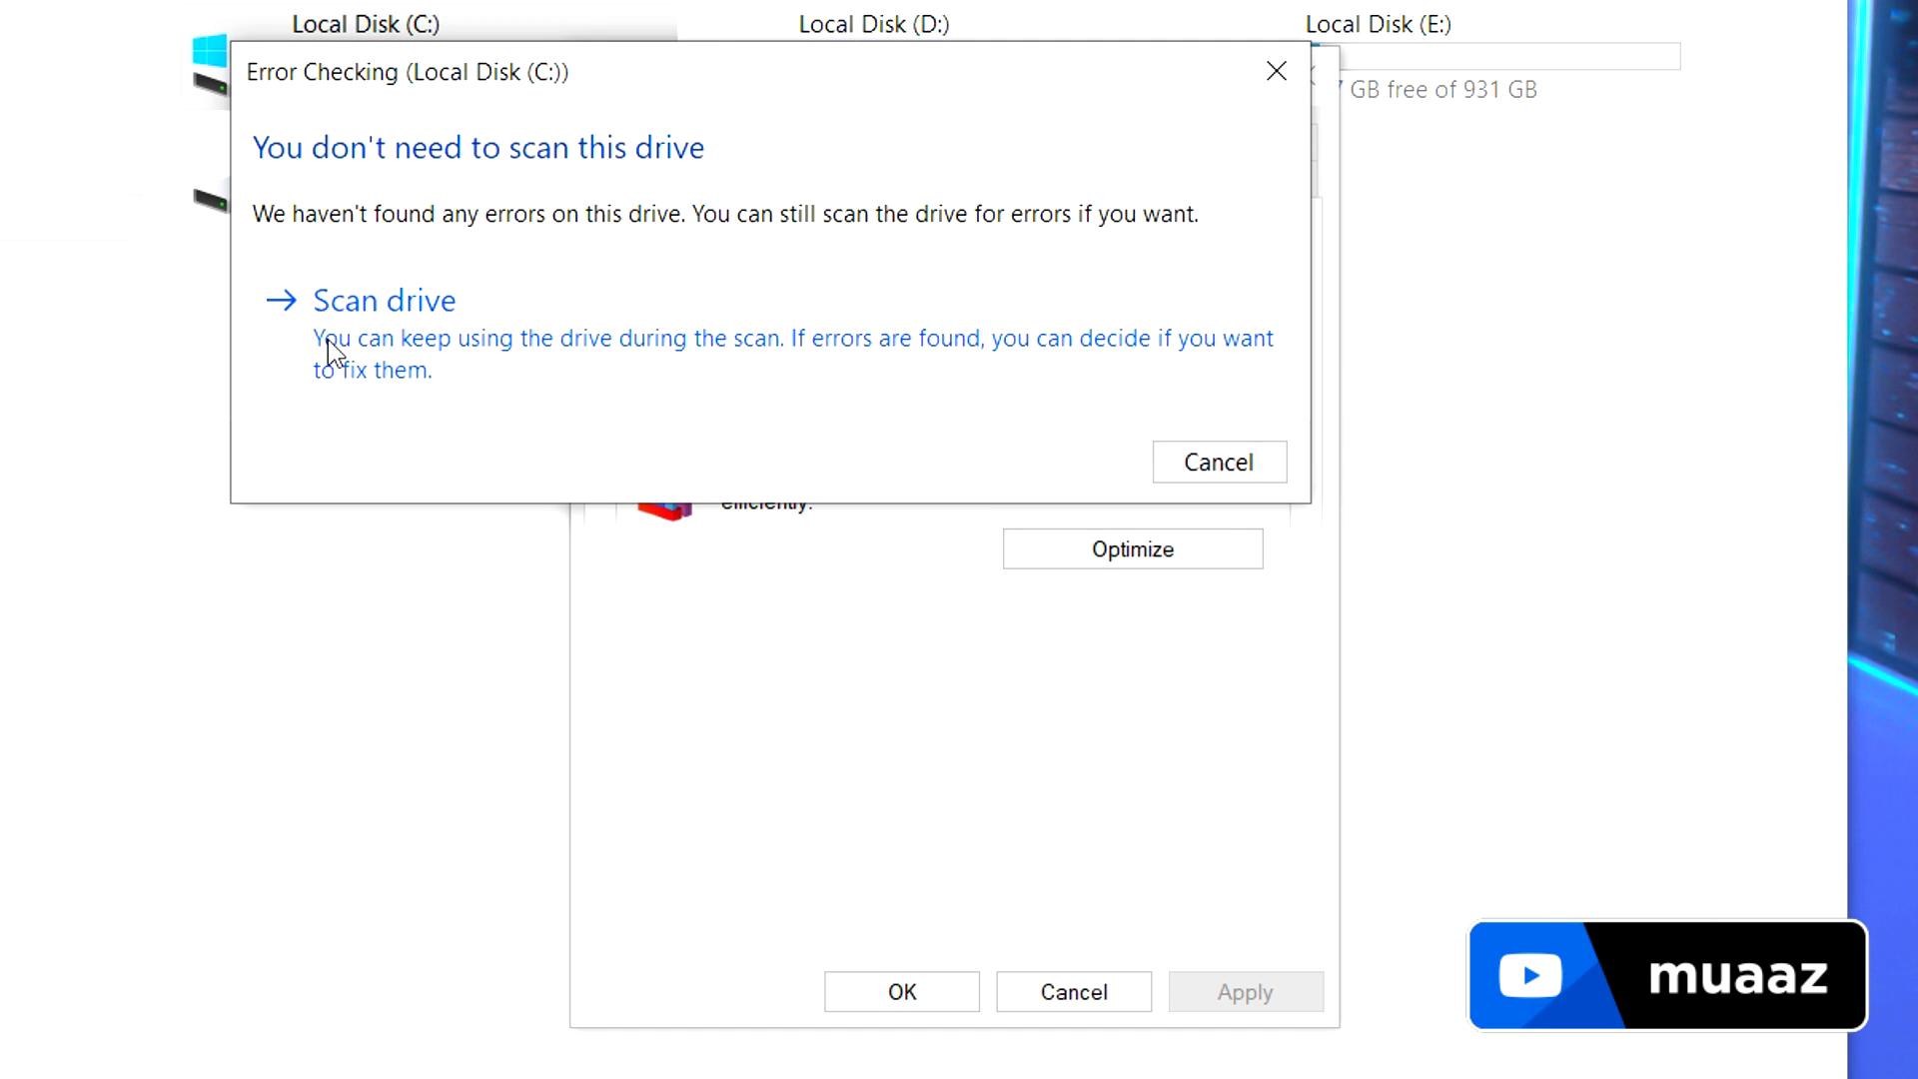
pyautogui.click(503, 330)
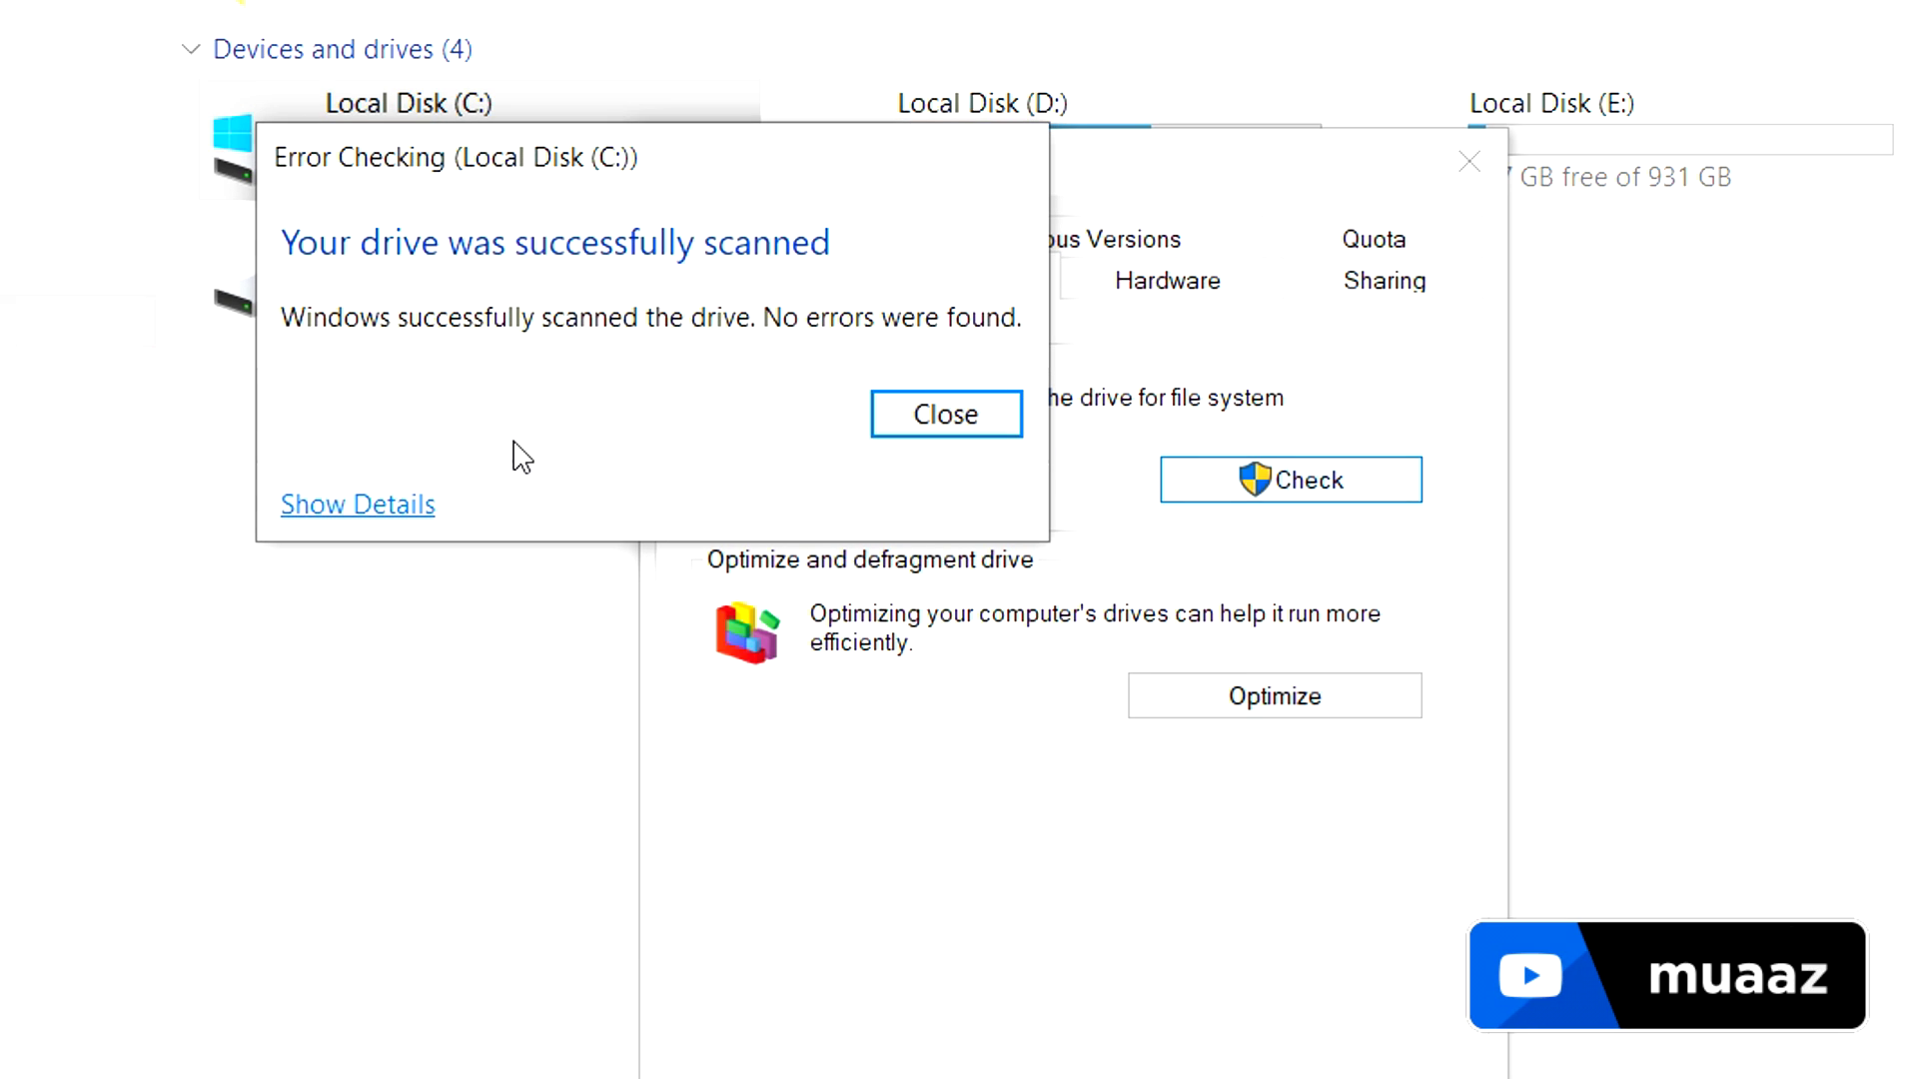
pyautogui.click(881, 408)
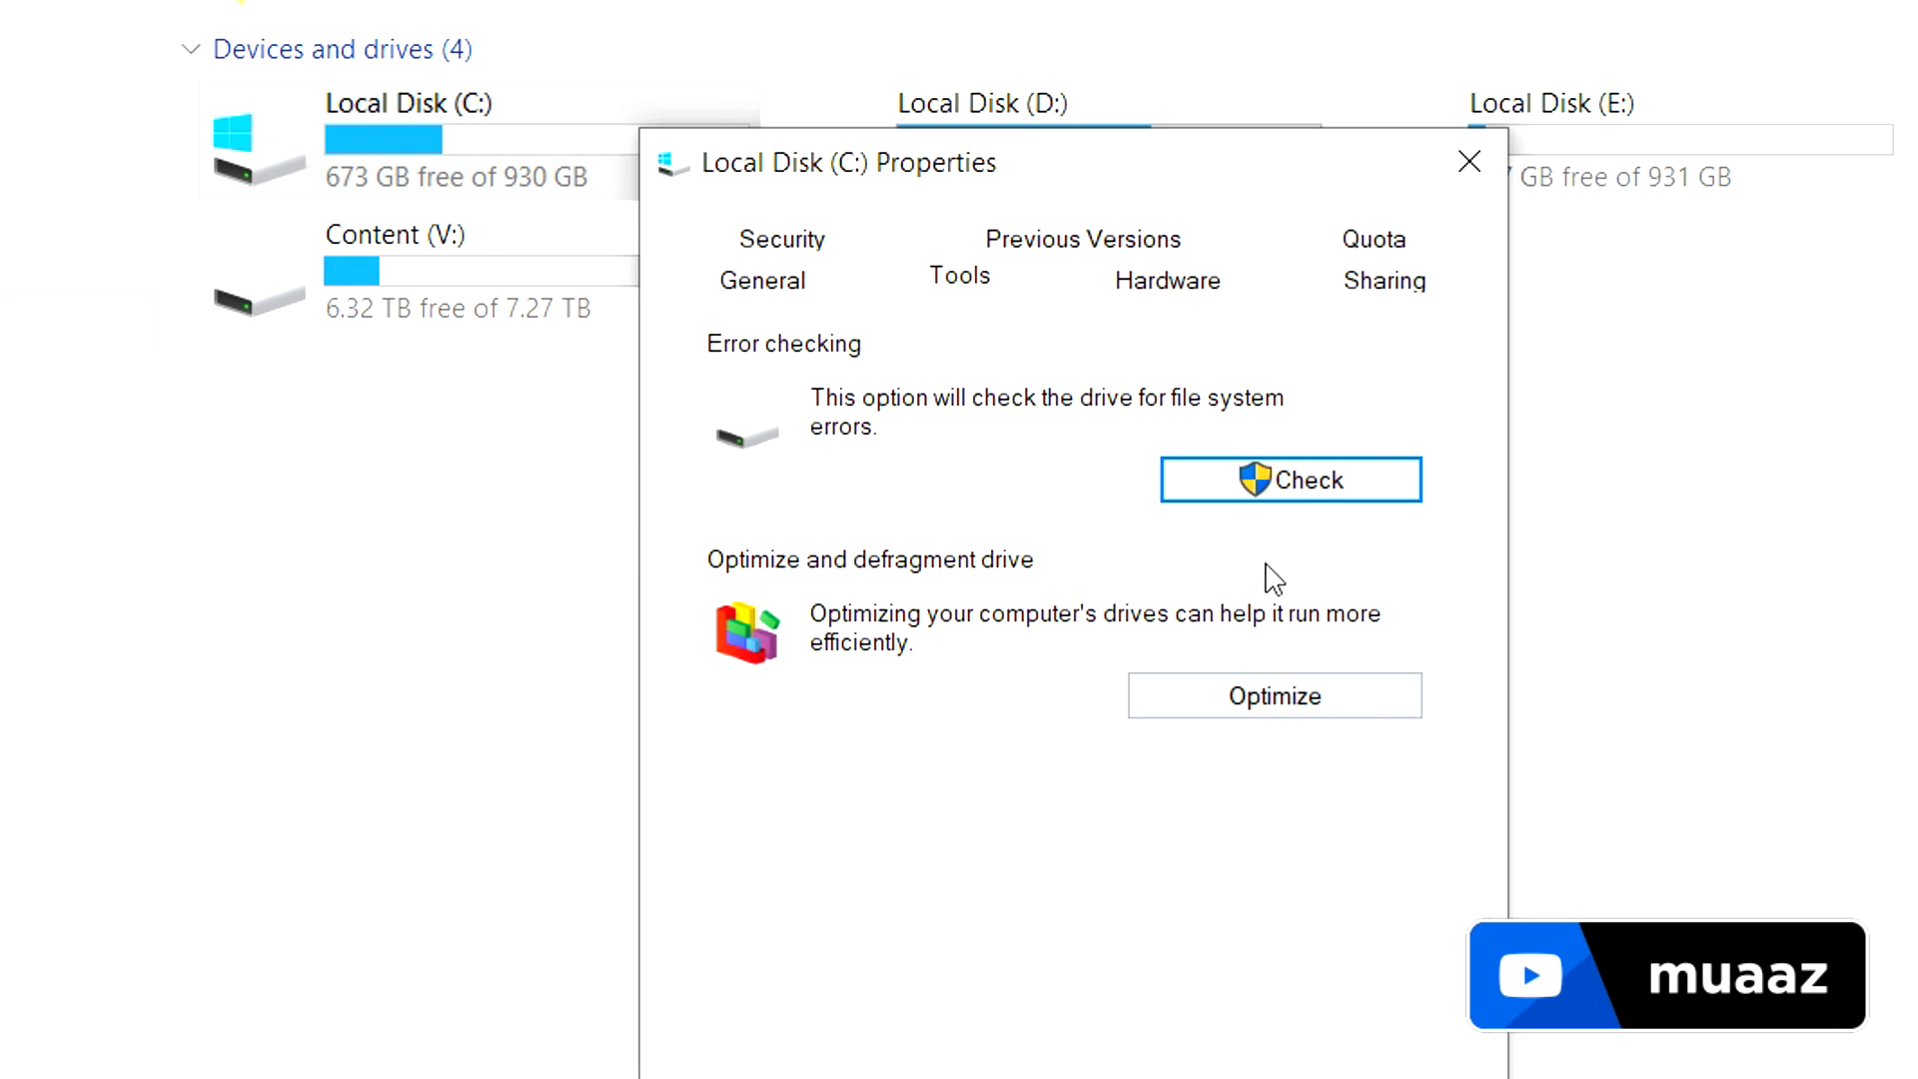
# View the drive optimization options from the properties of Local Disk (C:), select Content (V:), and close both dialogs
pyautogui.click(1375, 705)
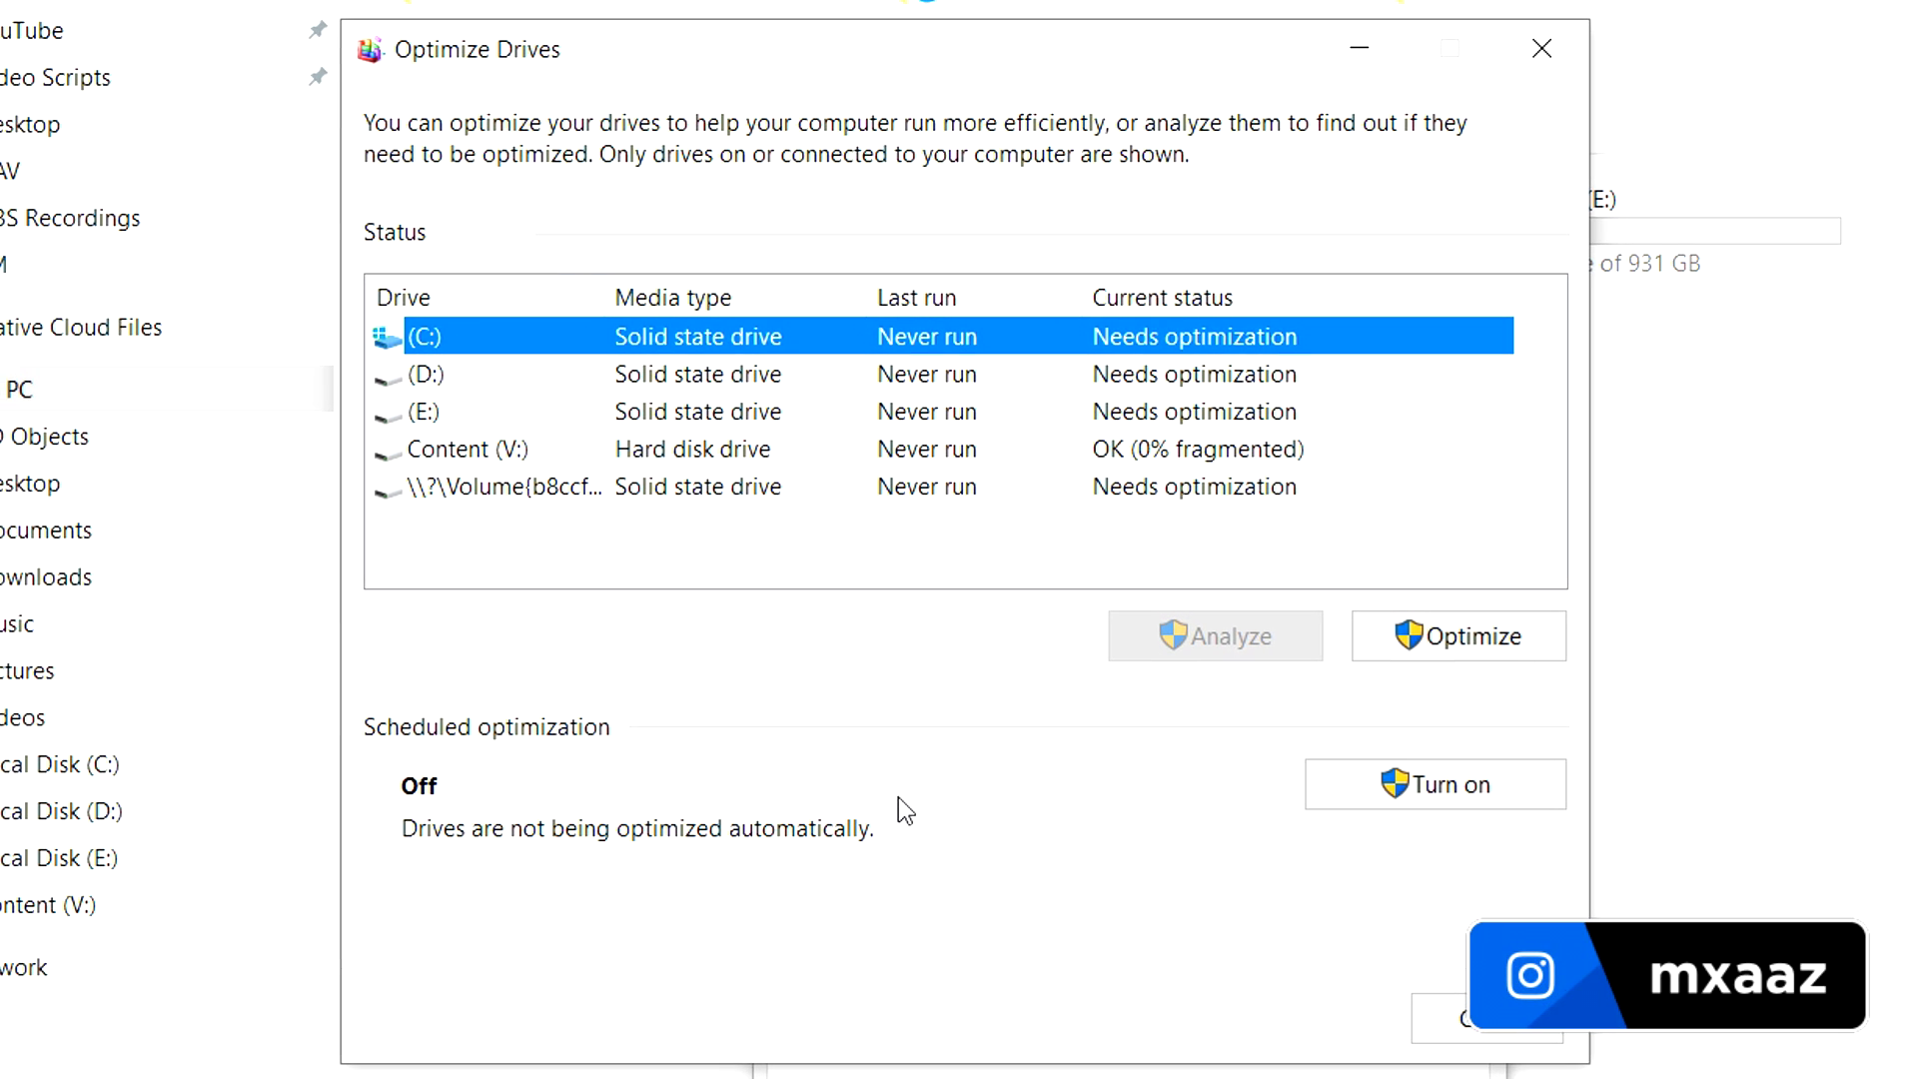
pyautogui.click(682, 451)
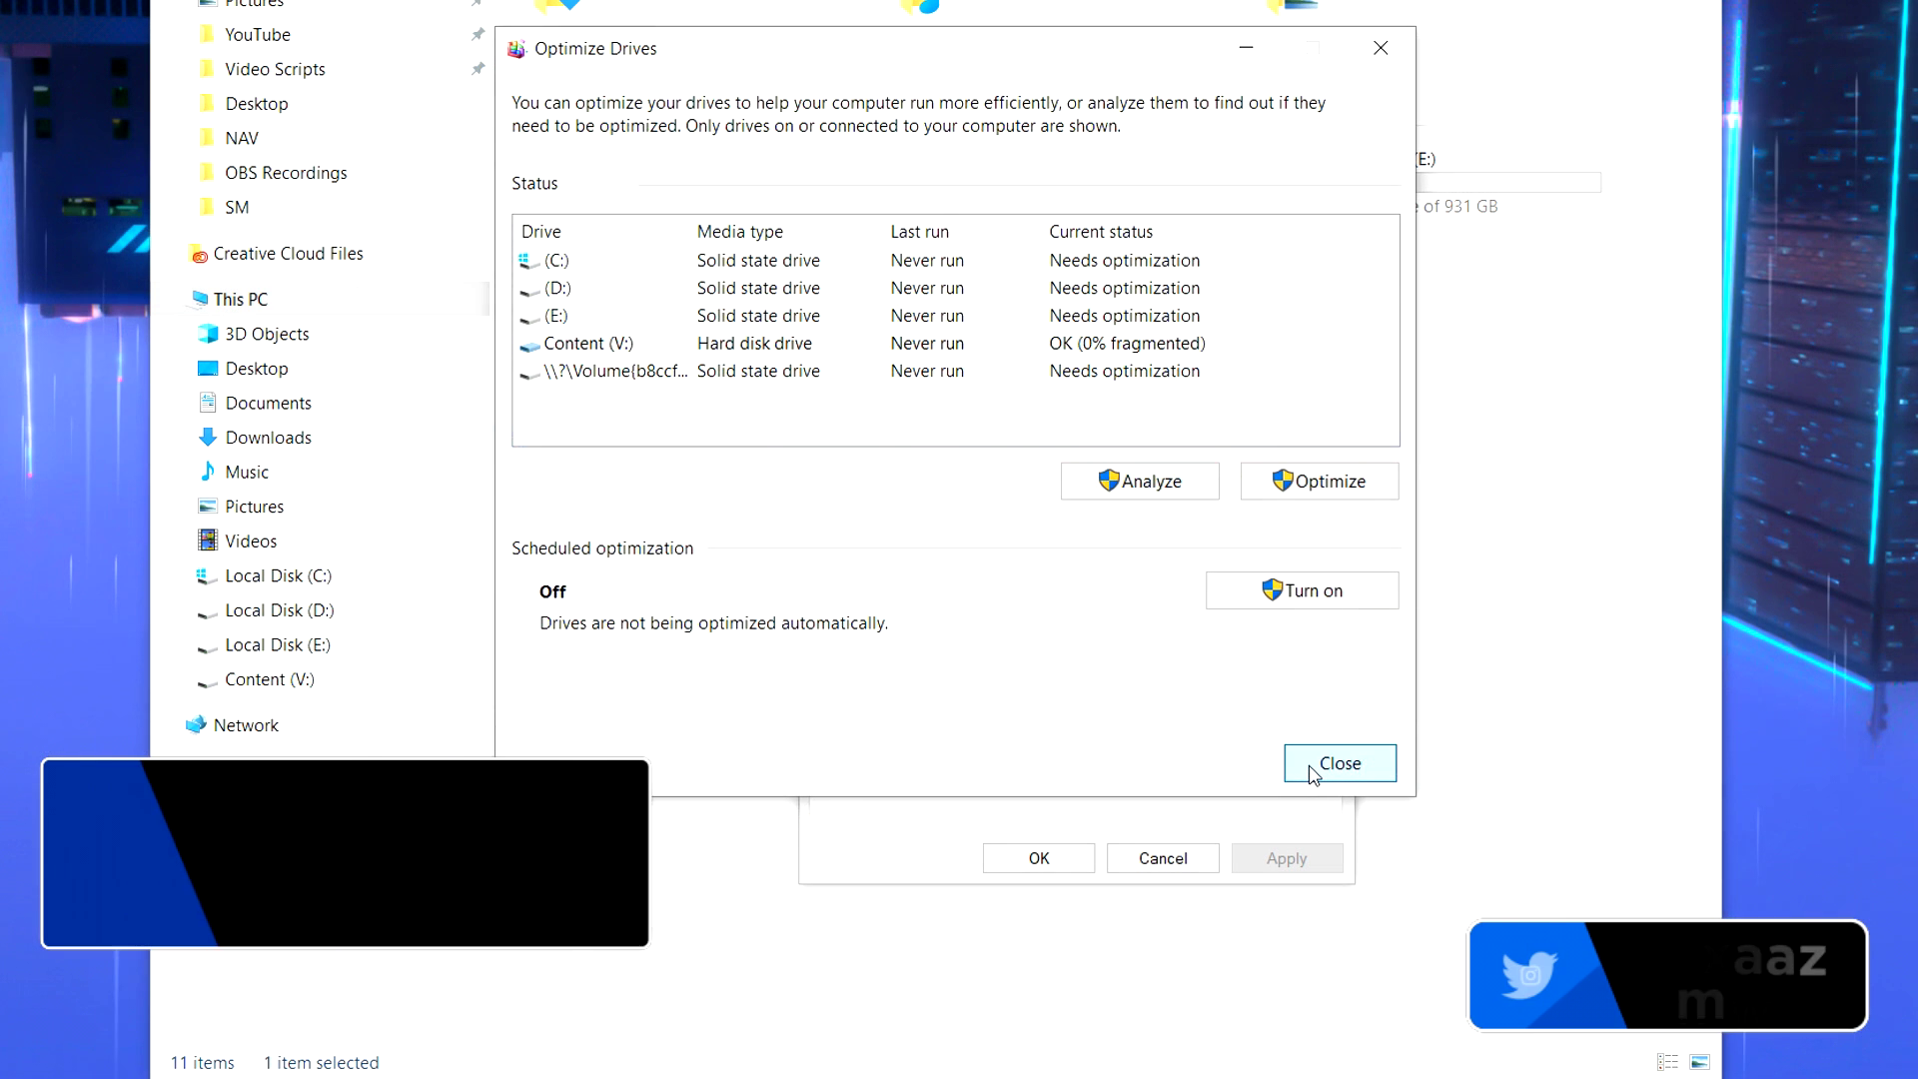
pyautogui.click(1409, 984)
pyautogui.click(1067, 865)
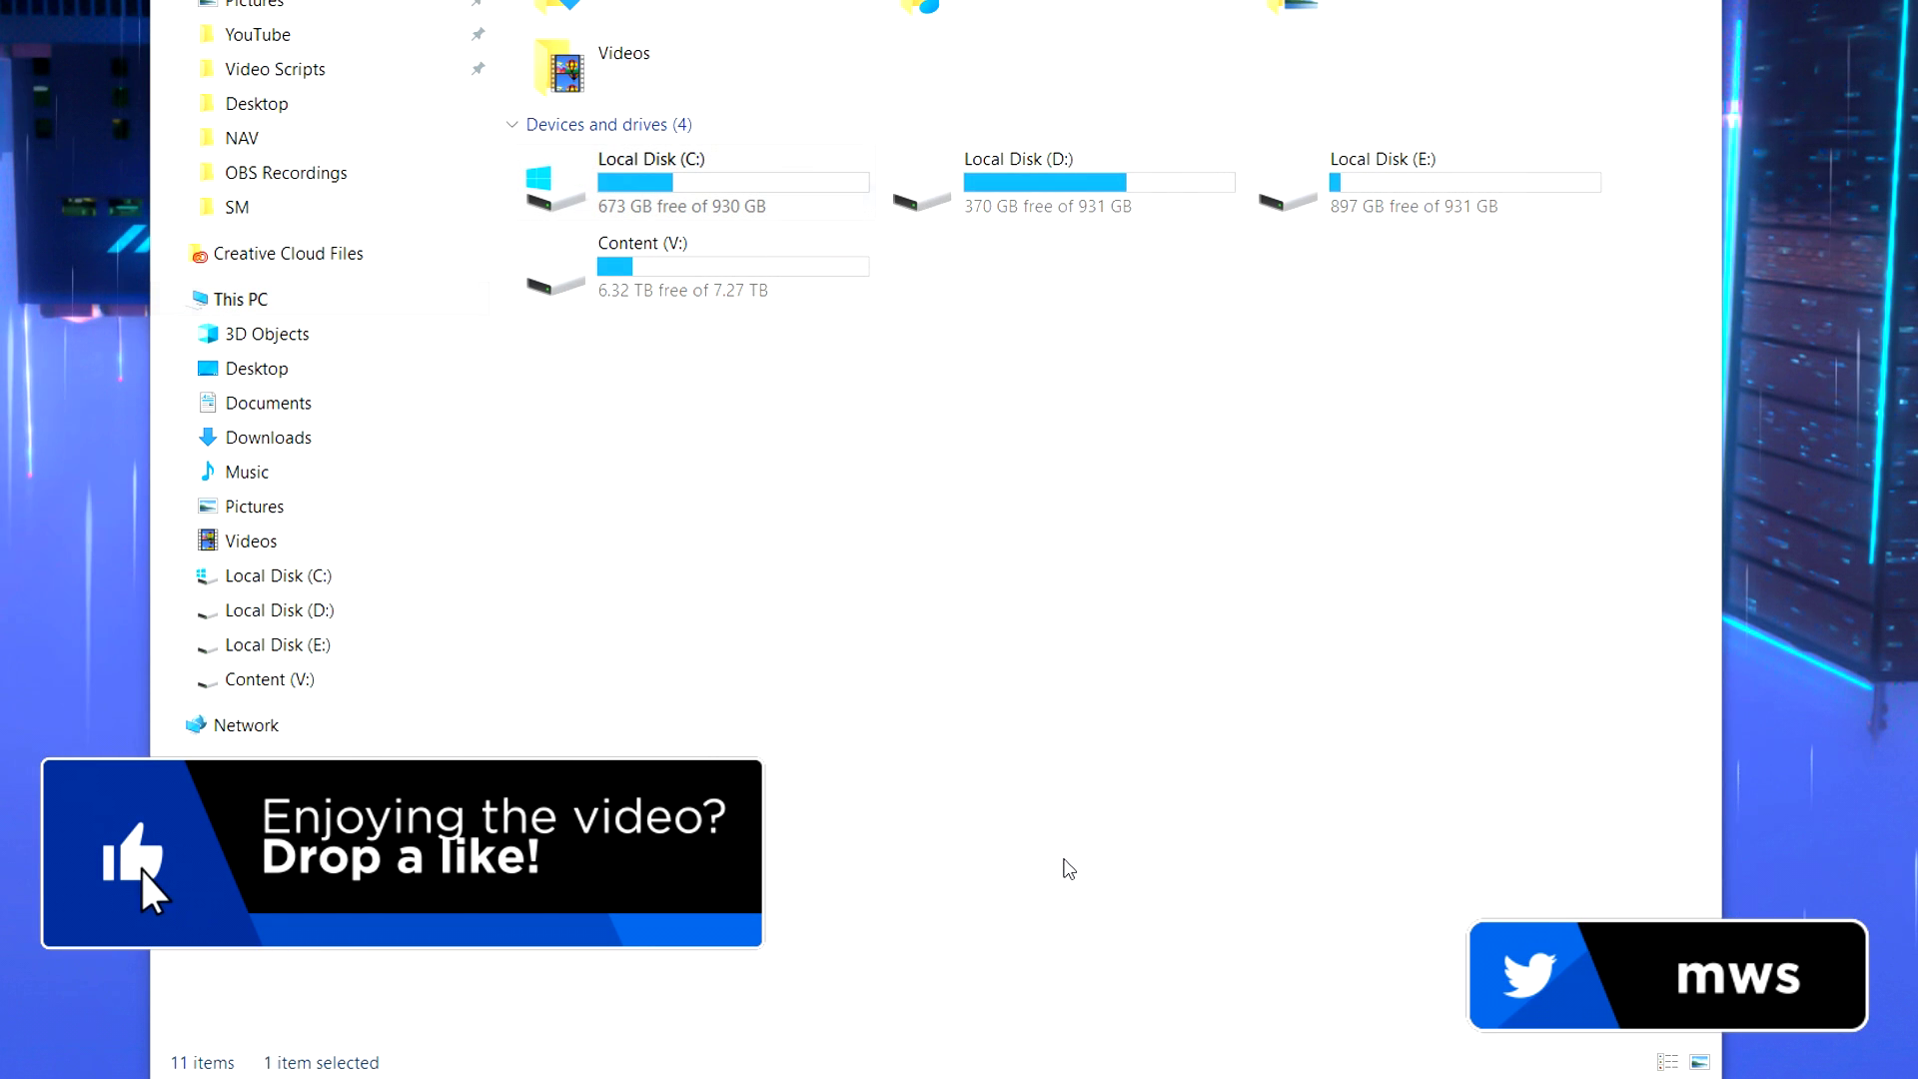
# View the error checking and optimization tools in the properties of Local Disk (D:), and close the properties
pyautogui.moveTo(1387, 576); pyautogui.dragTo(1020, 615)
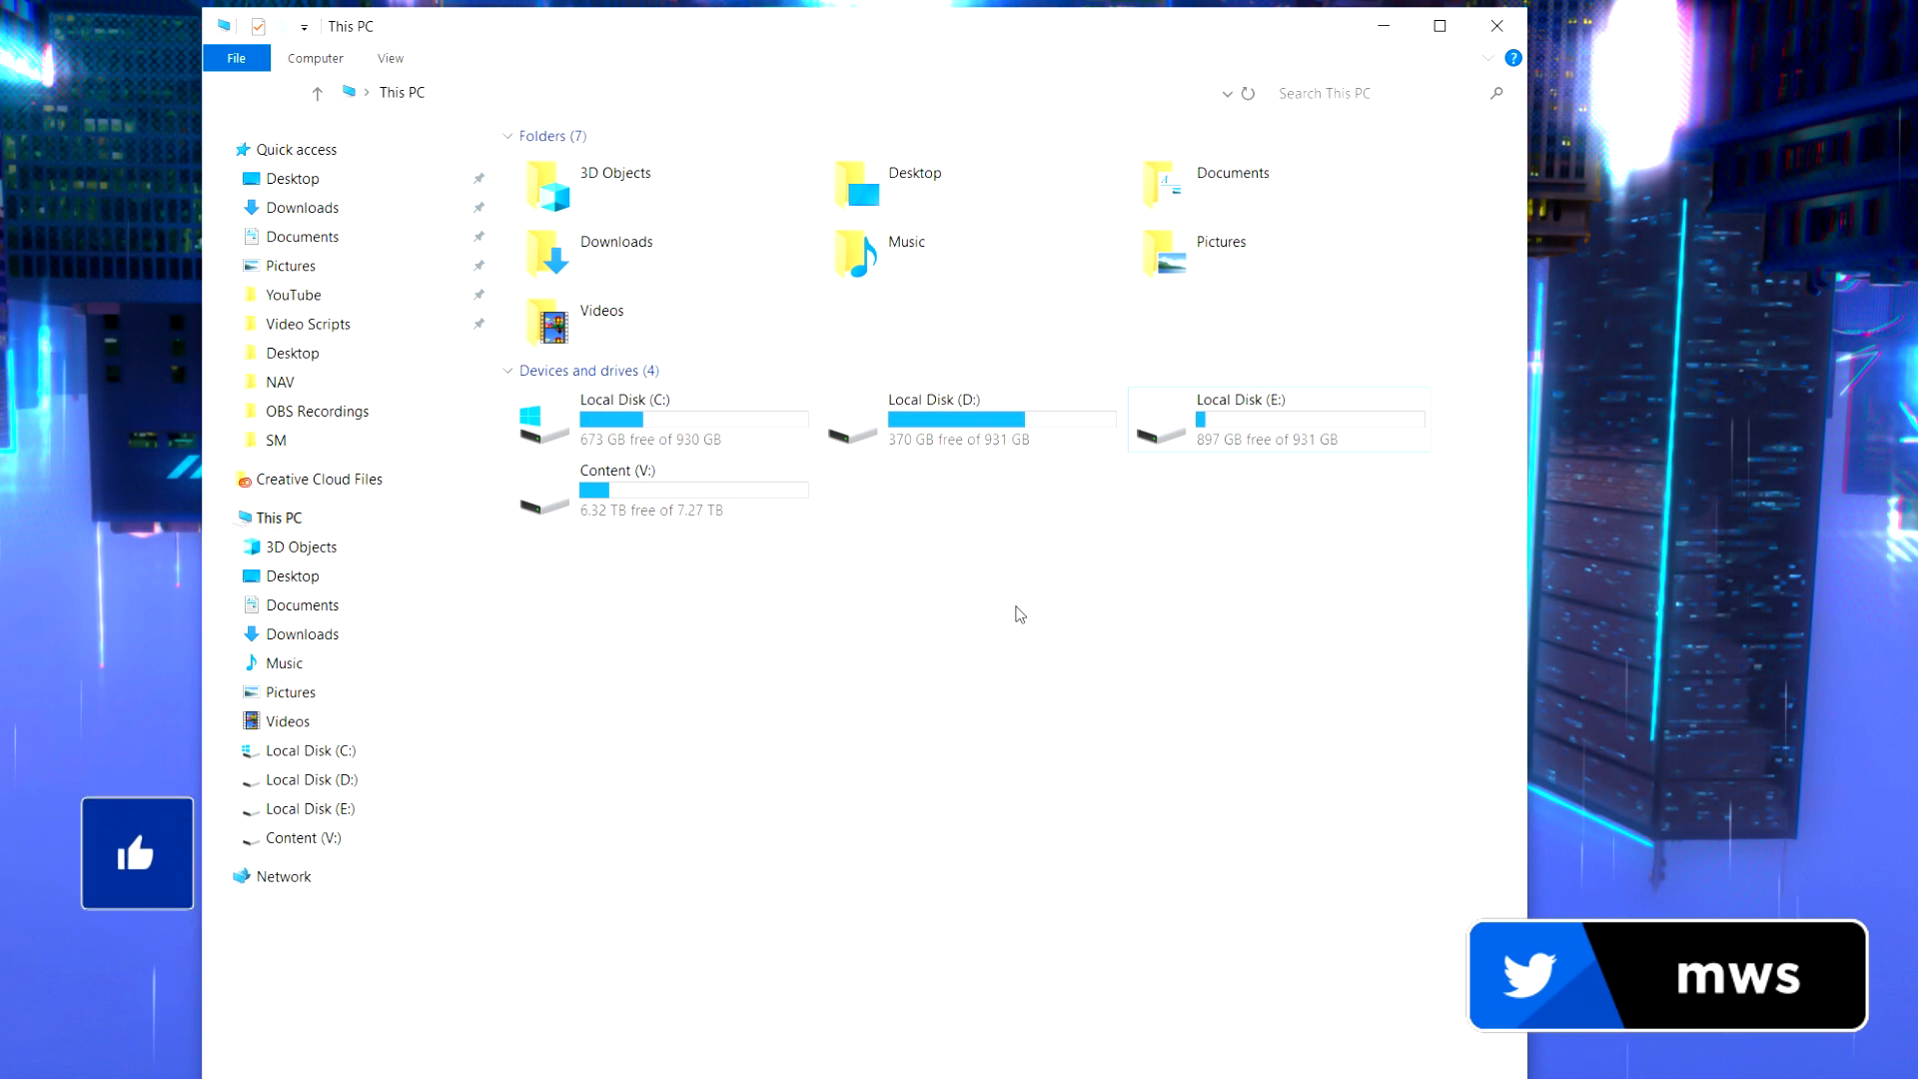
pyautogui.rightClick(966, 404)
pyautogui.click(1067, 1029)
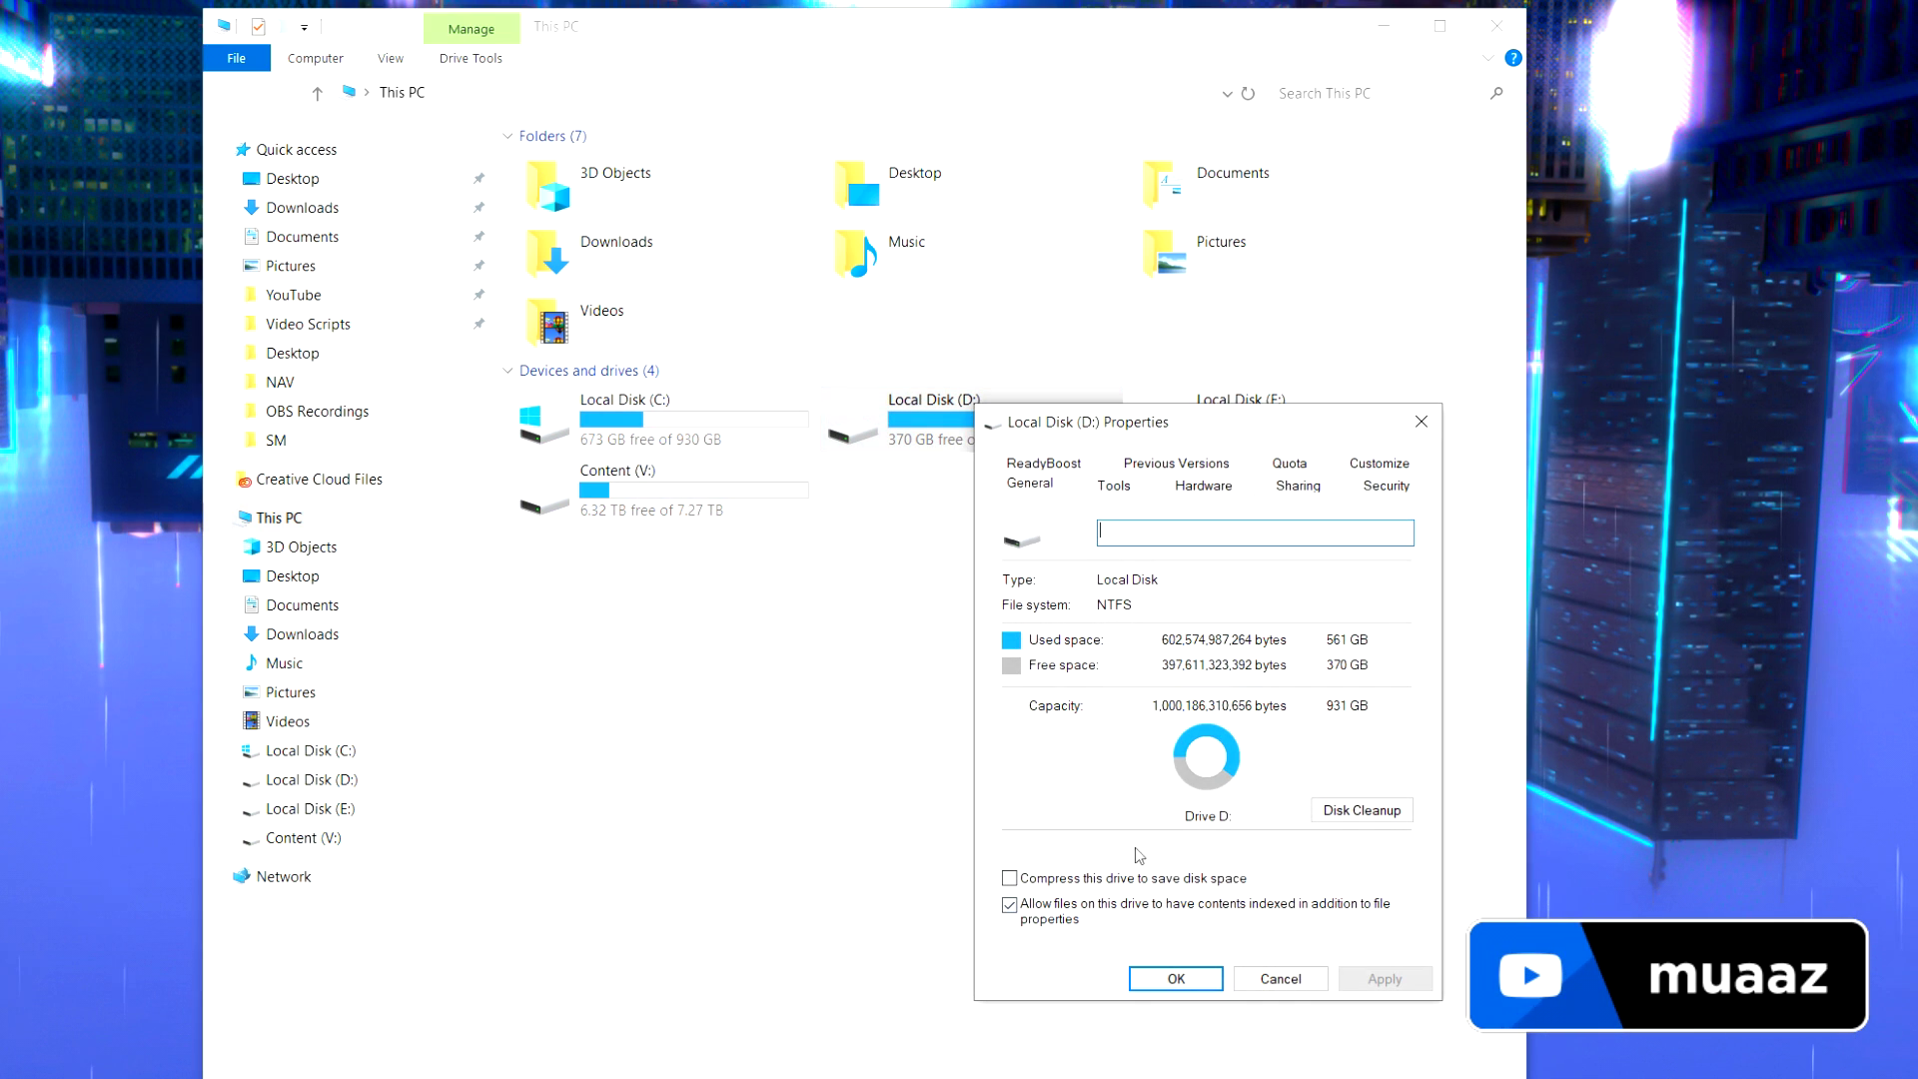
pyautogui.click(1114, 482)
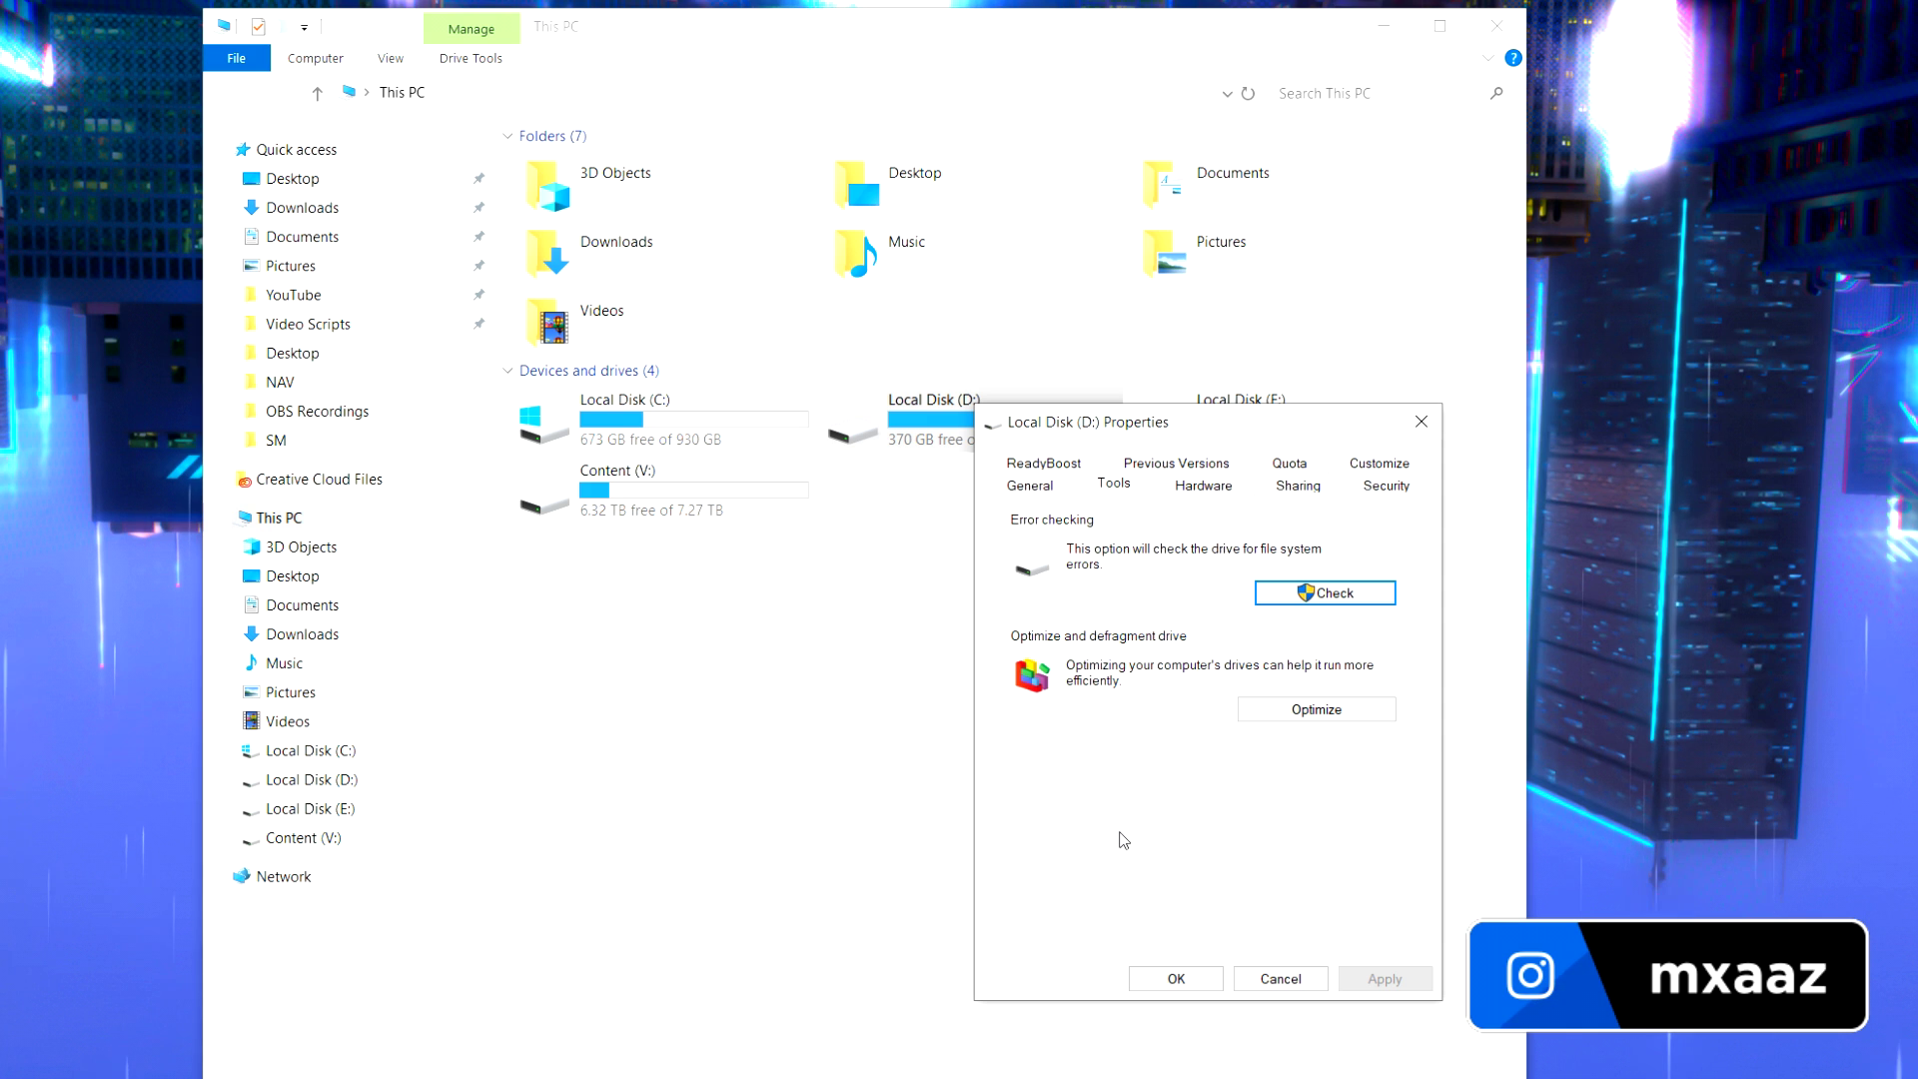
pyautogui.click(1182, 979)
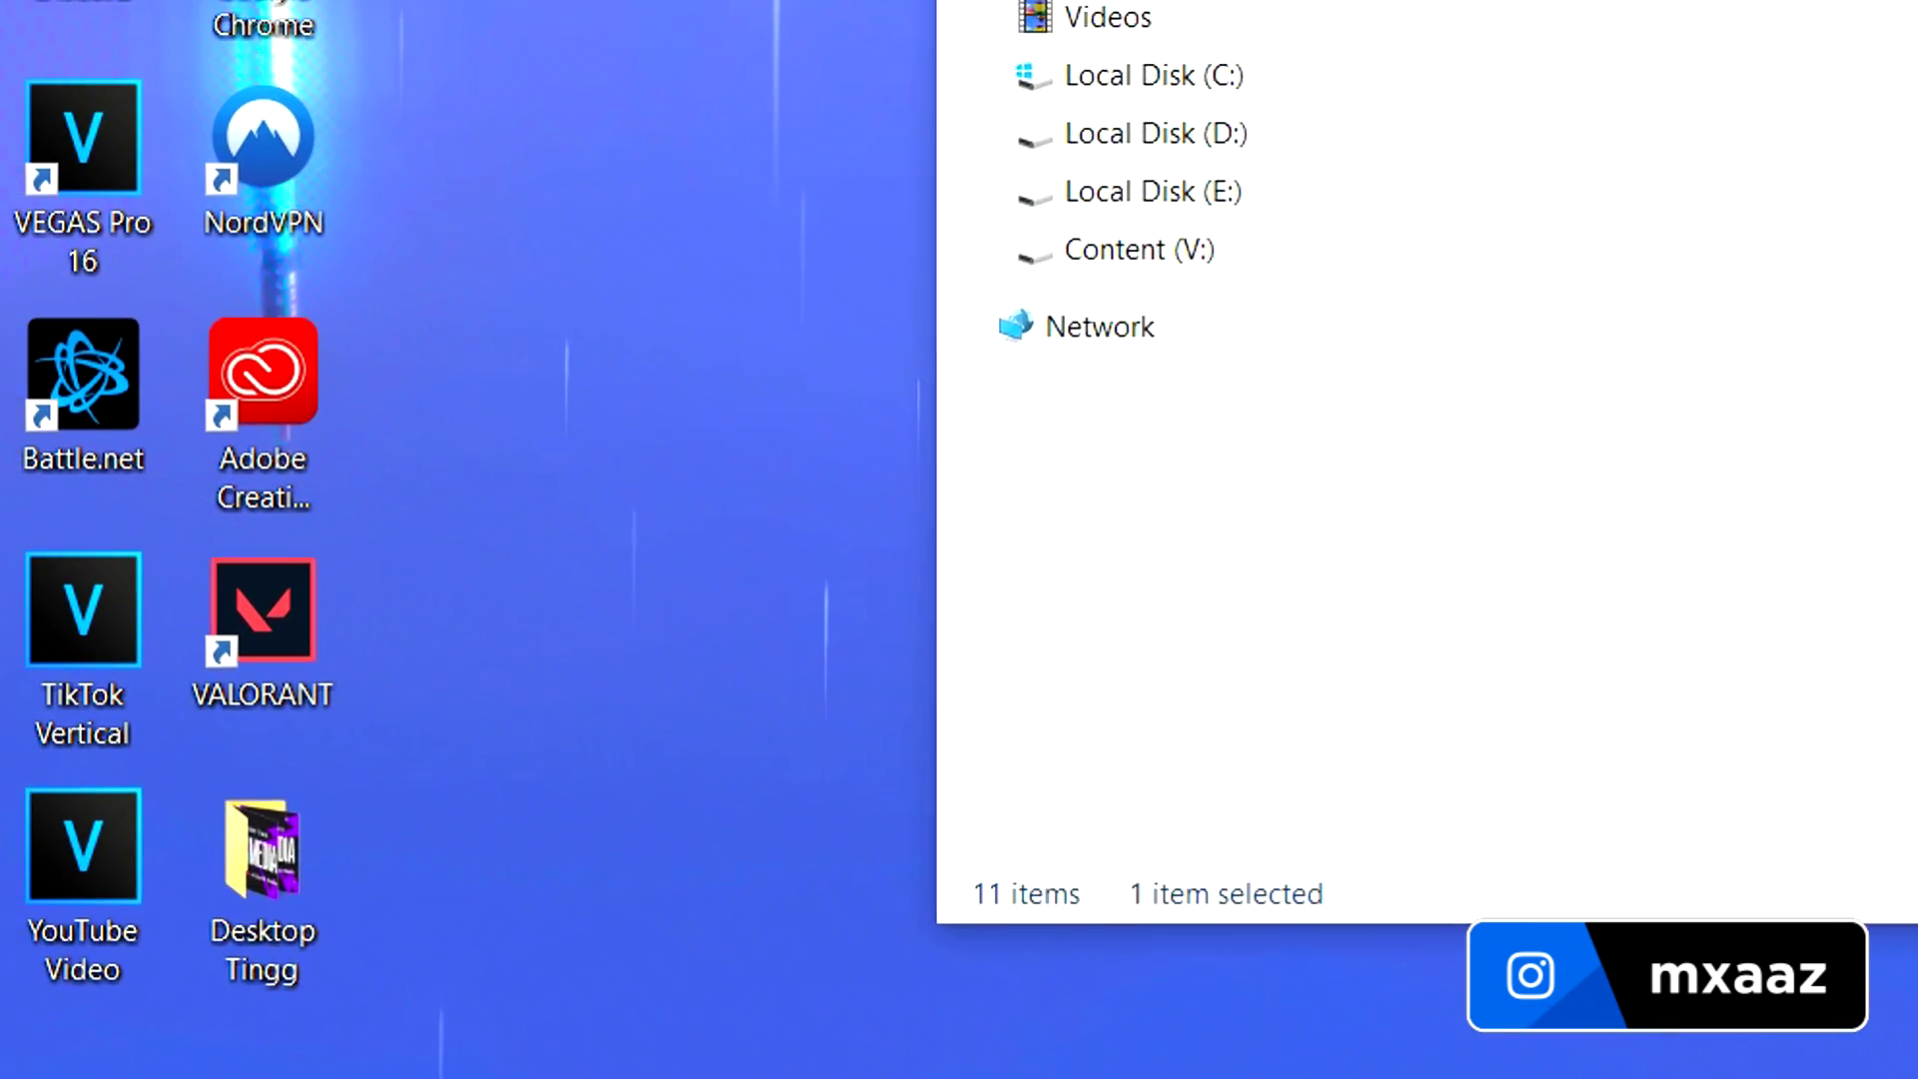
# Search Windows for "advanced sys", open the advanced system settings, and open the performance settings
pyautogui.click(1117, 1054)
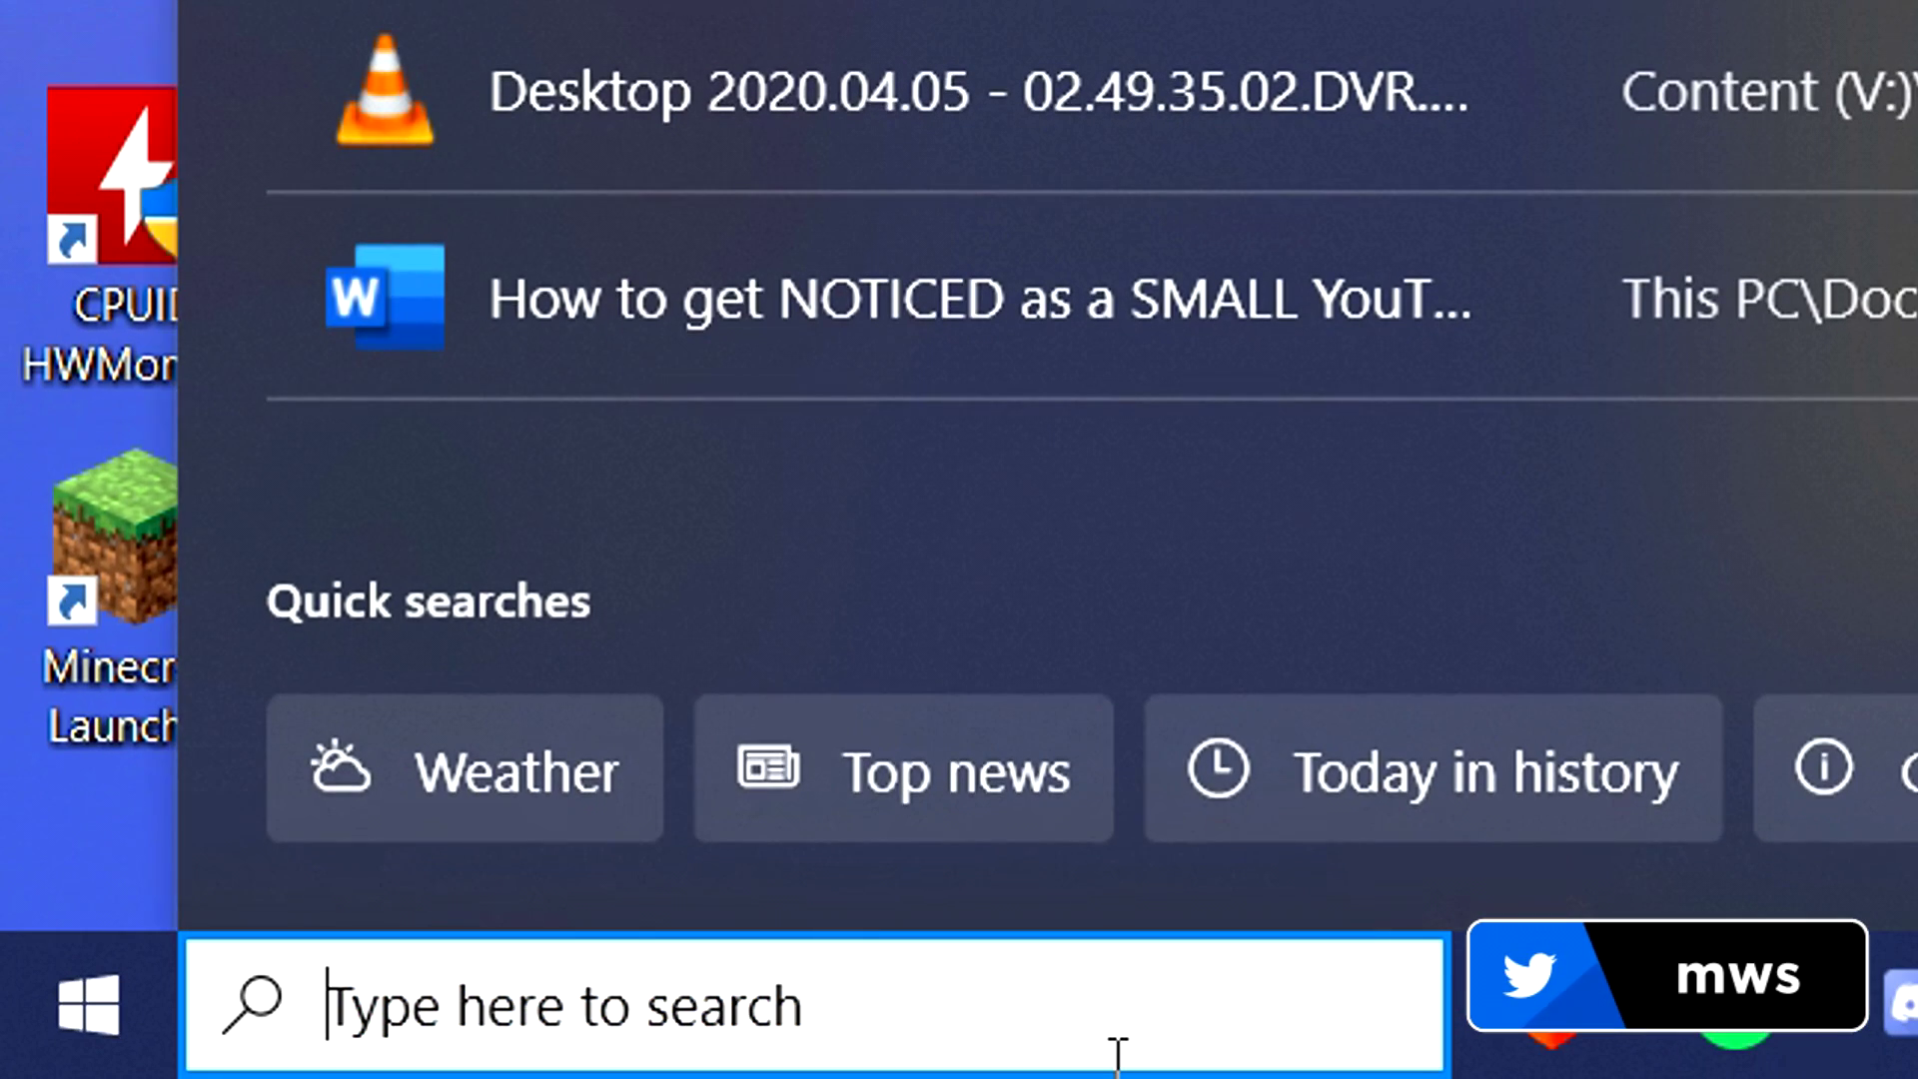
pyautogui.write('advanced sys')
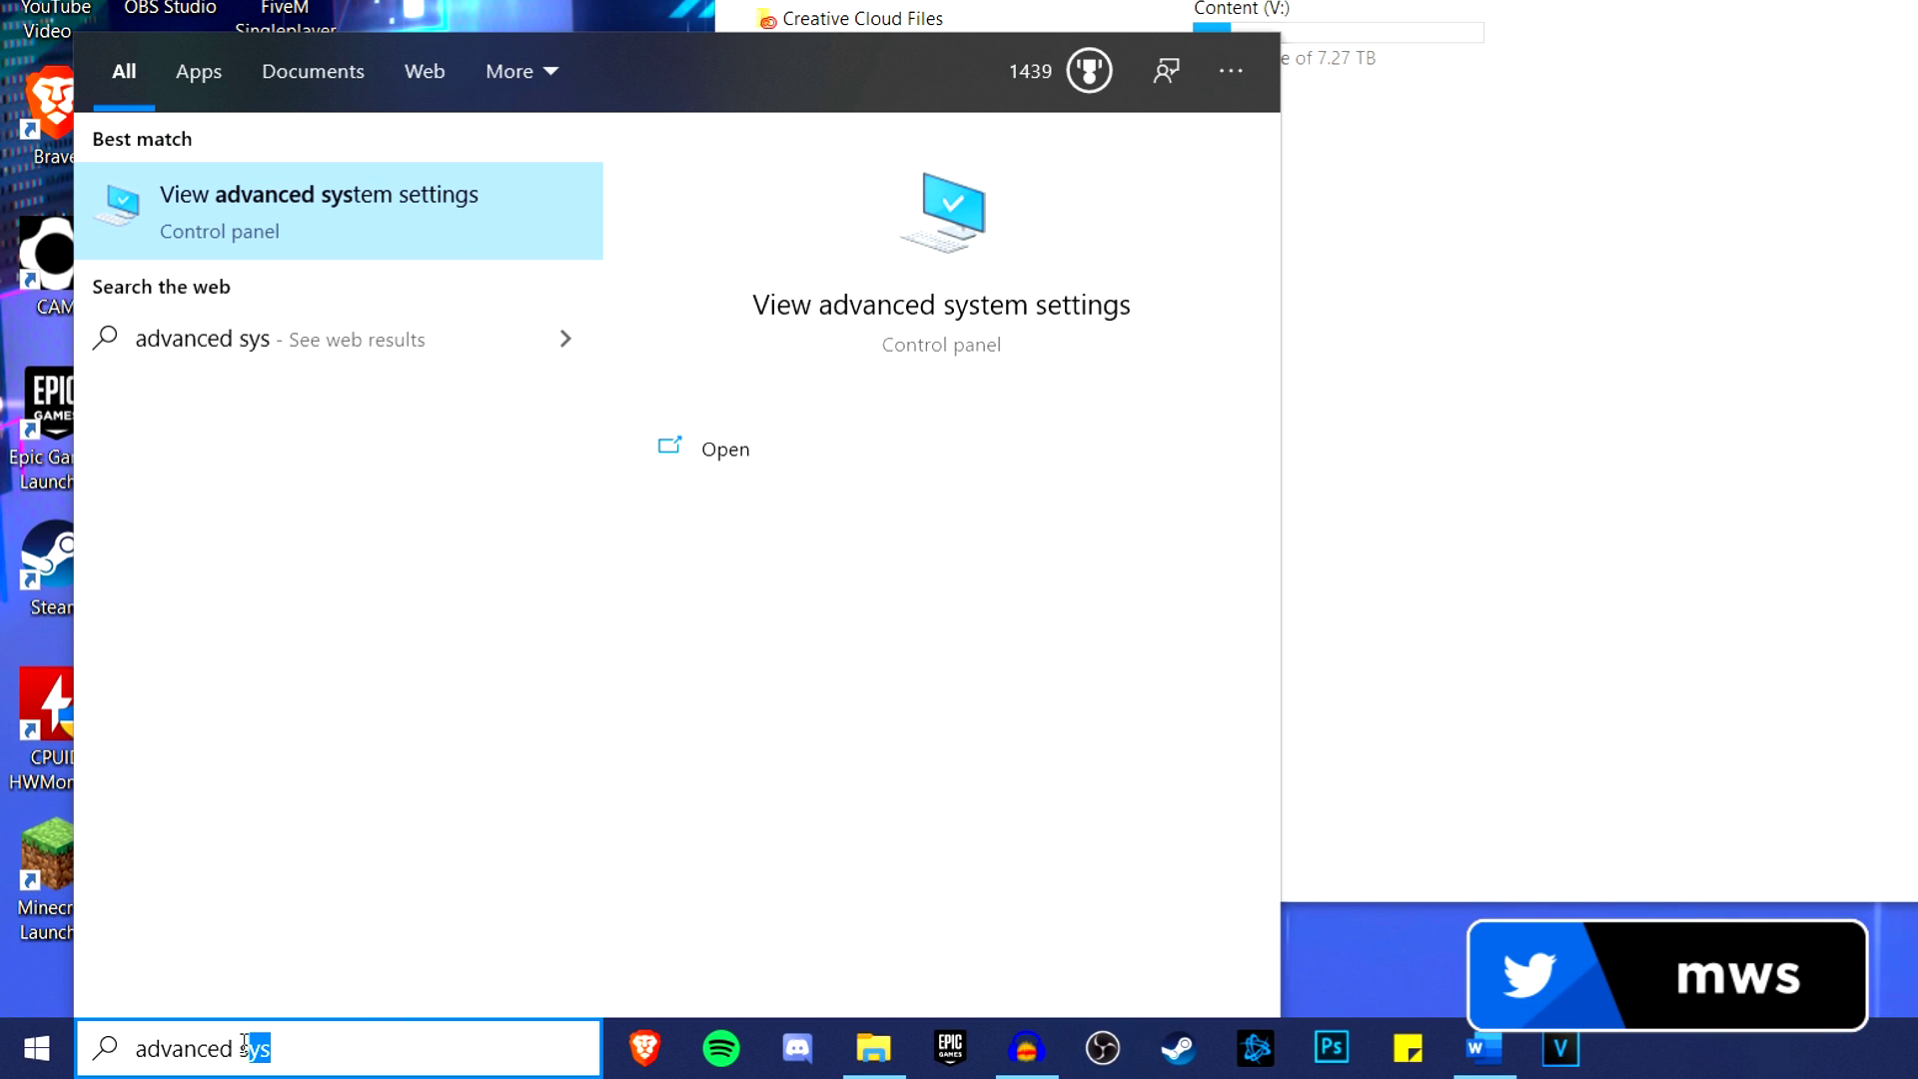
pyautogui.moveTo(244, 1044); pyautogui.dragTo(168, 1014)
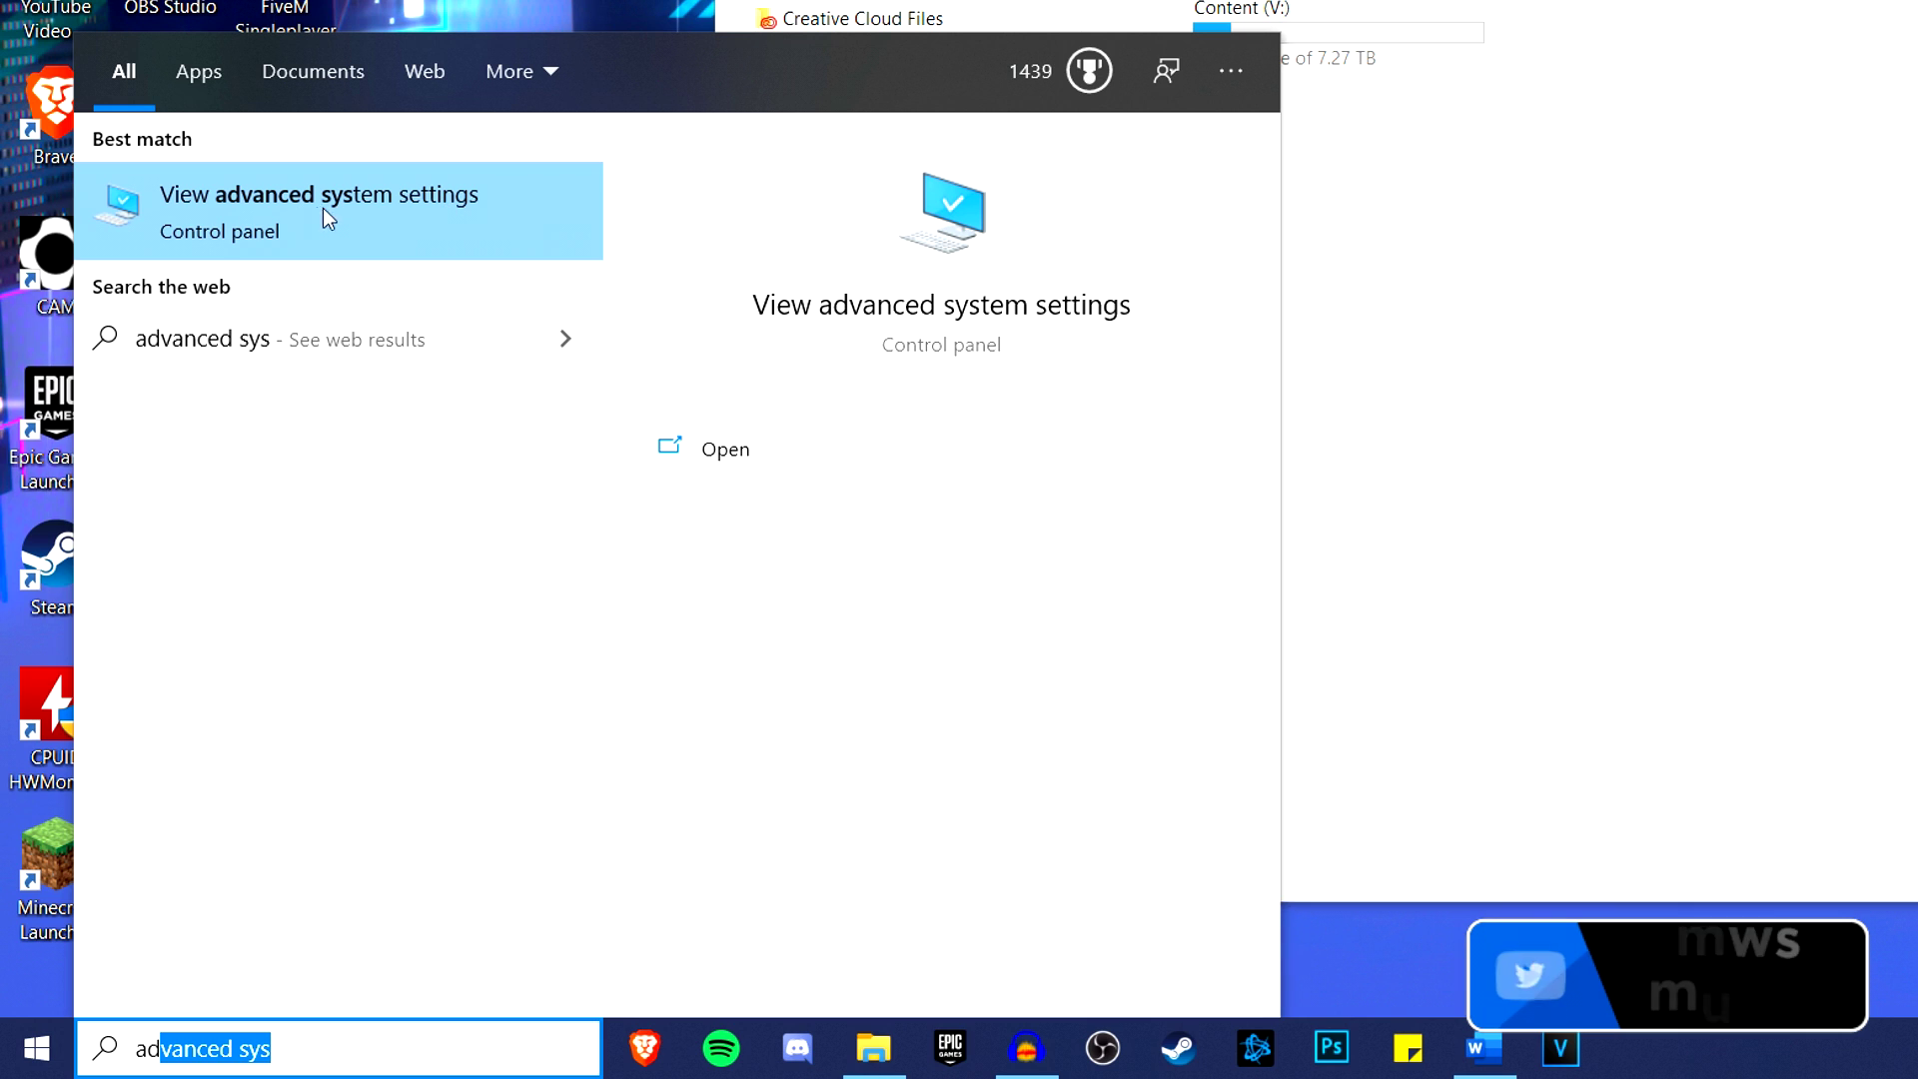
pyautogui.click(432, 218)
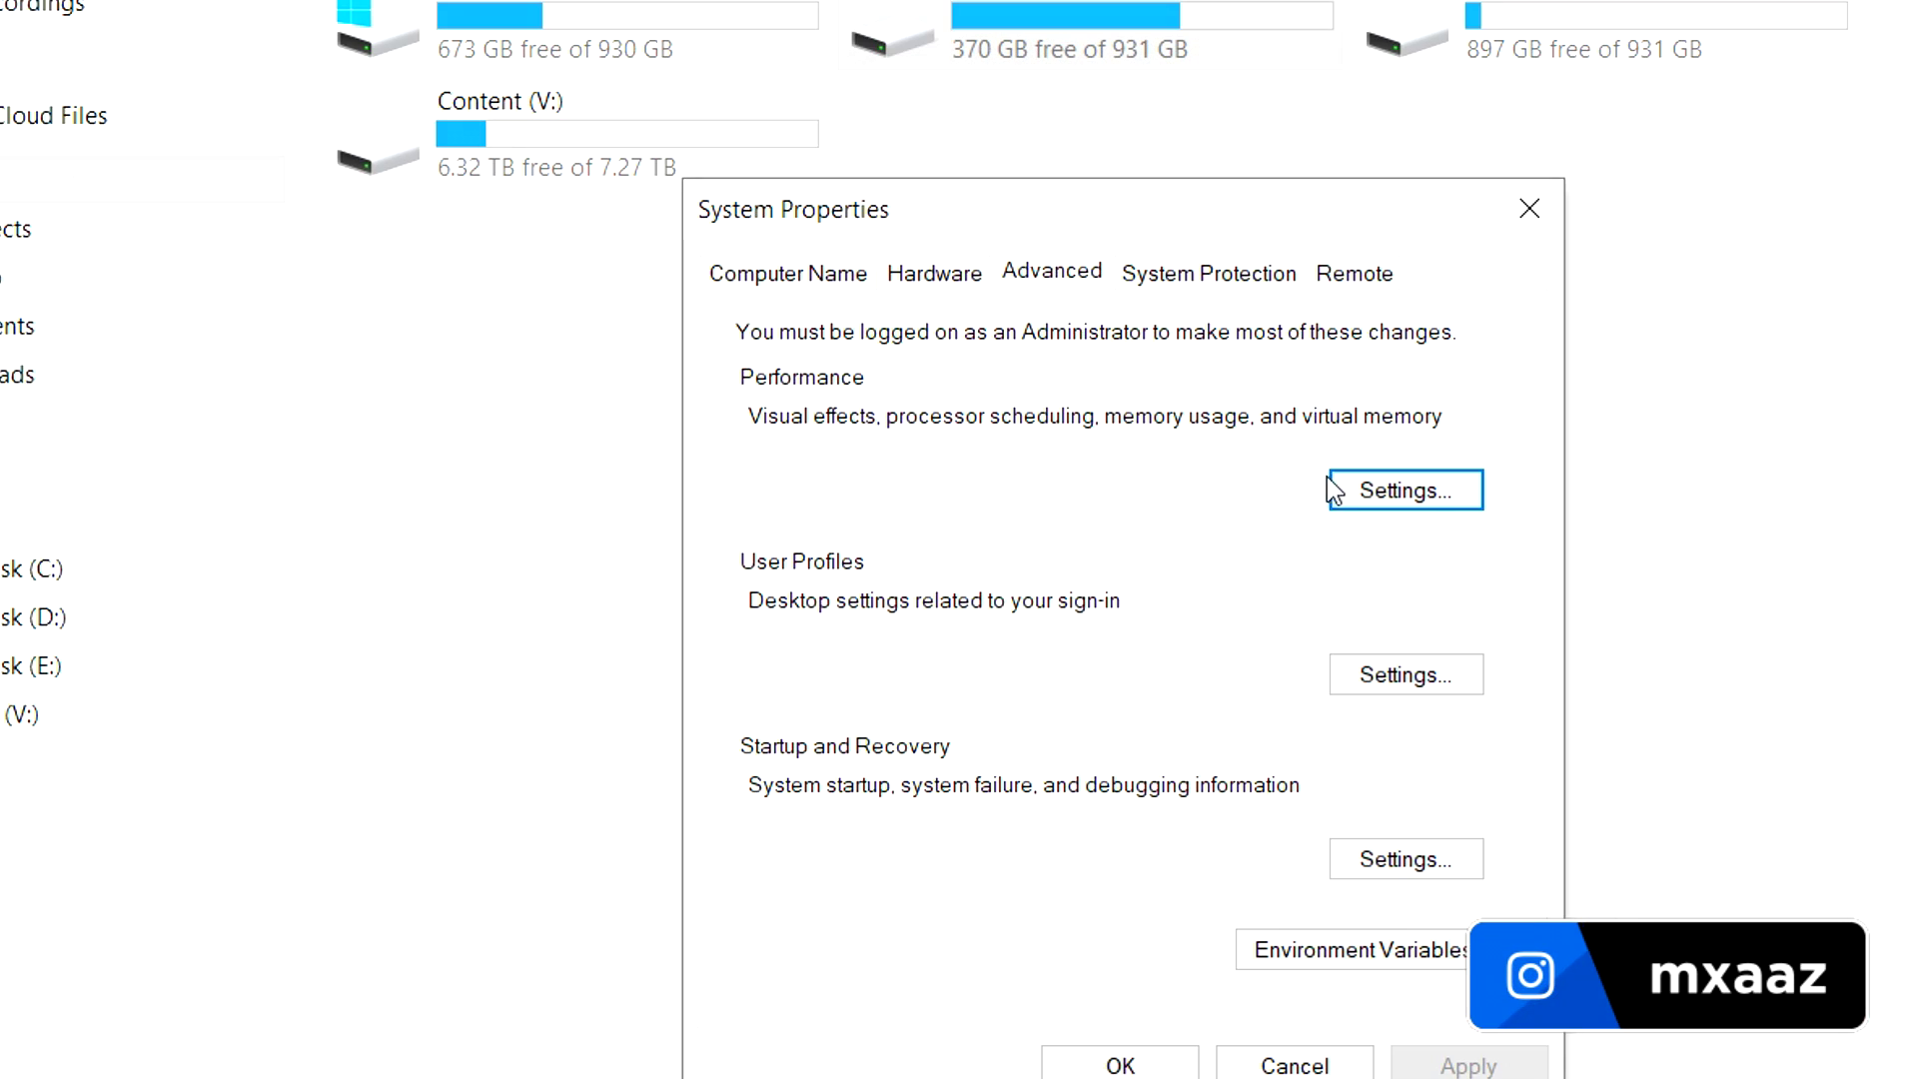
pyautogui.click(1409, 490)
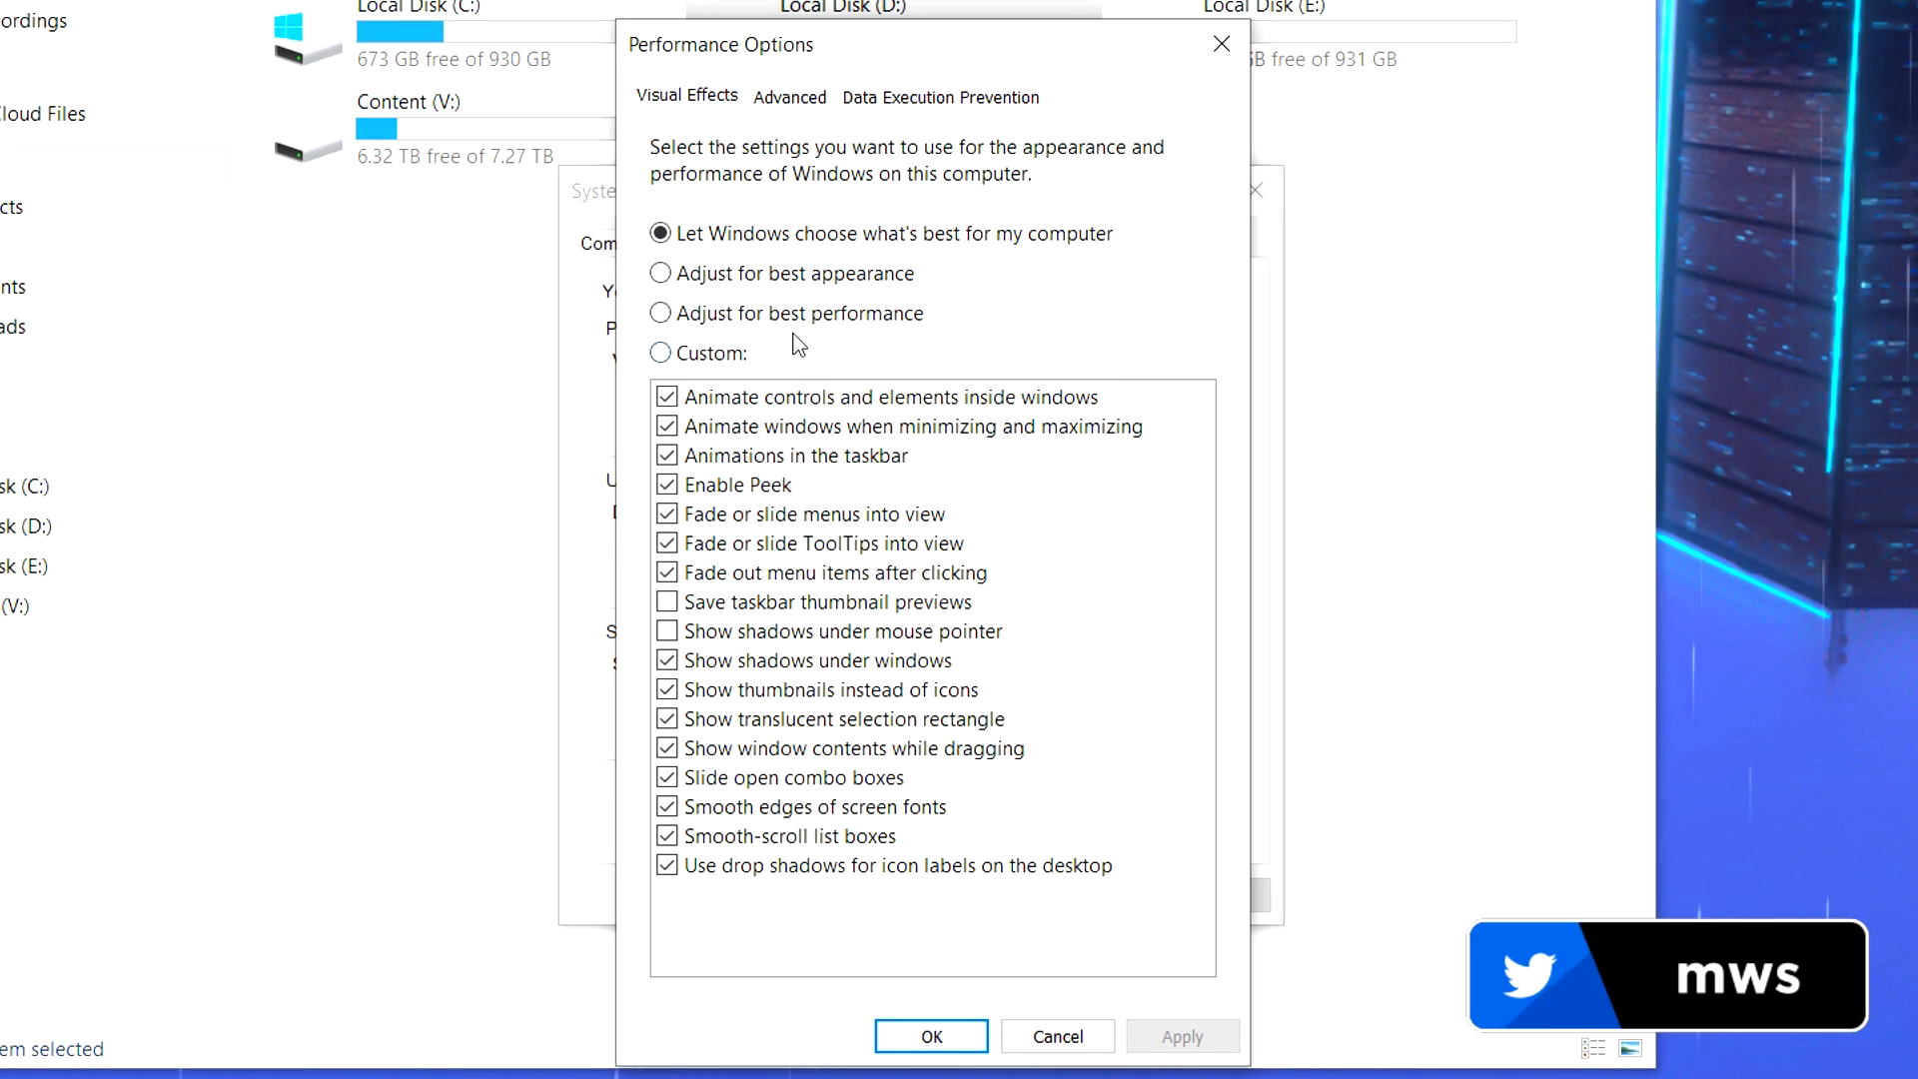
# Set the visual effects to Adjust for best performance, apply the change, and reposition the Performance Options dialog
pyautogui.click(660, 315)
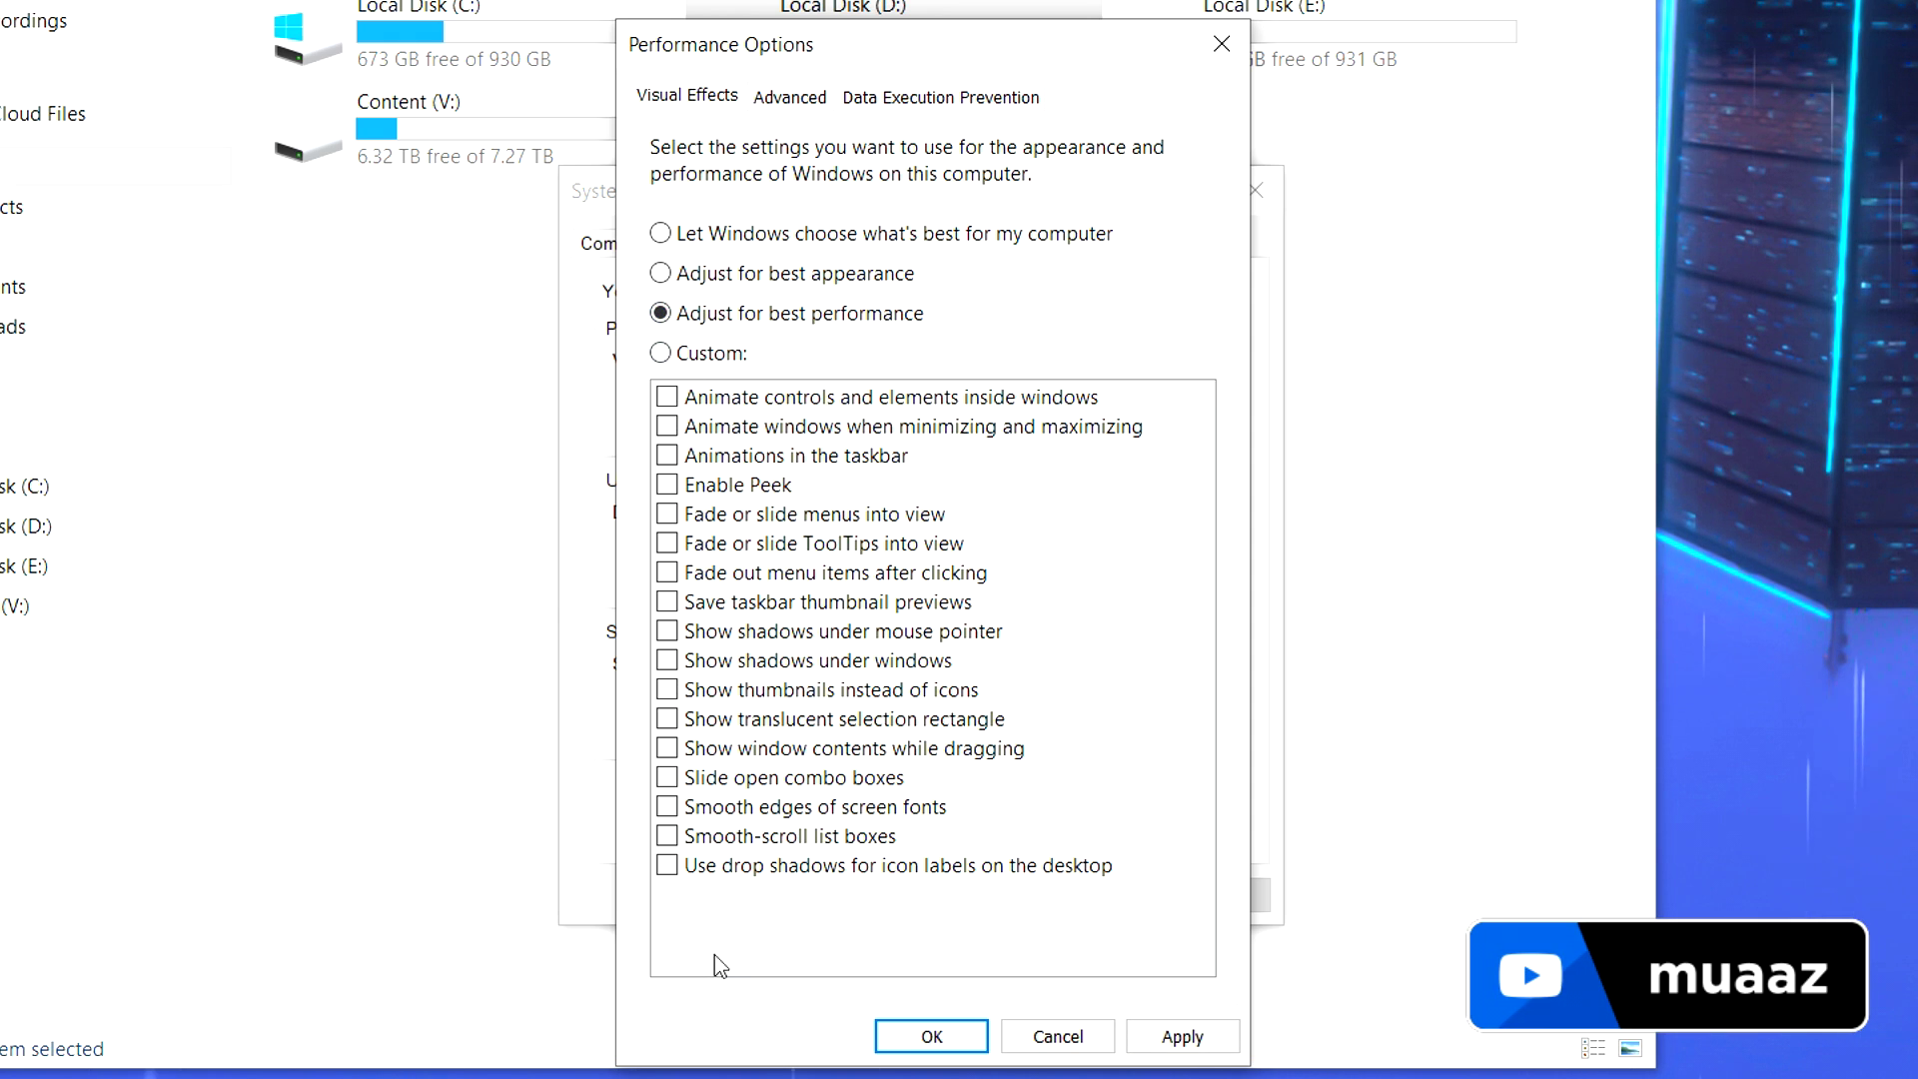
pyautogui.click(1176, 1035)
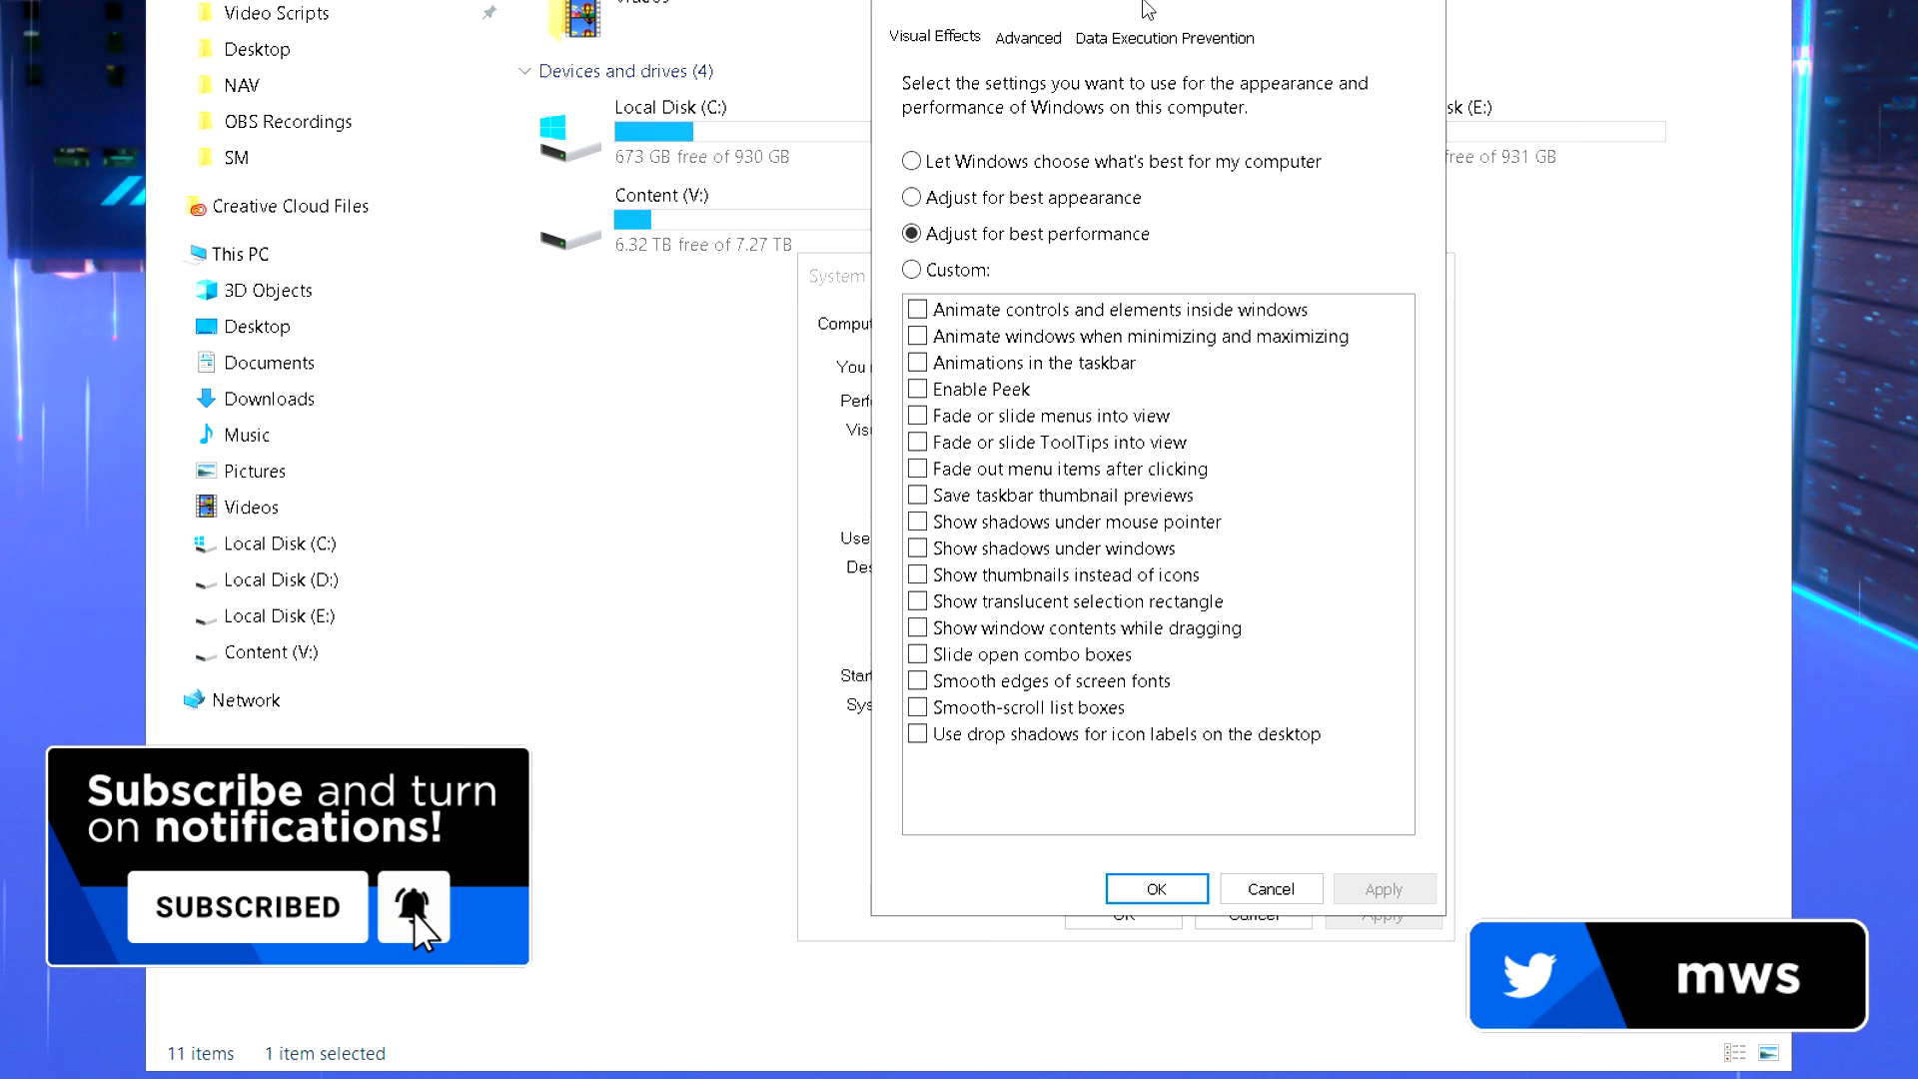
pyautogui.moveTo(1146, 10); pyautogui.dragTo(1289, 186)
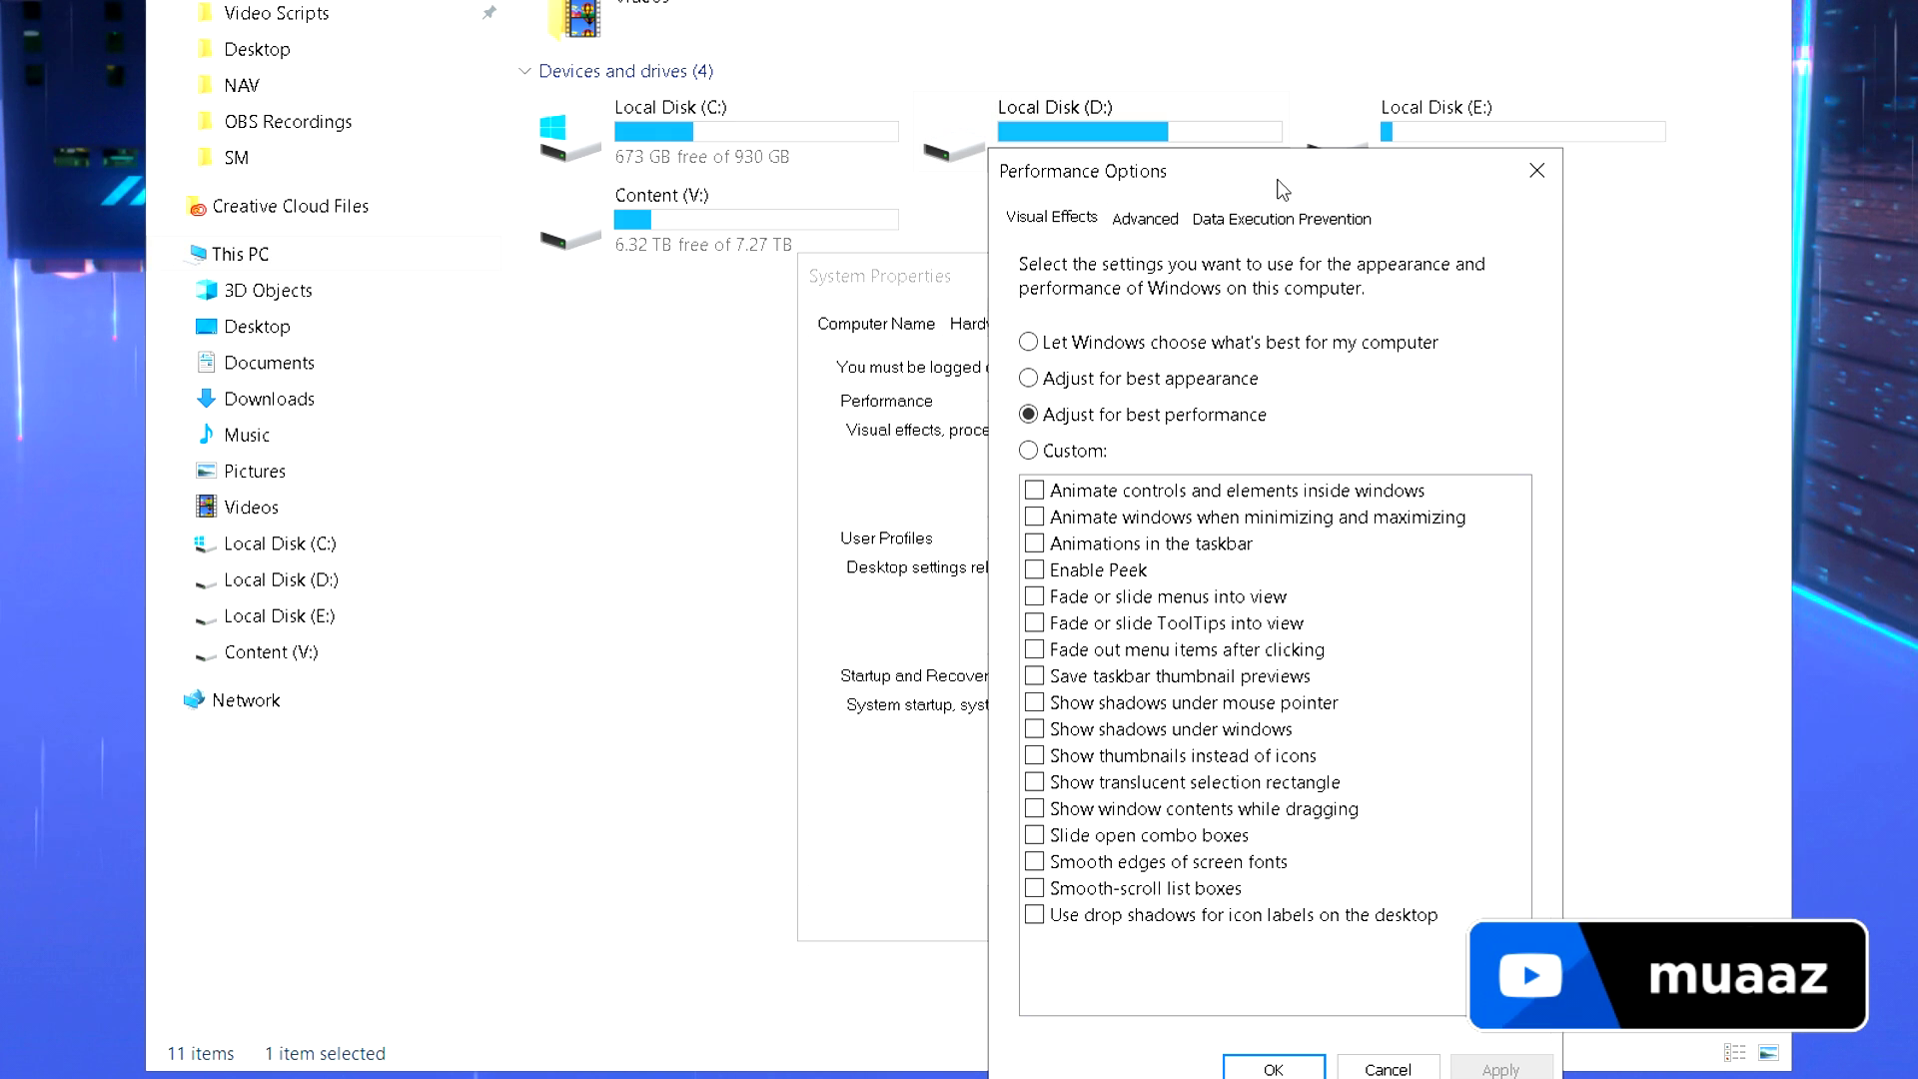
pyautogui.moveTo(1282, 190); pyautogui.dragTo(1164, 140)
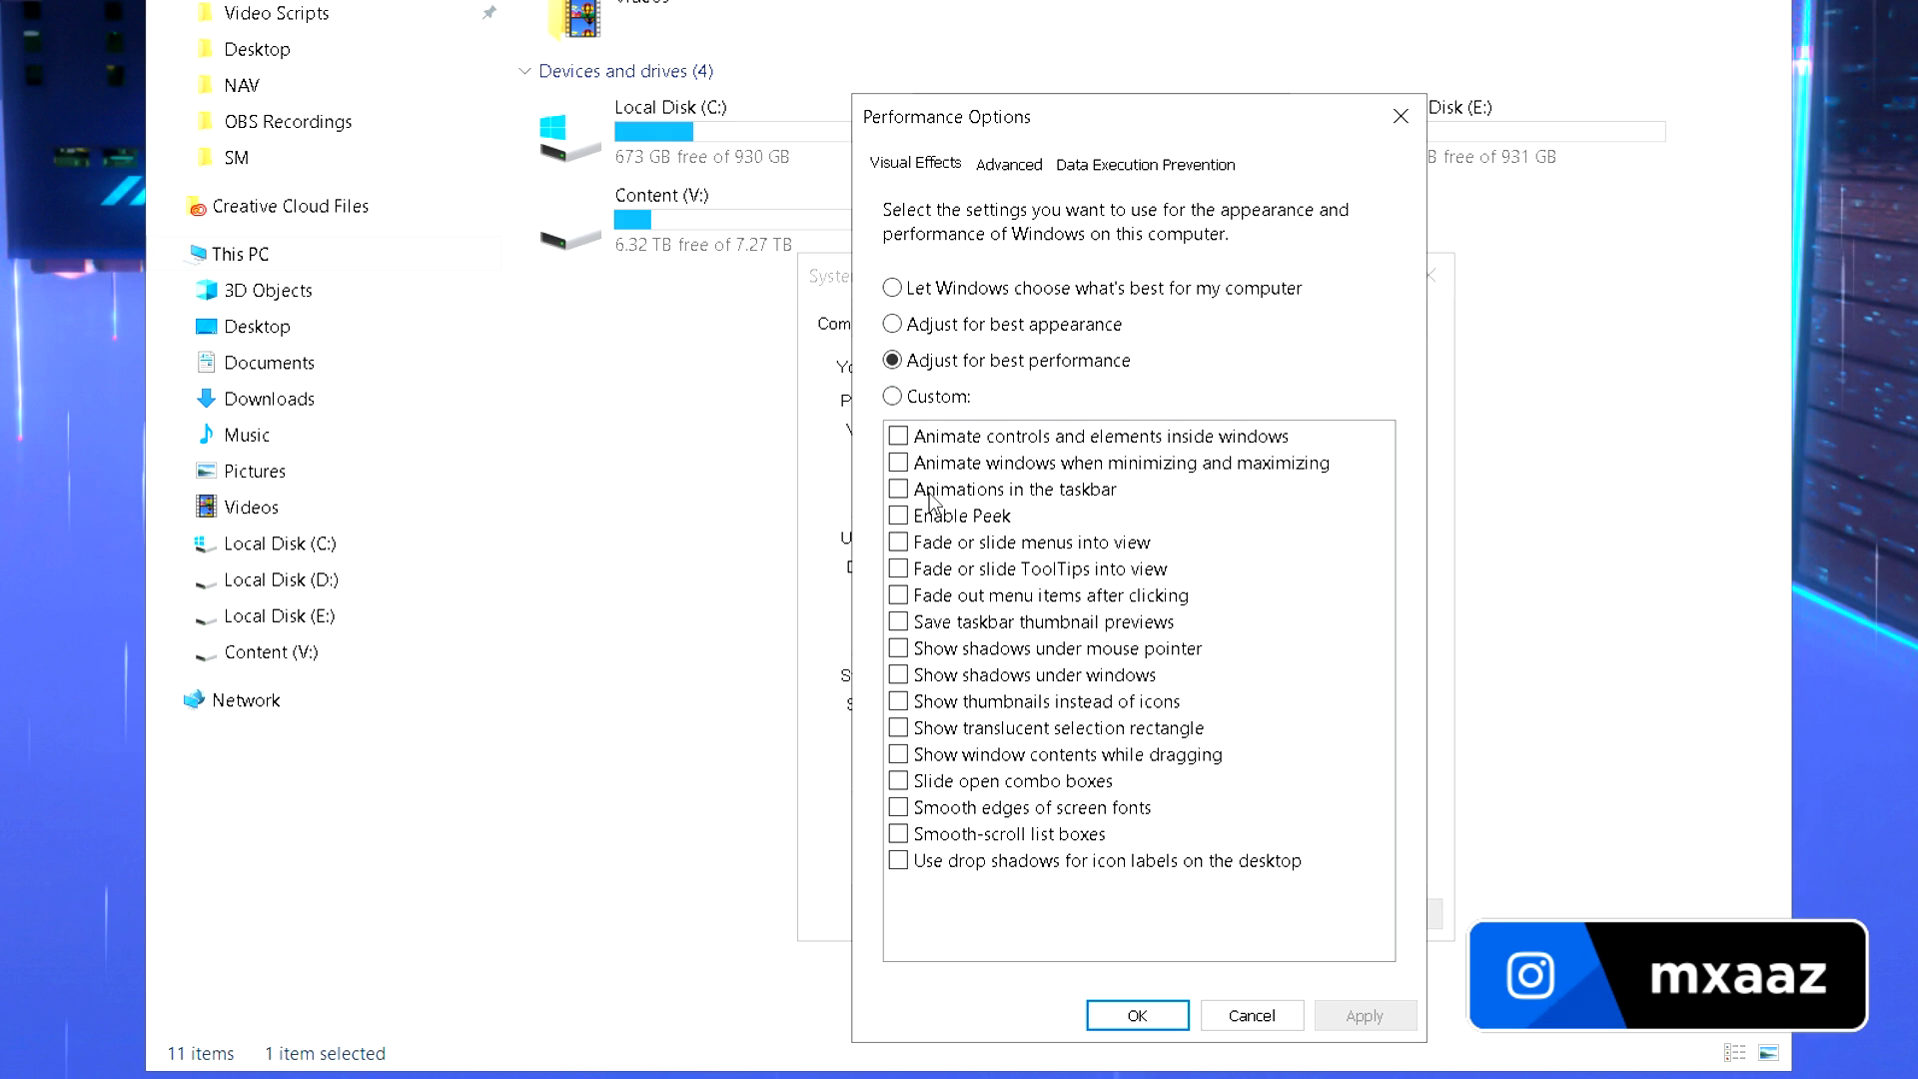
# Enable window minimize and maximize animation, ToolTip fading, menu item fade-out and shadows under windows as custom visual effects
pyautogui.click(909, 462)
pyautogui.click(909, 569)
pyautogui.click(909, 595)
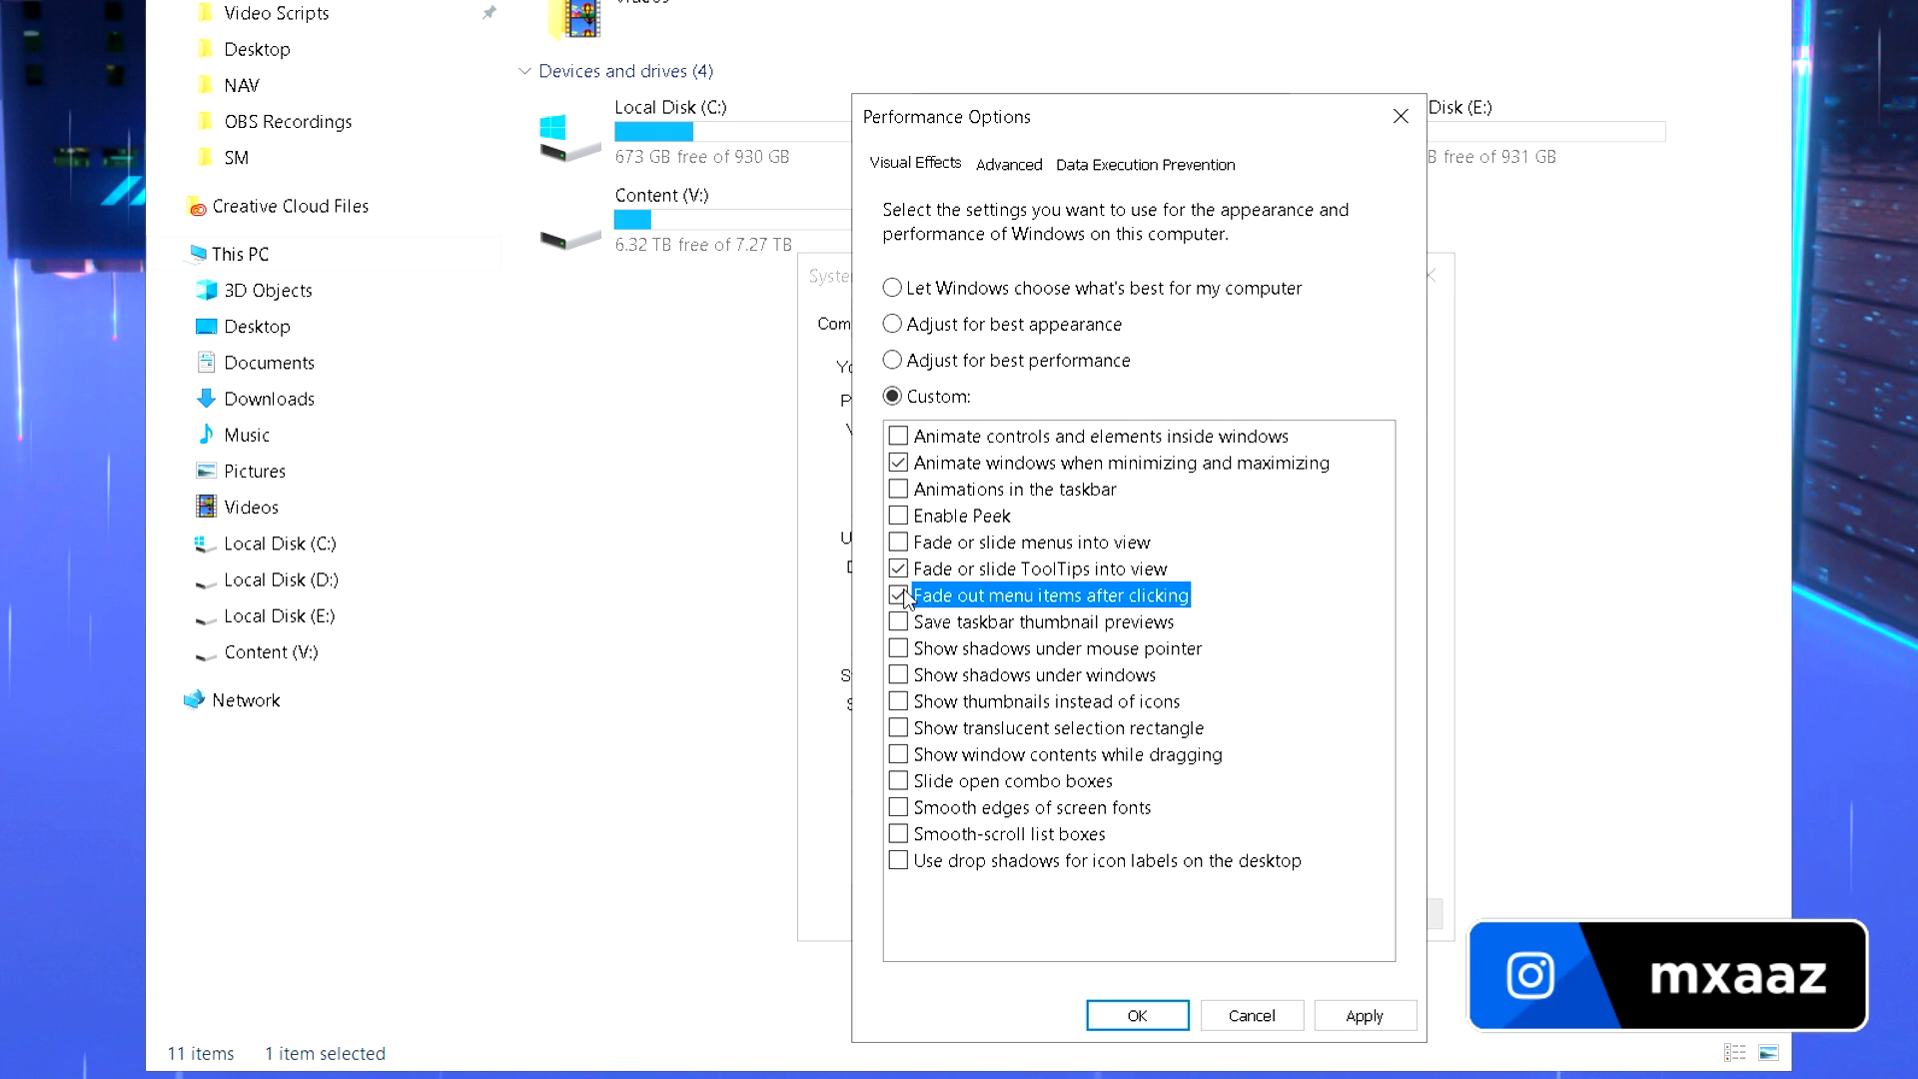
pyautogui.click(911, 675)
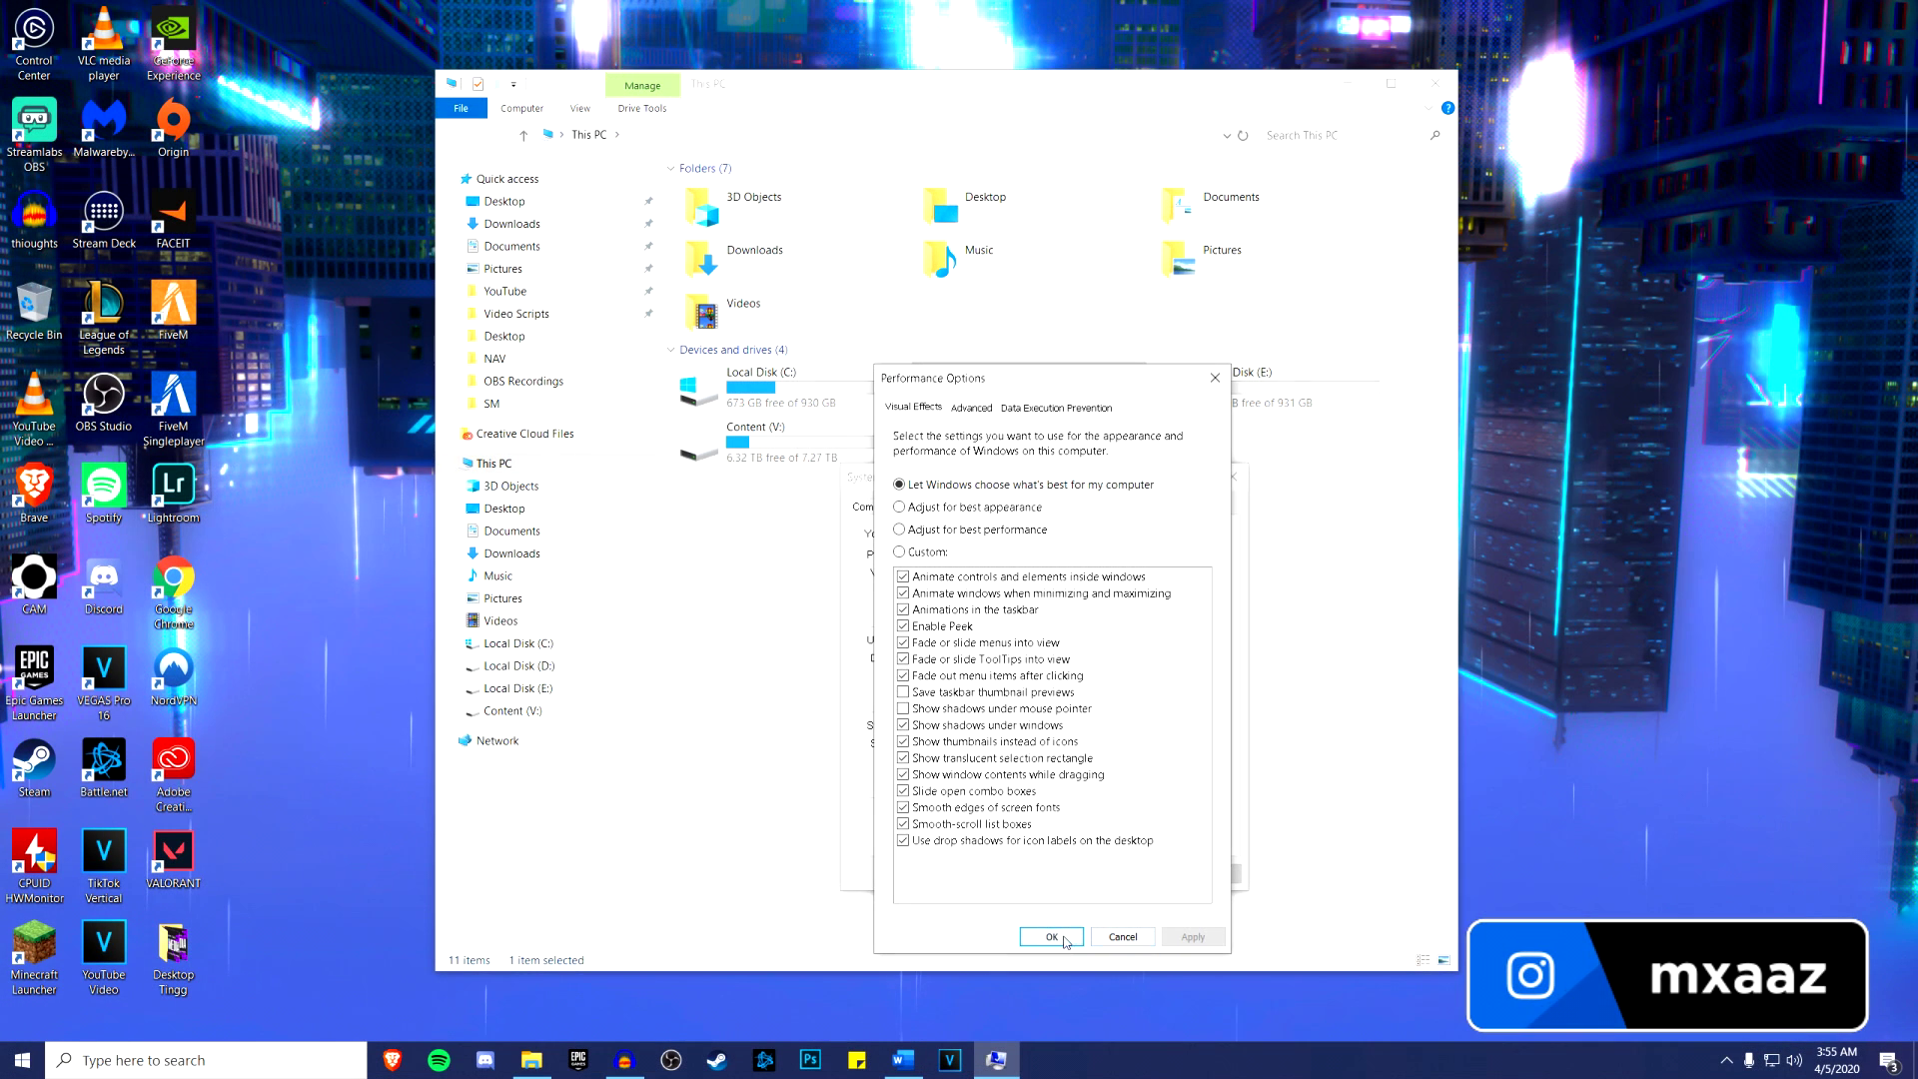
# Accept the performance options with Let Windows choose what's best for my computer, and close System Properties and the This PC window
pyautogui.click(1136, 1015)
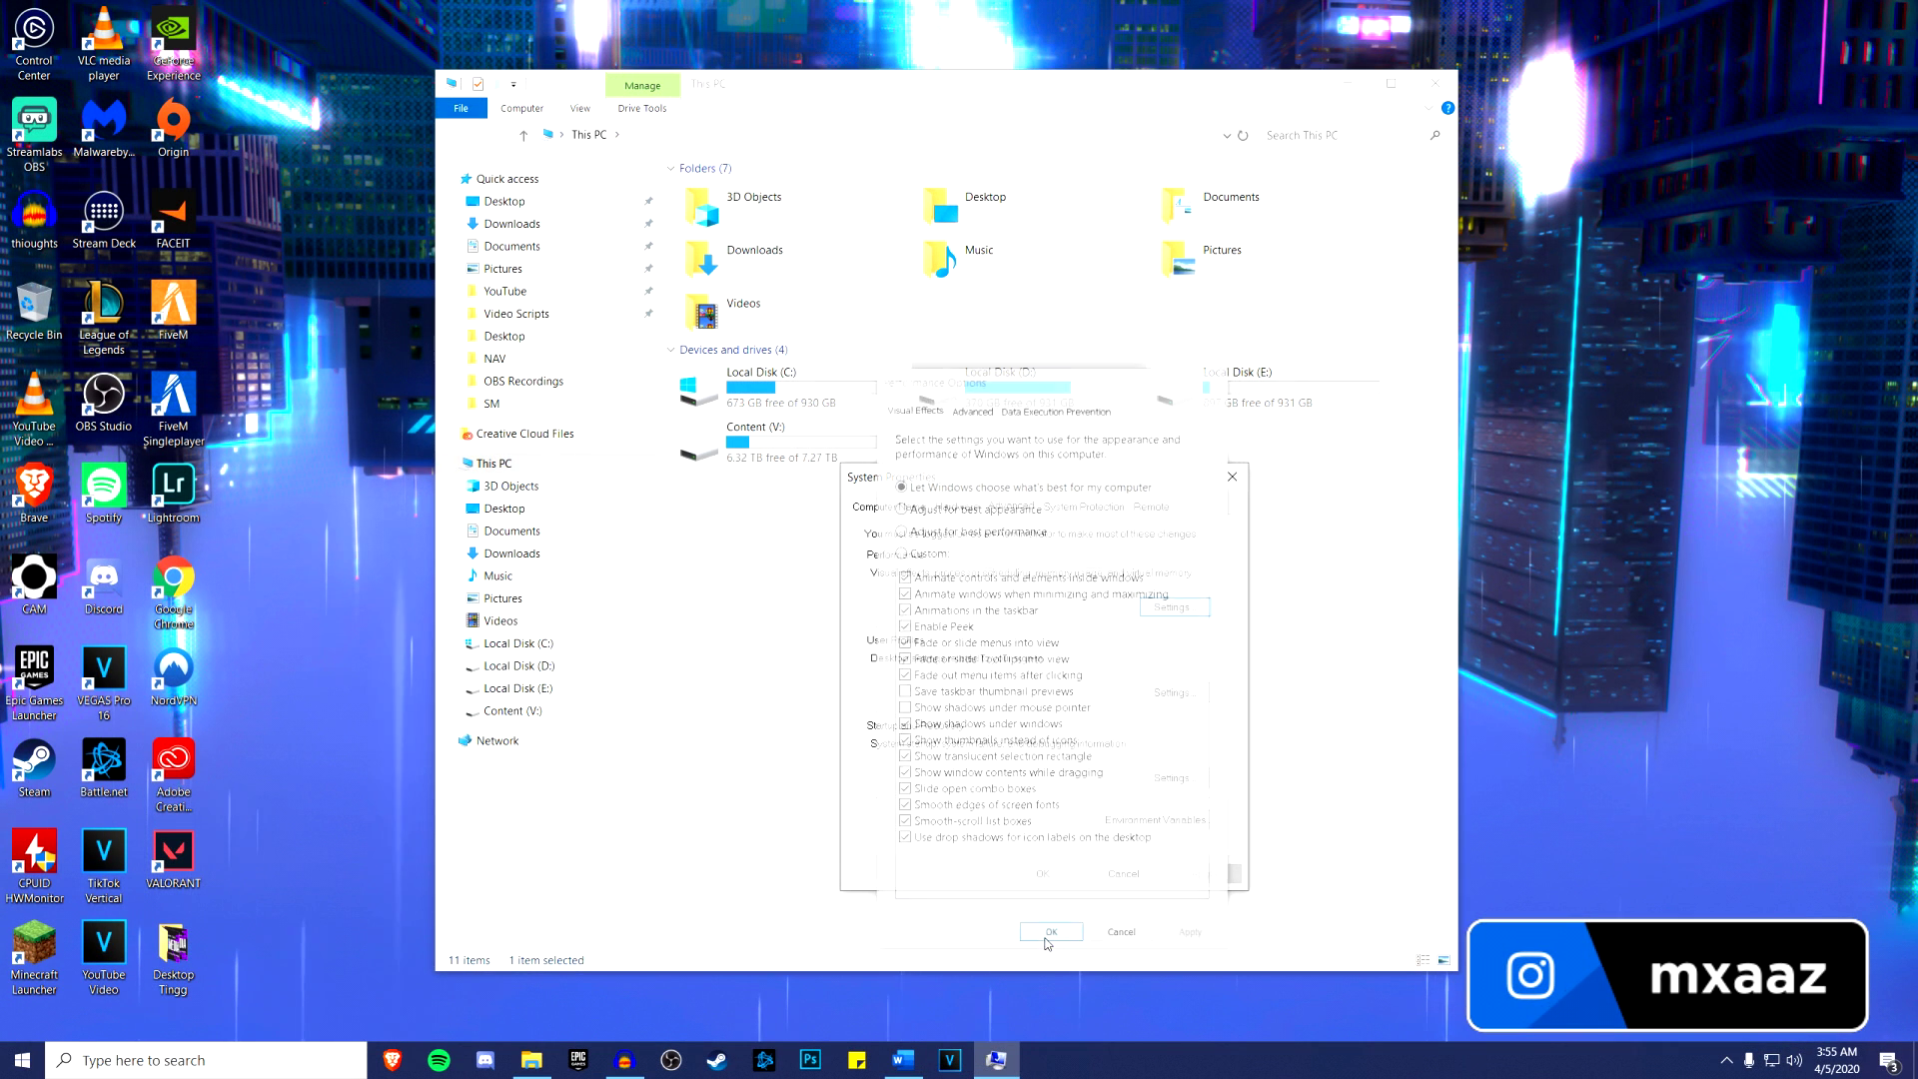
pyautogui.click(1042, 874)
pyautogui.click(1436, 83)
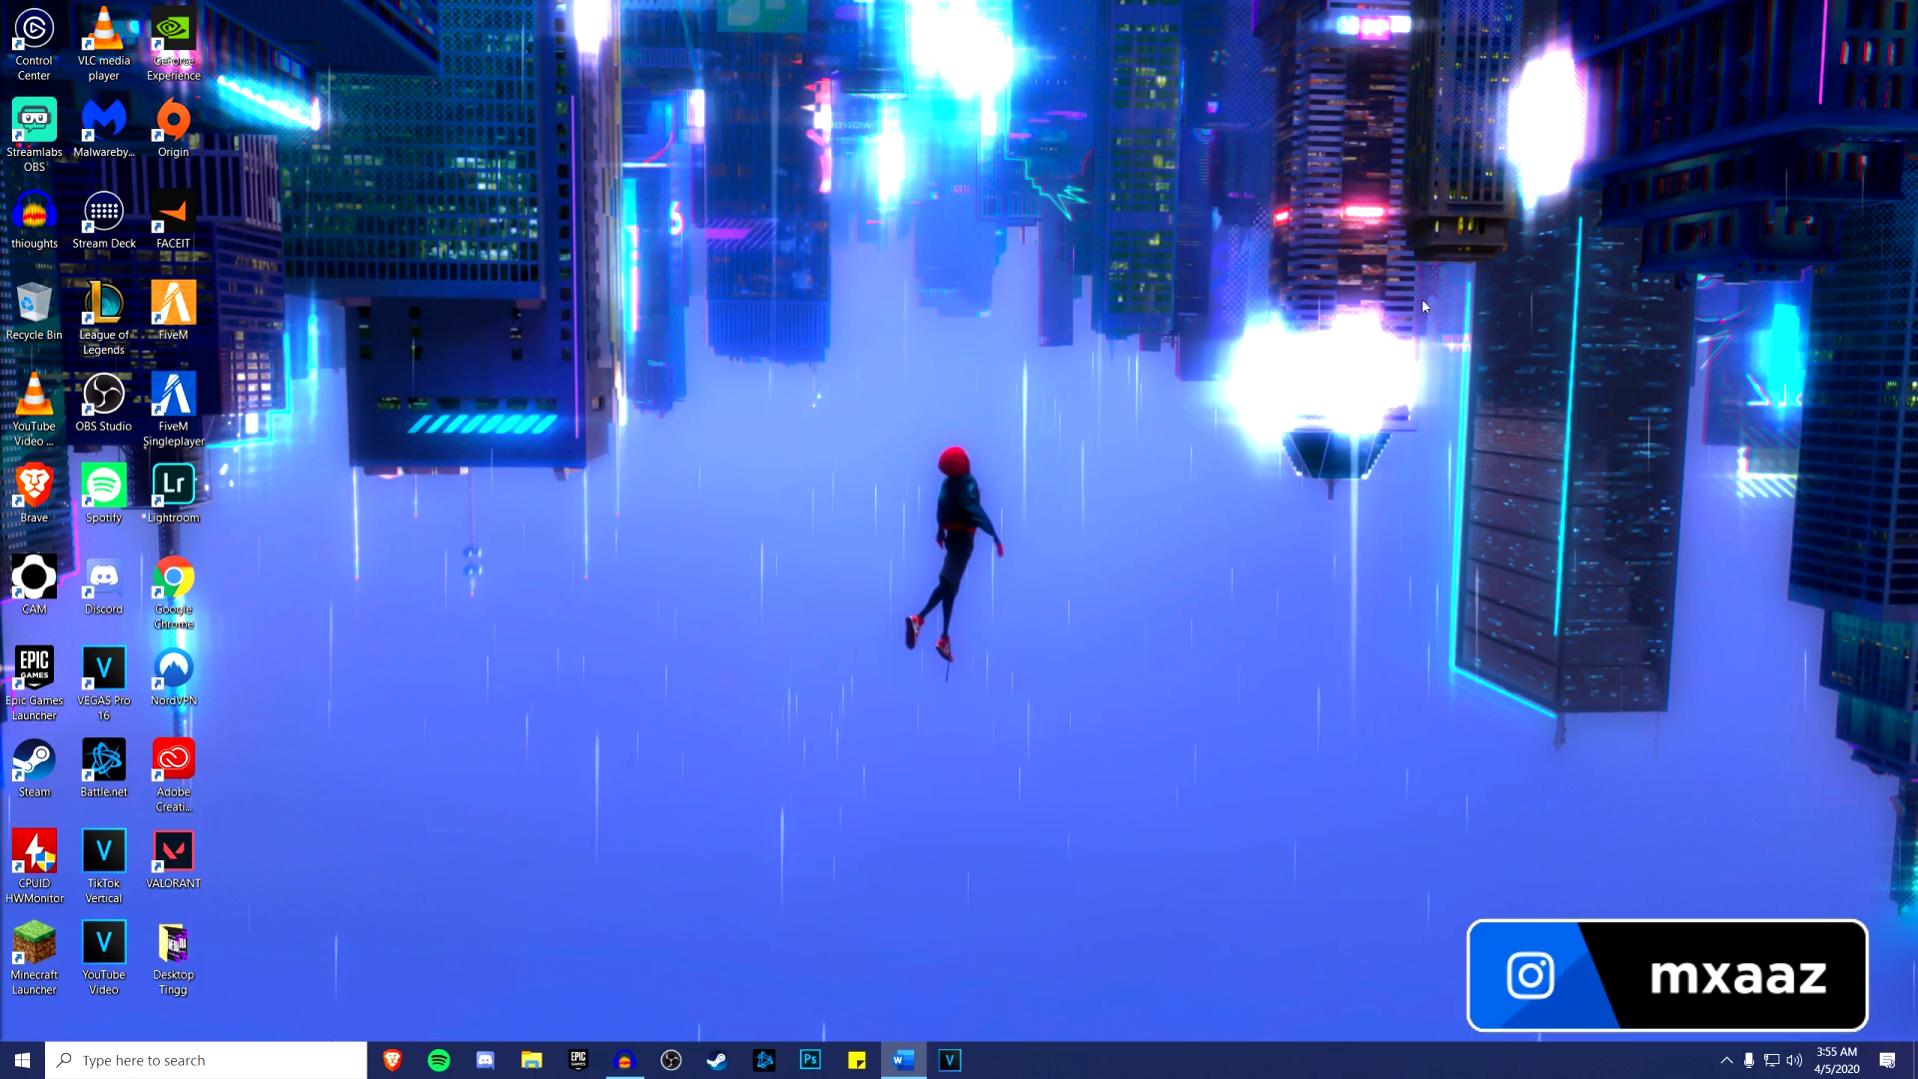
# Open the desktop's personalization settings and turn off Transparency effects in the color options
pyautogui.rightClick(837, 368)
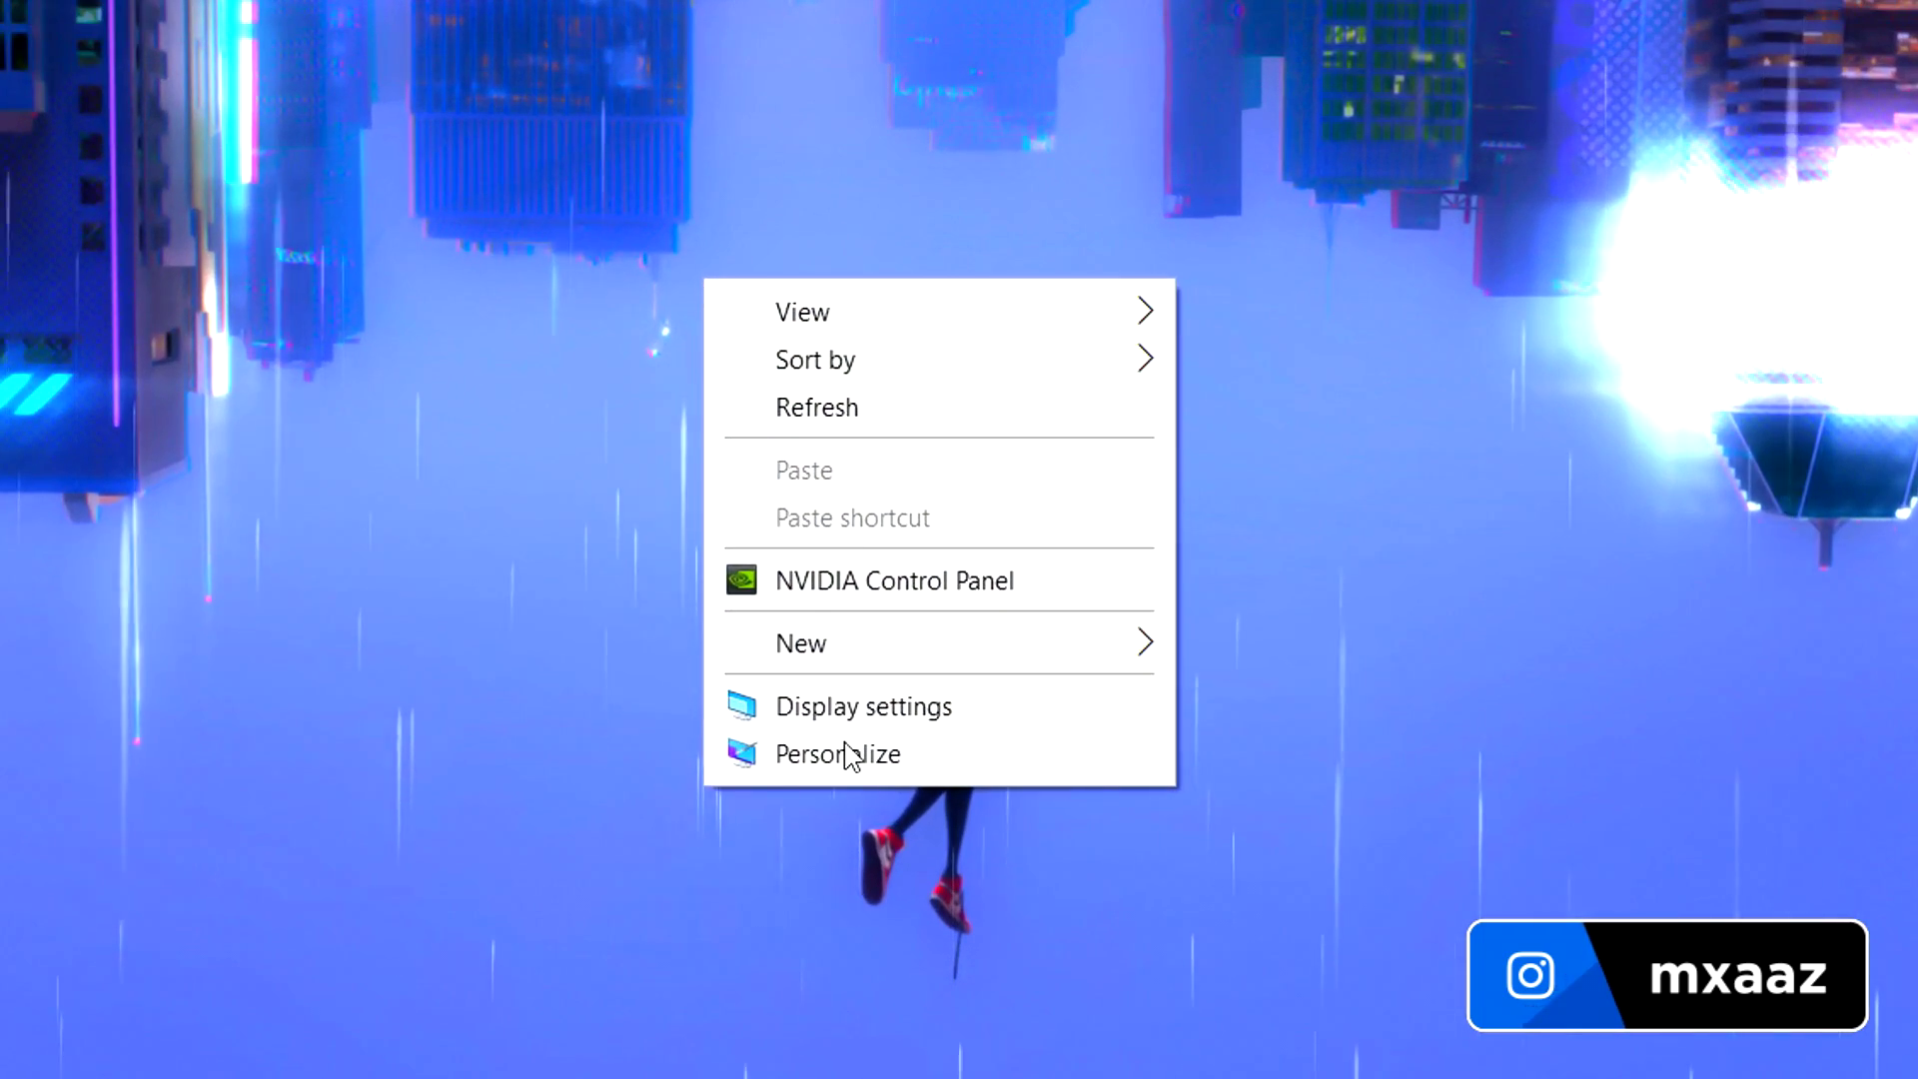
pyautogui.click(905, 604)
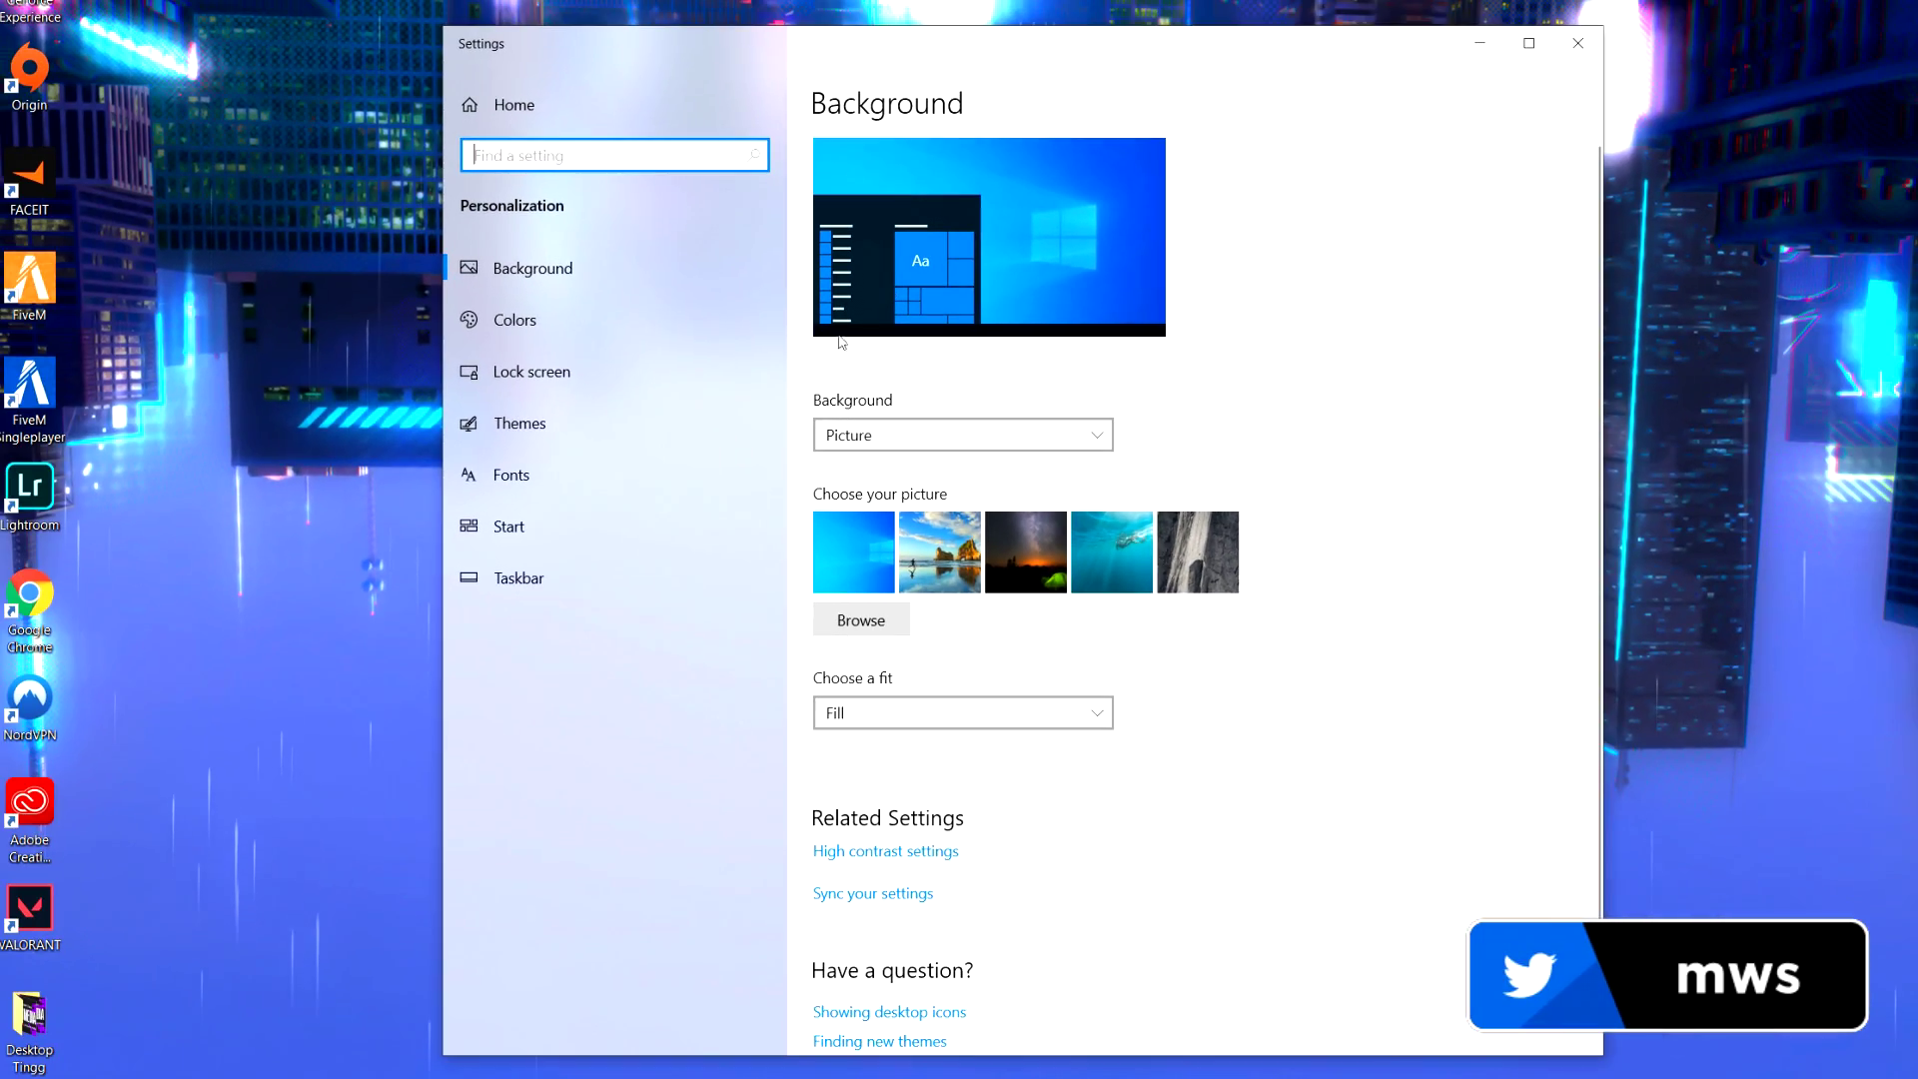
pyautogui.click(570, 323)
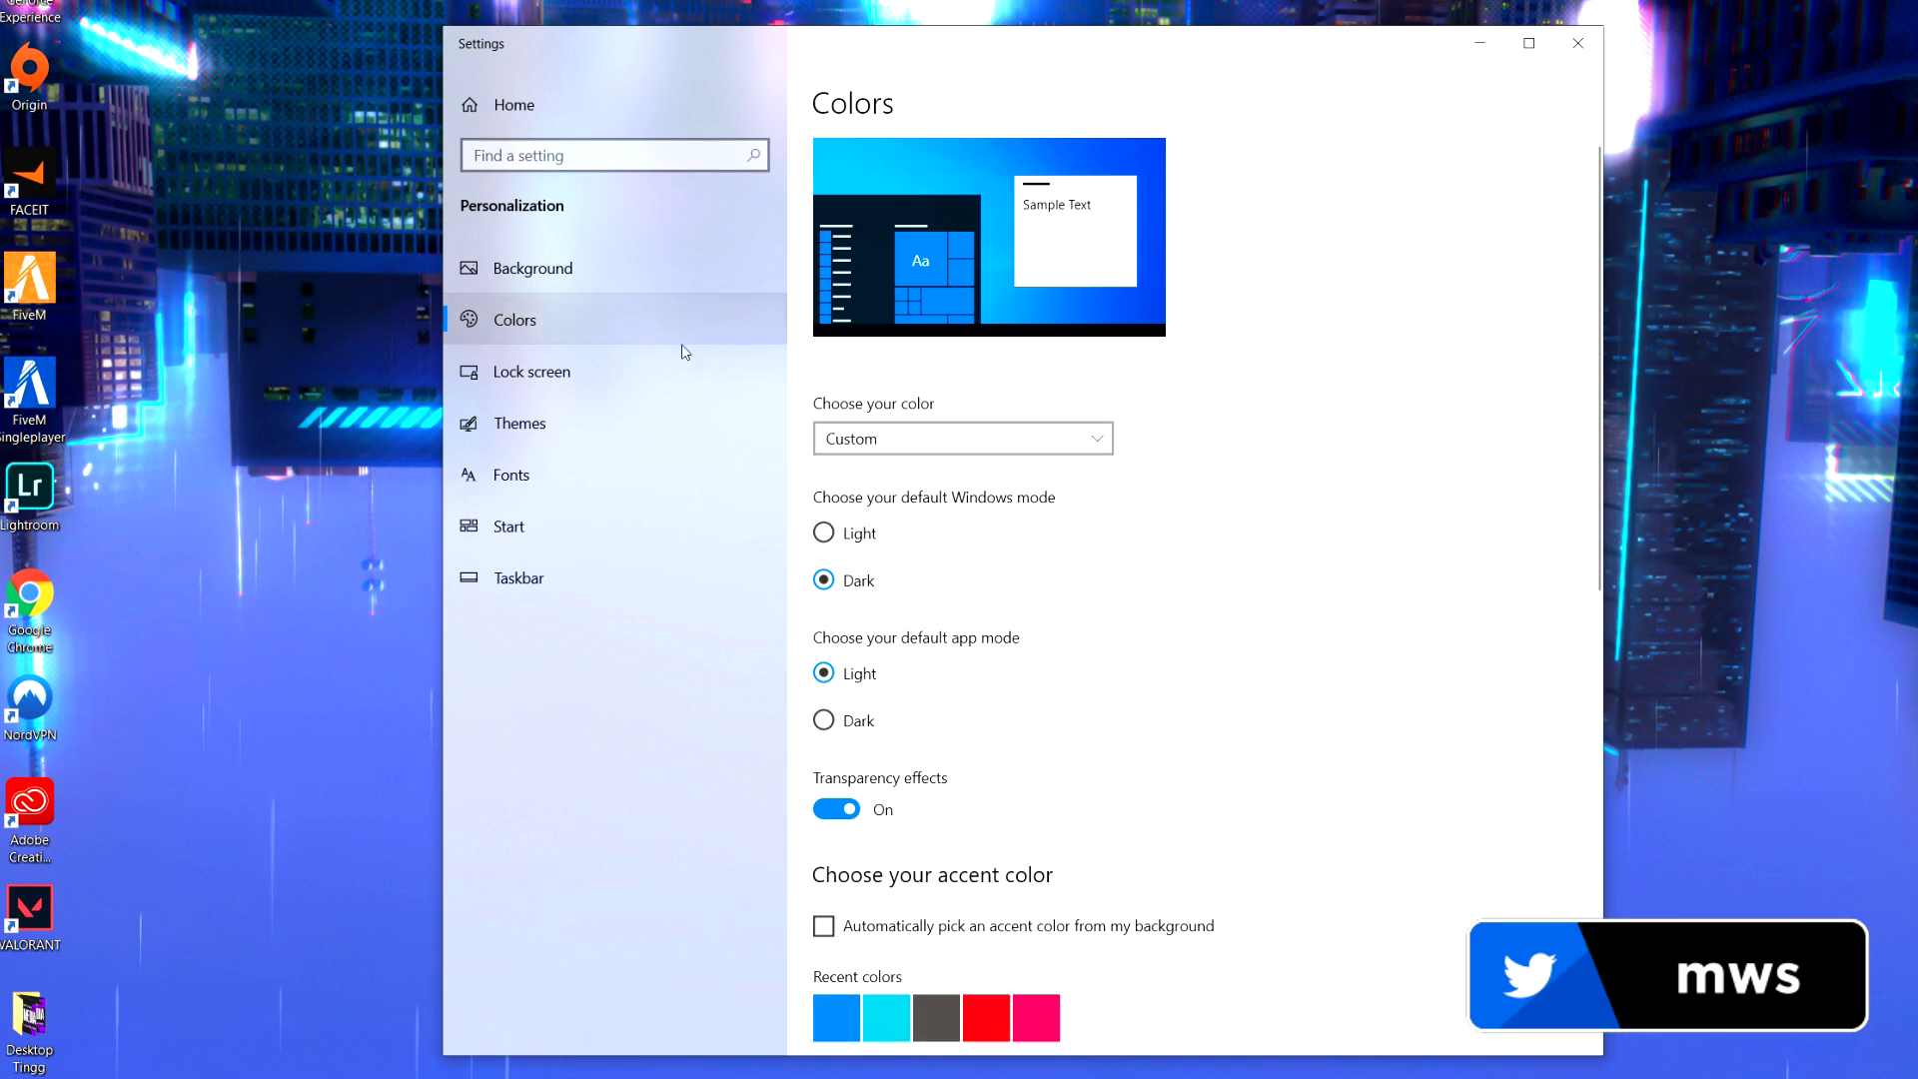
pyautogui.scroll(-5, 1088, 553)
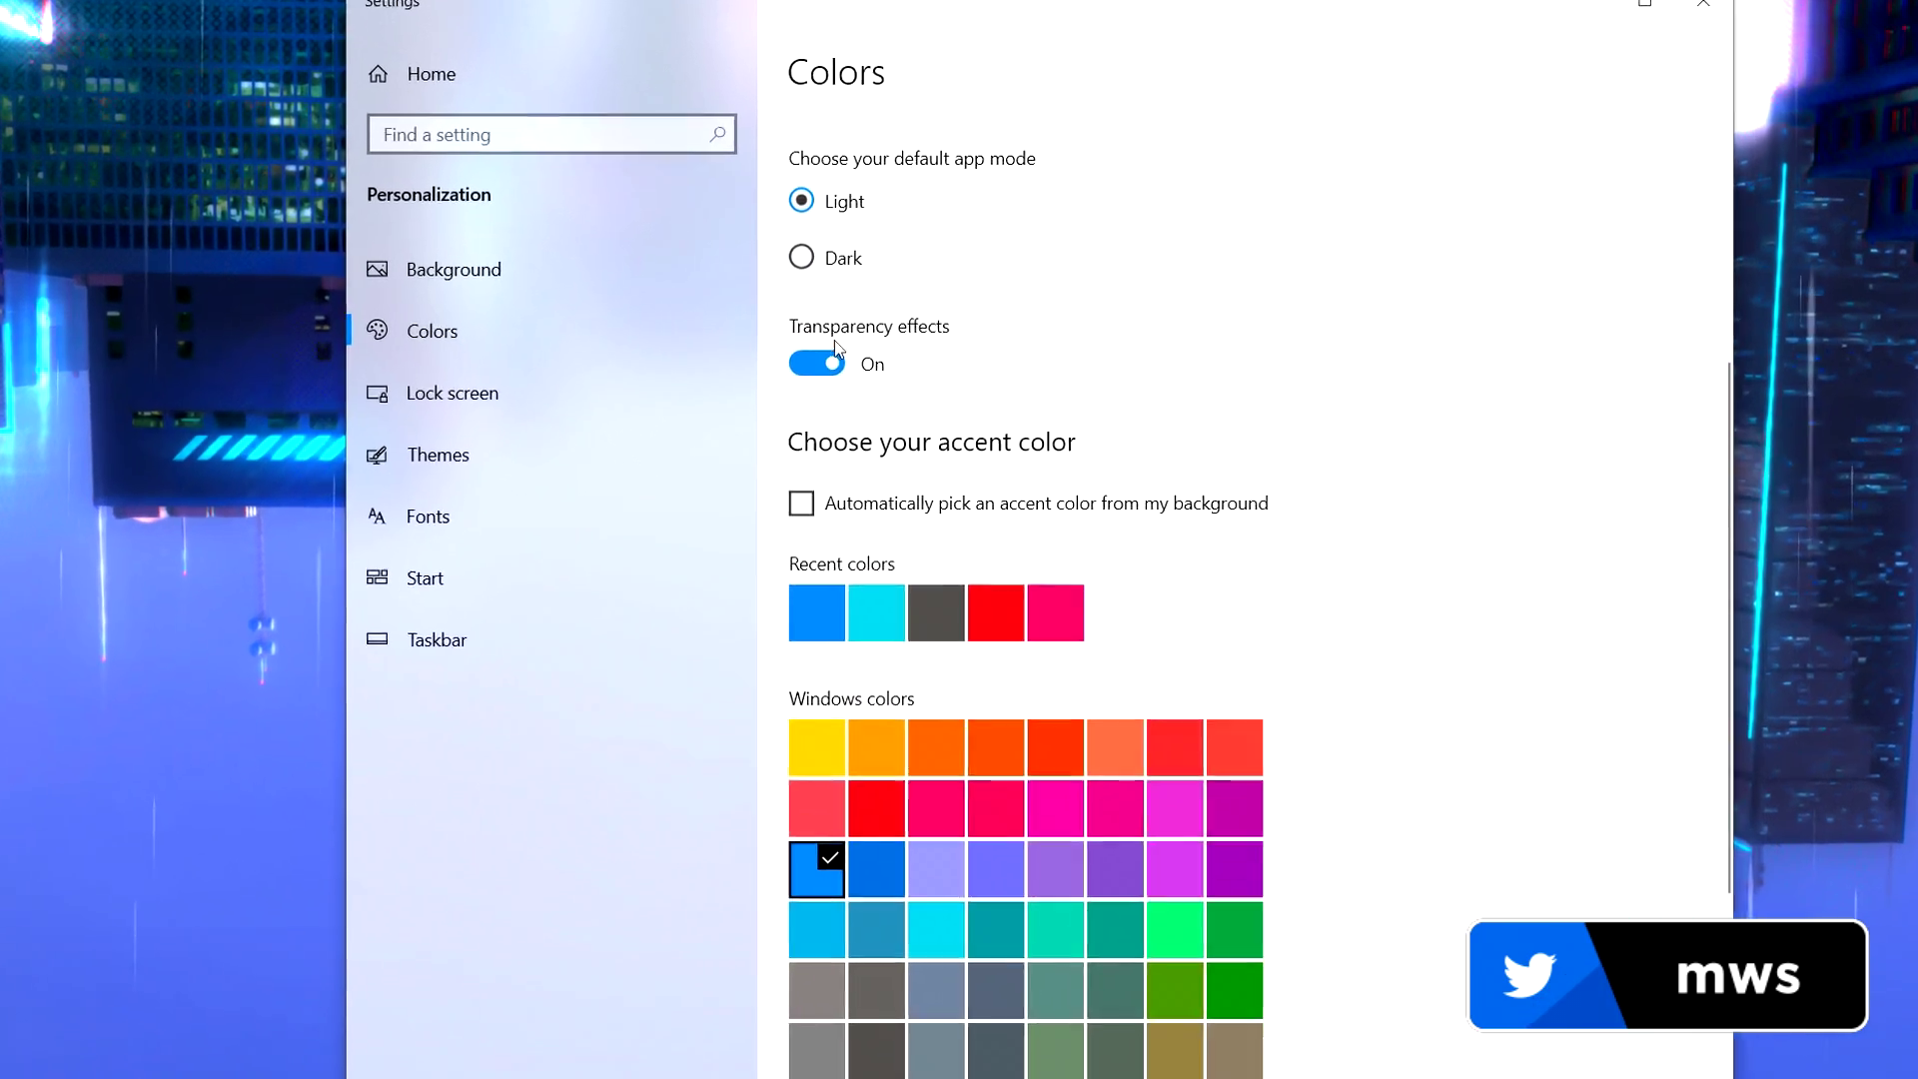
pyautogui.click(836, 346)
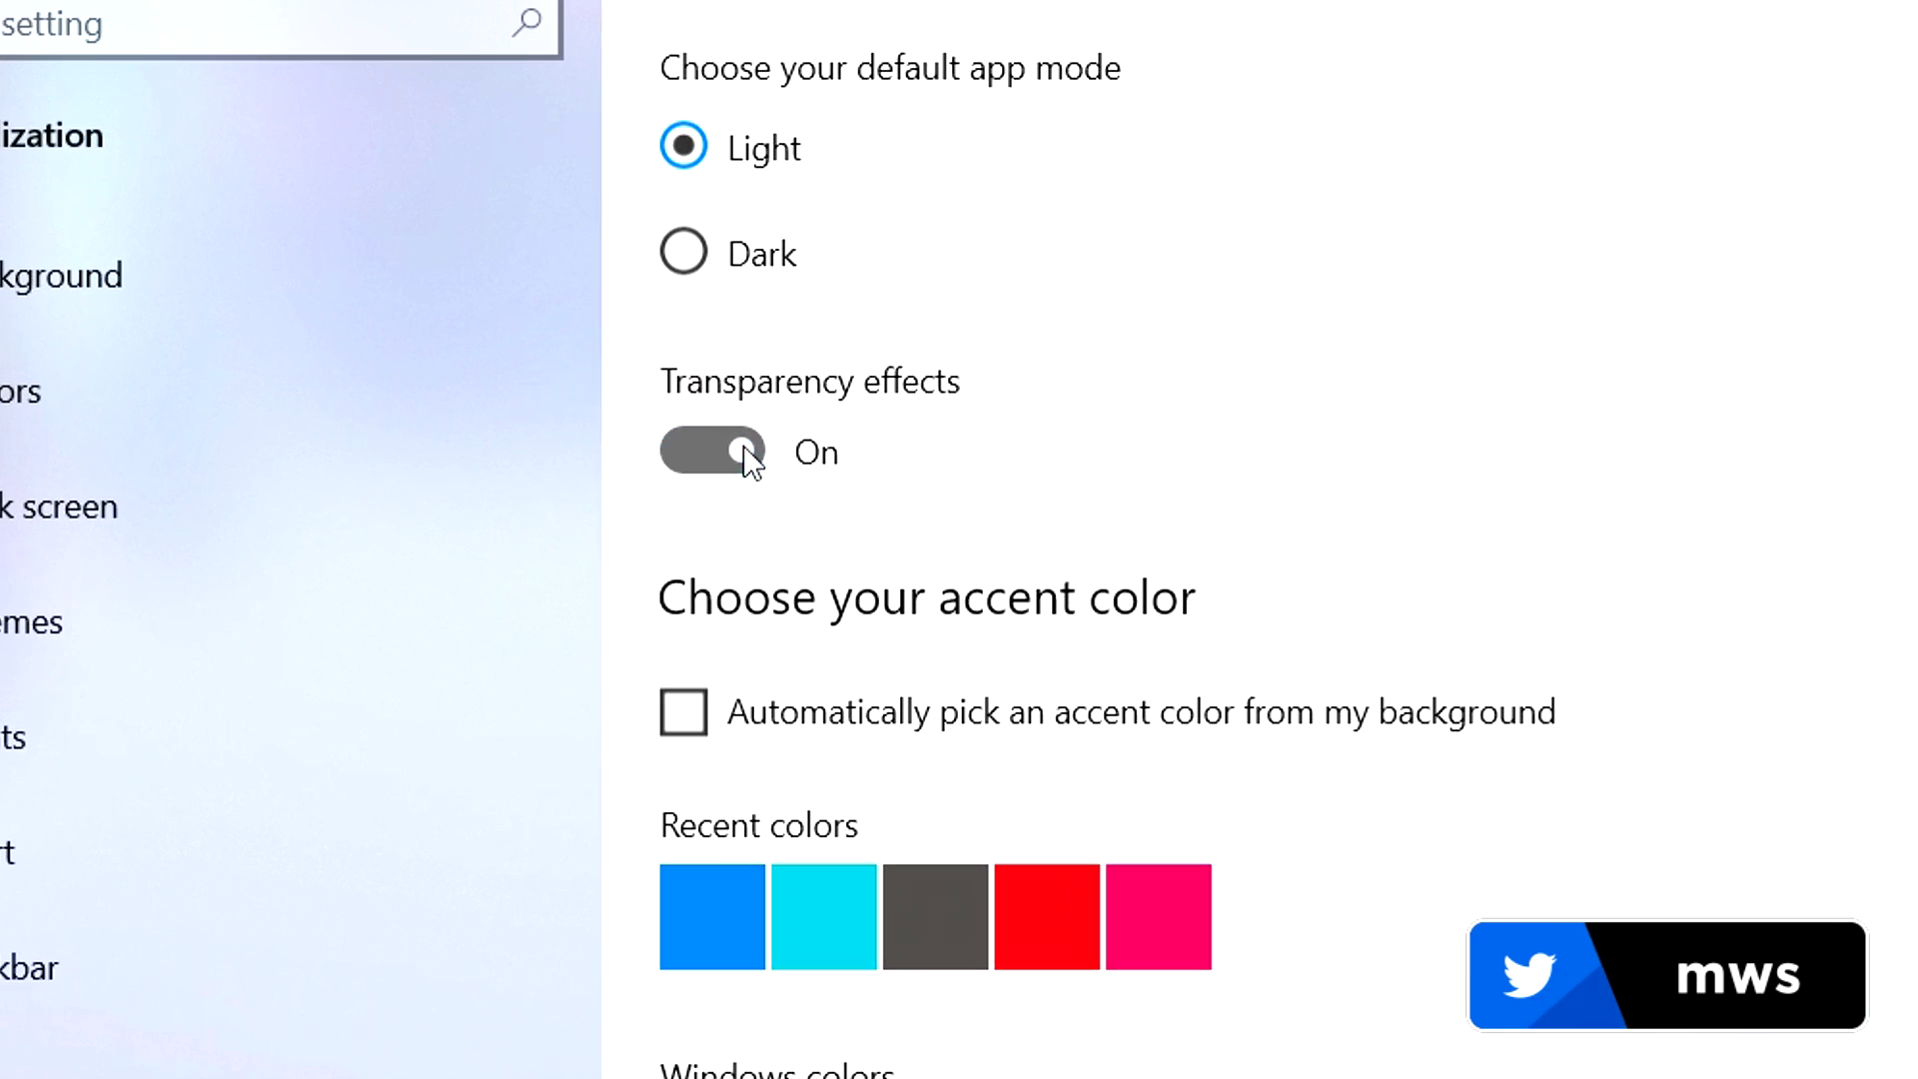